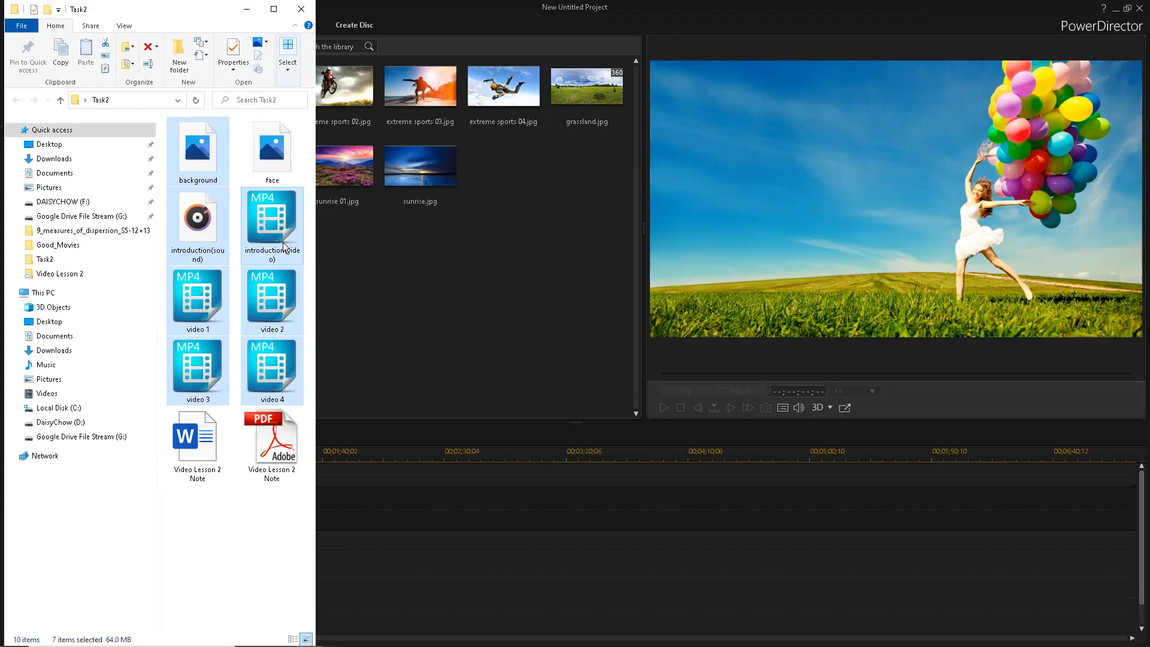
# - Drag the seven selected Task2 files (background, introduction clips, videos 1–4) into the Media Room
pyautogui.moveTo(282, 242); pyautogui.dragTo(303, 244)
pyautogui.moveTo(379, 258); pyautogui.dragTo(396, 260)
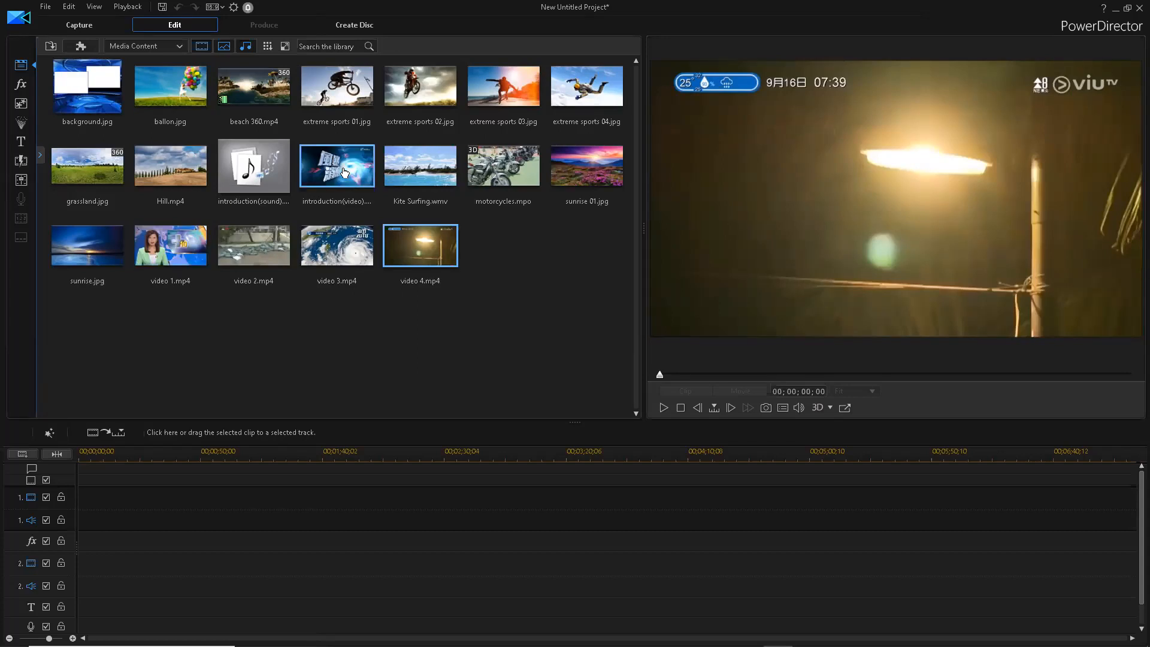
# - Place the introduction video on track 1 and the introduction sound on the music track, then preview
pyautogui.moveTo(344, 173)
pyautogui.mouseDown()
pyautogui.moveTo(239, 361)
pyautogui.moveTo(79, 495)
pyautogui.mouseUp()
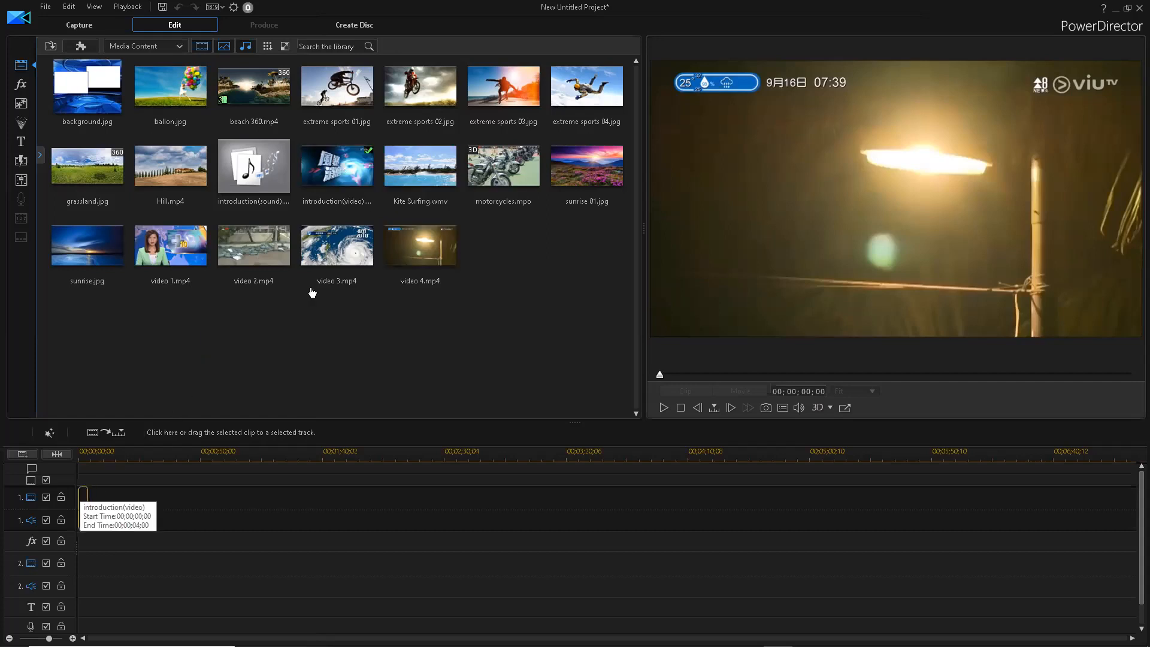
pyautogui.moveTo(242, 200); pyautogui.dragTo(81, 626)
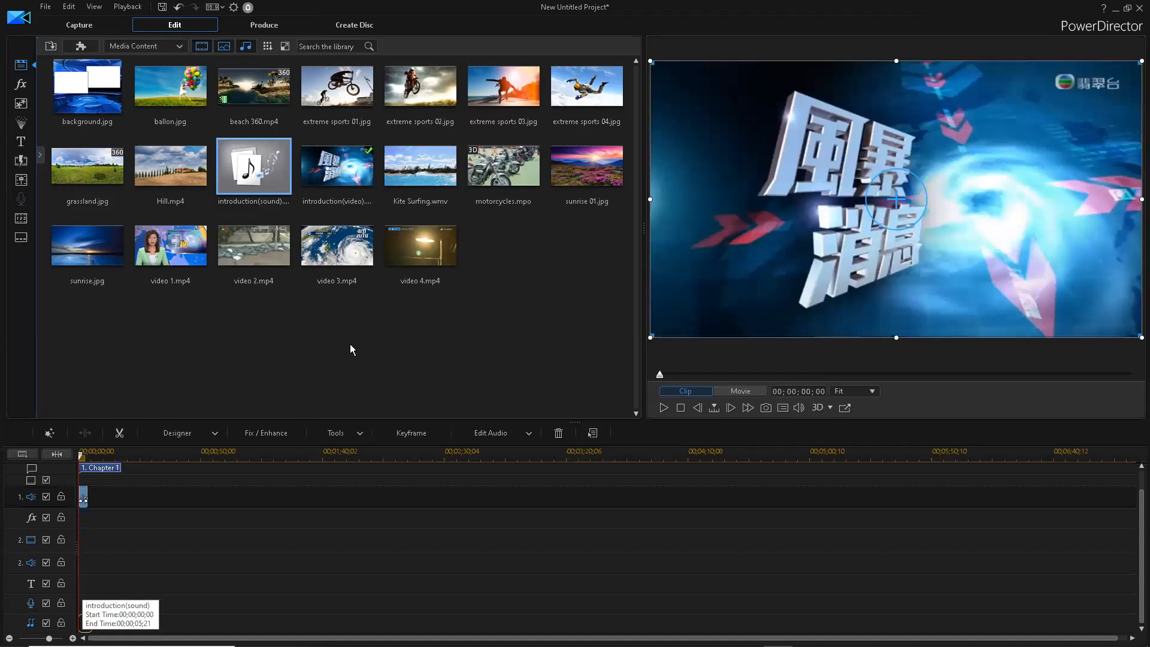
pyautogui.click(663, 408)
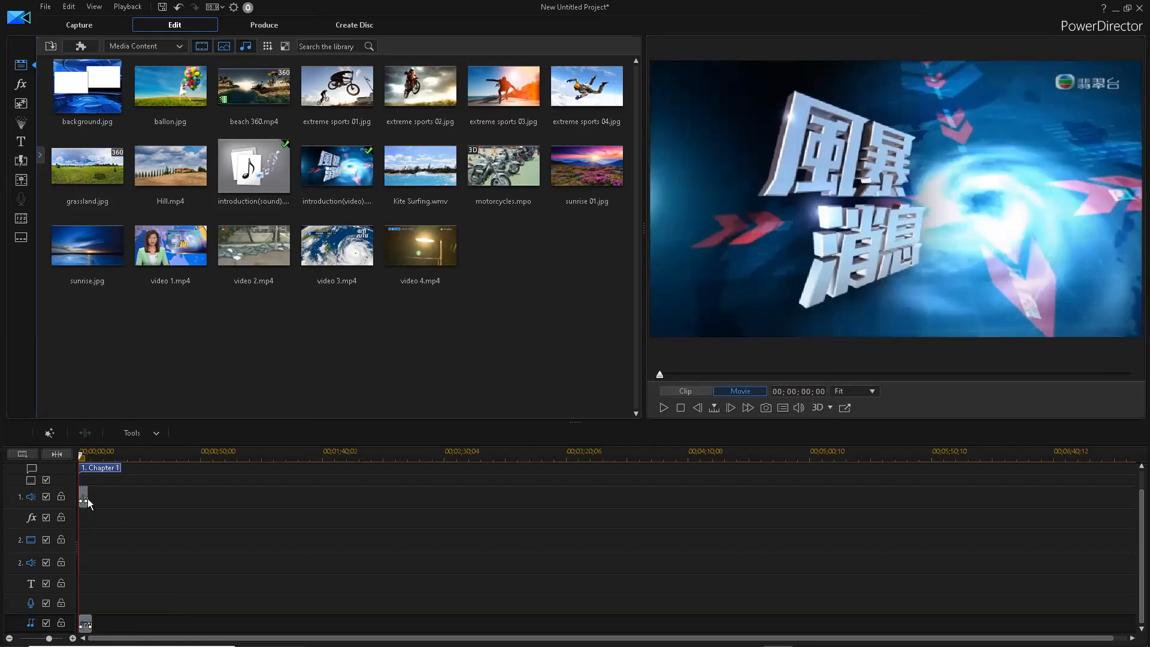
# - Trim the introduction sound clip to end at 00;00;04;00
pyautogui.click(85, 624)
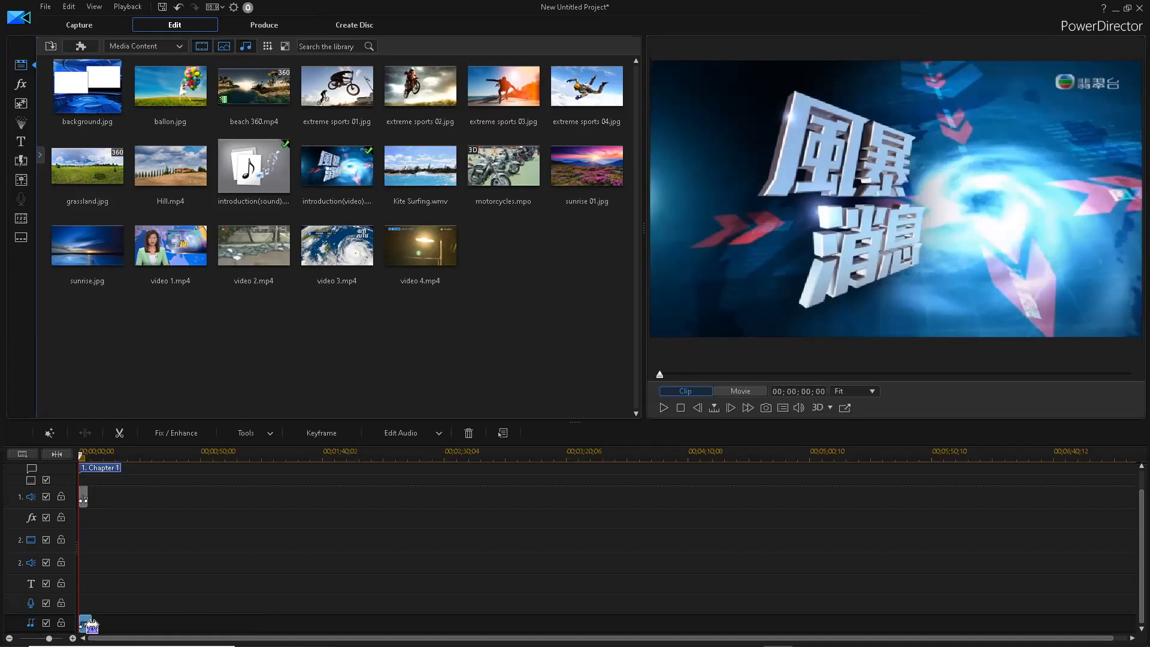
pyautogui.click(90, 626)
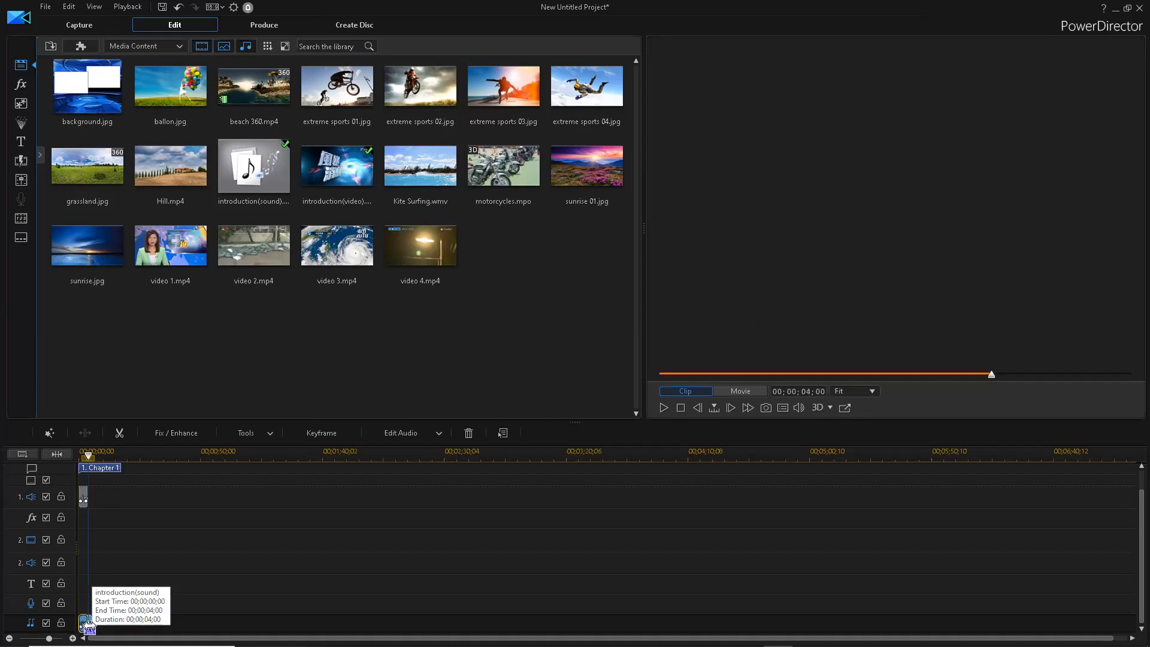
pyautogui.moveTo(89, 627); pyautogui.dragTo(91, 626)
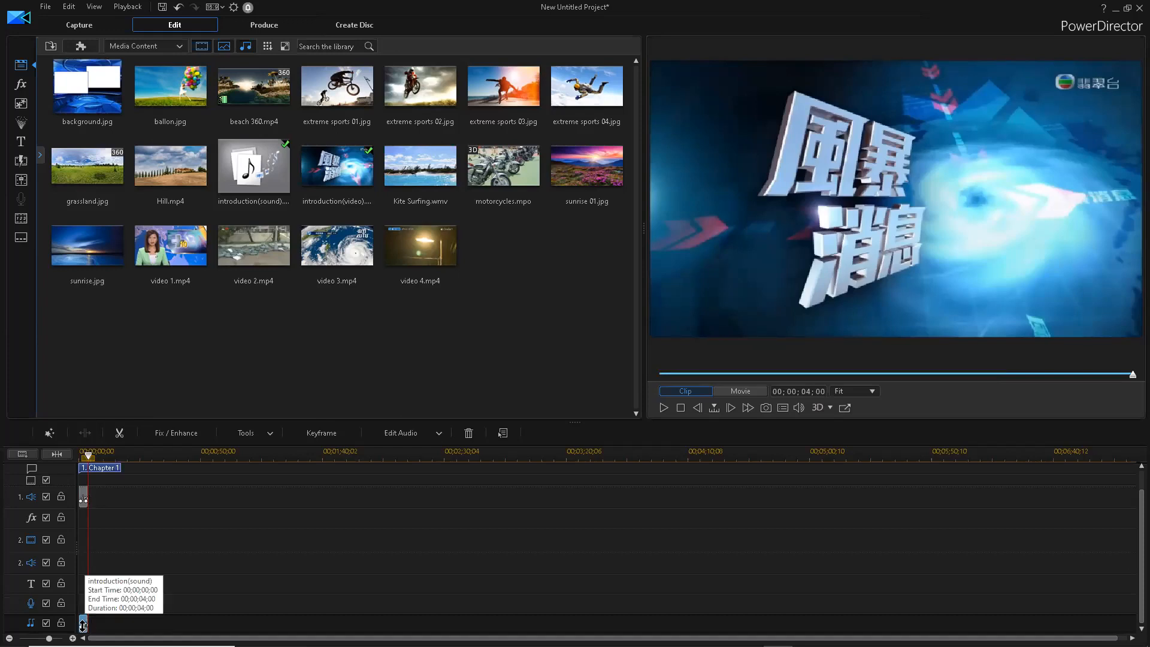
pyautogui.hotkey('ctrl', 'z')
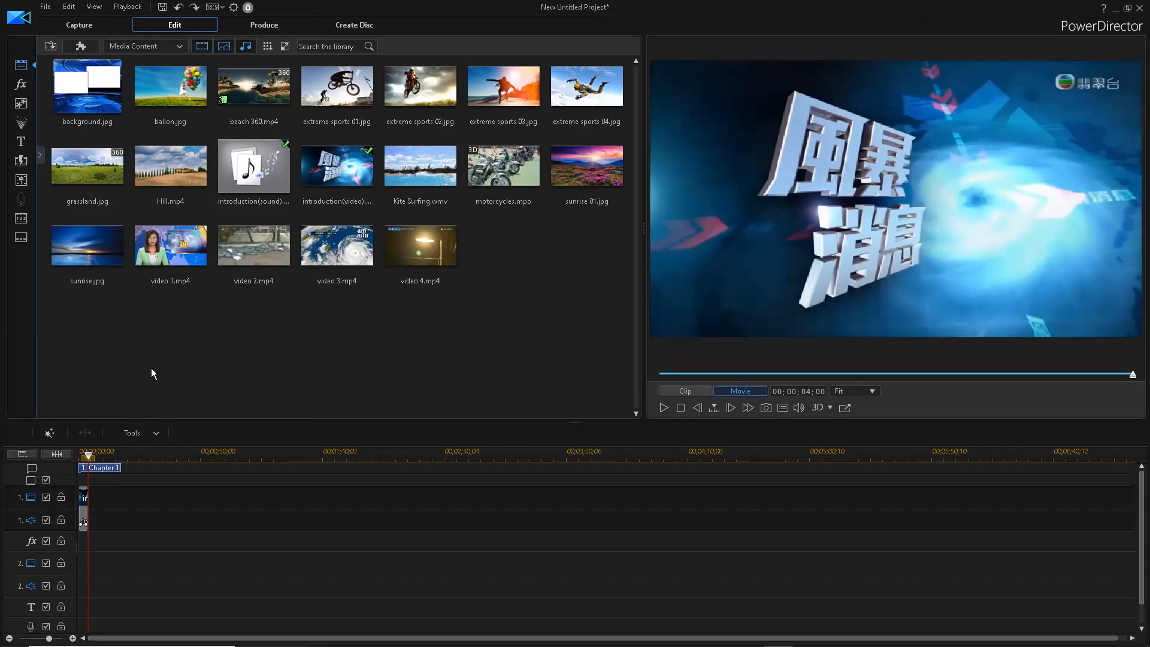
# - Put background.jpg on track 1 after the intro and video 1.mp4 on video track 2
pyautogui.click(89, 105)
pyautogui.moveTo(90, 104); pyautogui.dragTo(90, 492)
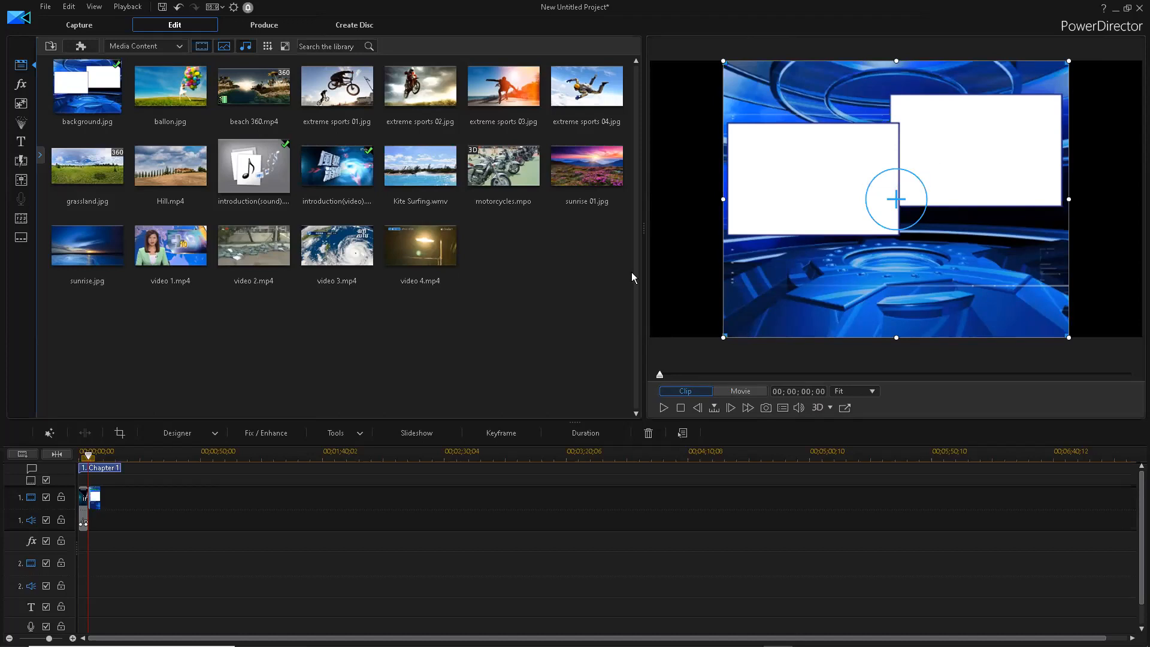
pyautogui.moveTo(162, 254); pyautogui.dragTo(89, 560)
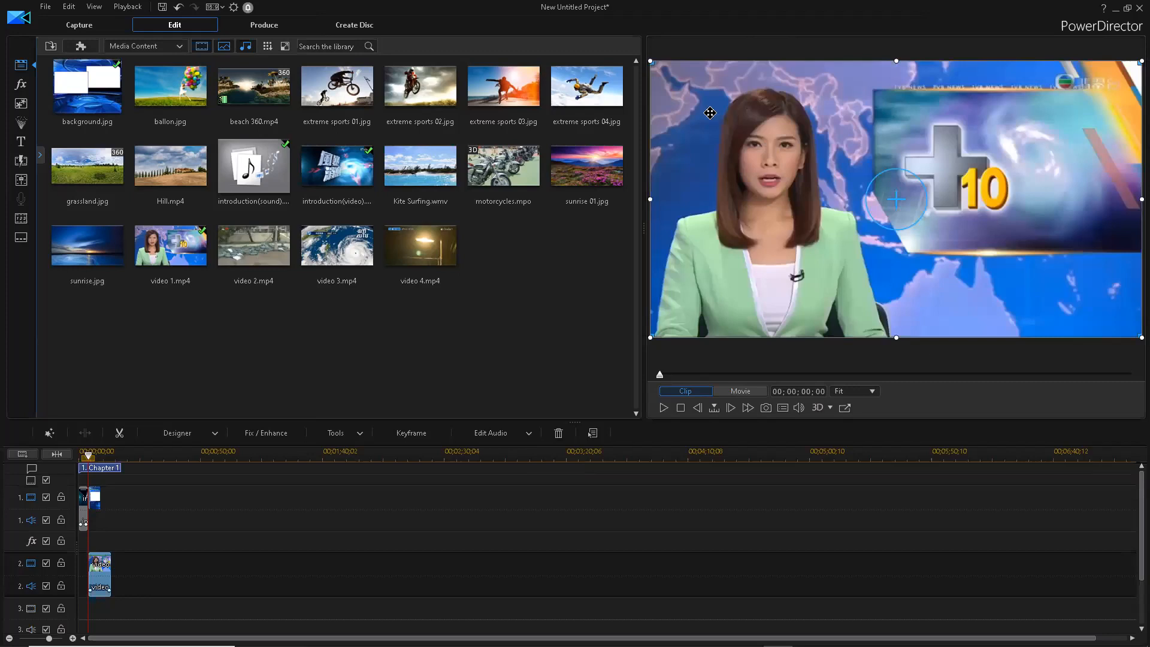
# - Shrink video 1 into an inset over the background's left panel
pyautogui.moveTo(656, 66); pyautogui.dragTo(783, 144)
pyautogui.moveTo(956, 229); pyautogui.dragTo(950, 229)
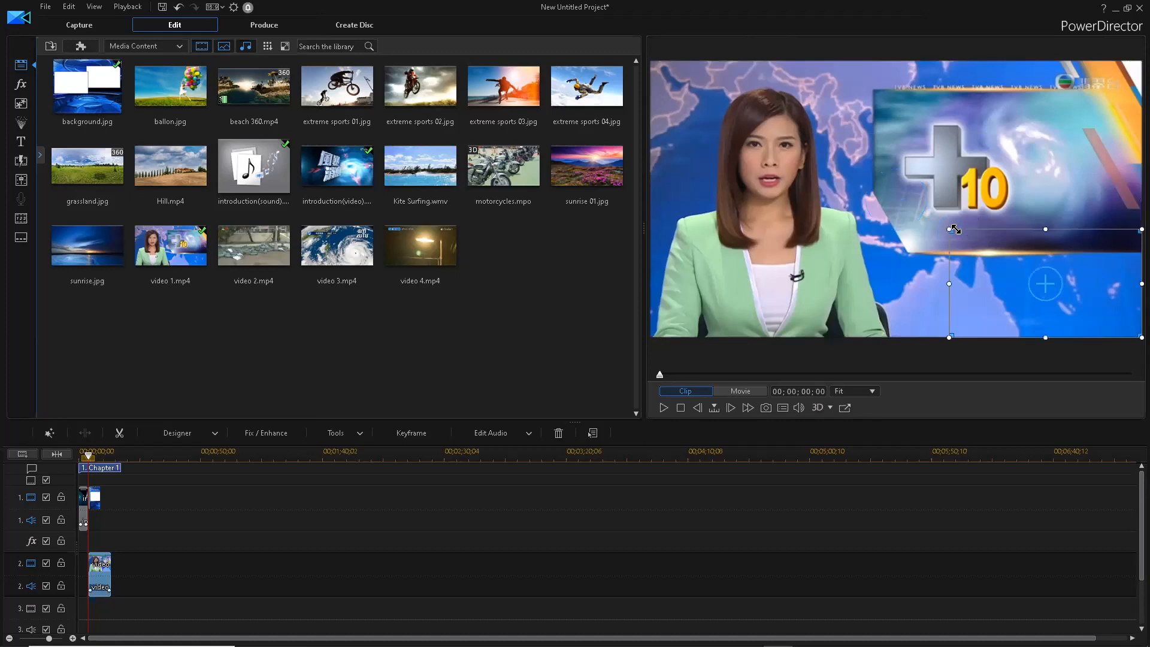
pyautogui.click(779, 170)
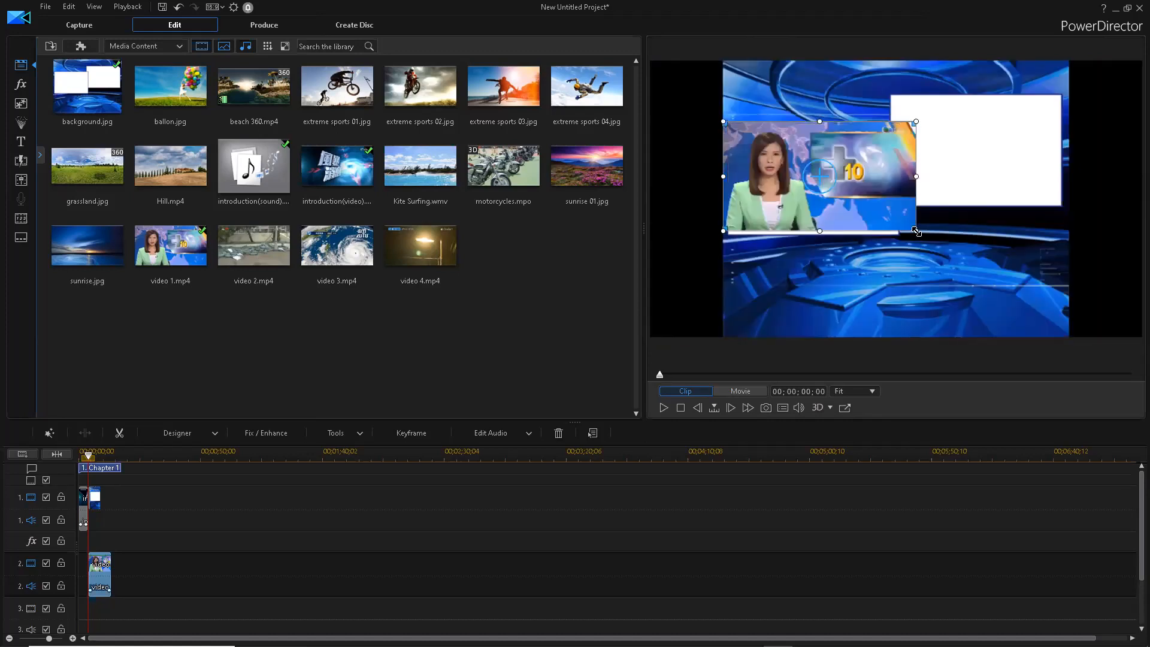
pyautogui.moveTo(917, 231); pyautogui.dragTo(930, 238)
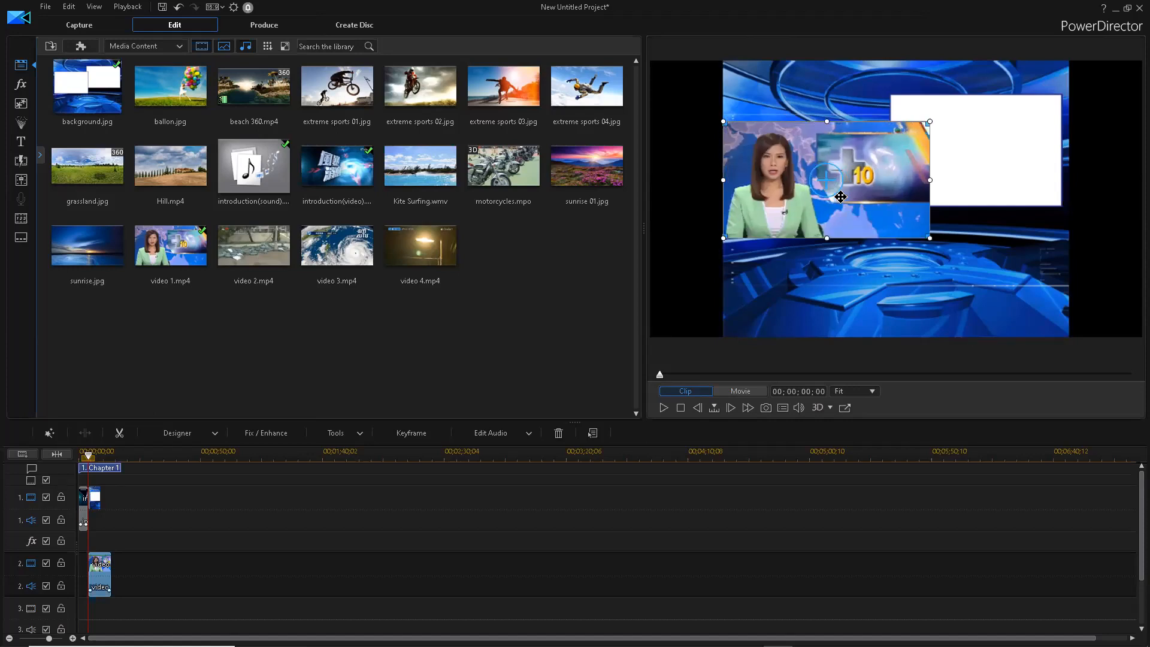
# - Stretch and reposition background.jpg so it fills the preview frame
pyautogui.click(722, 203)
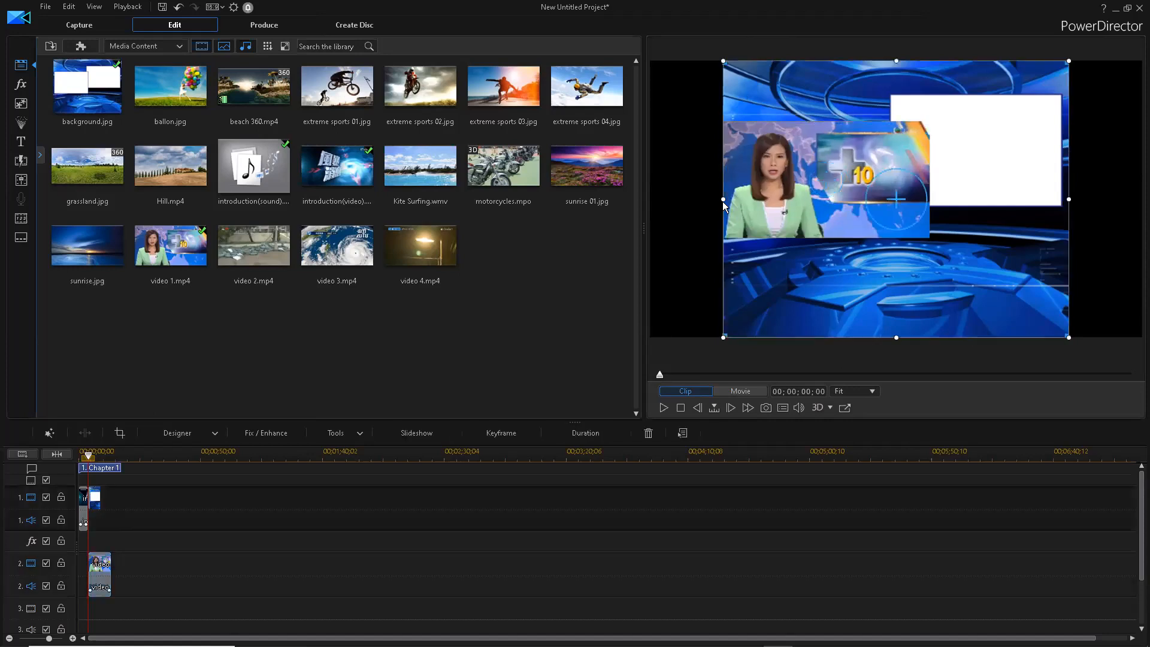
pyautogui.moveTo(723, 202); pyautogui.dragTo(657, 207)
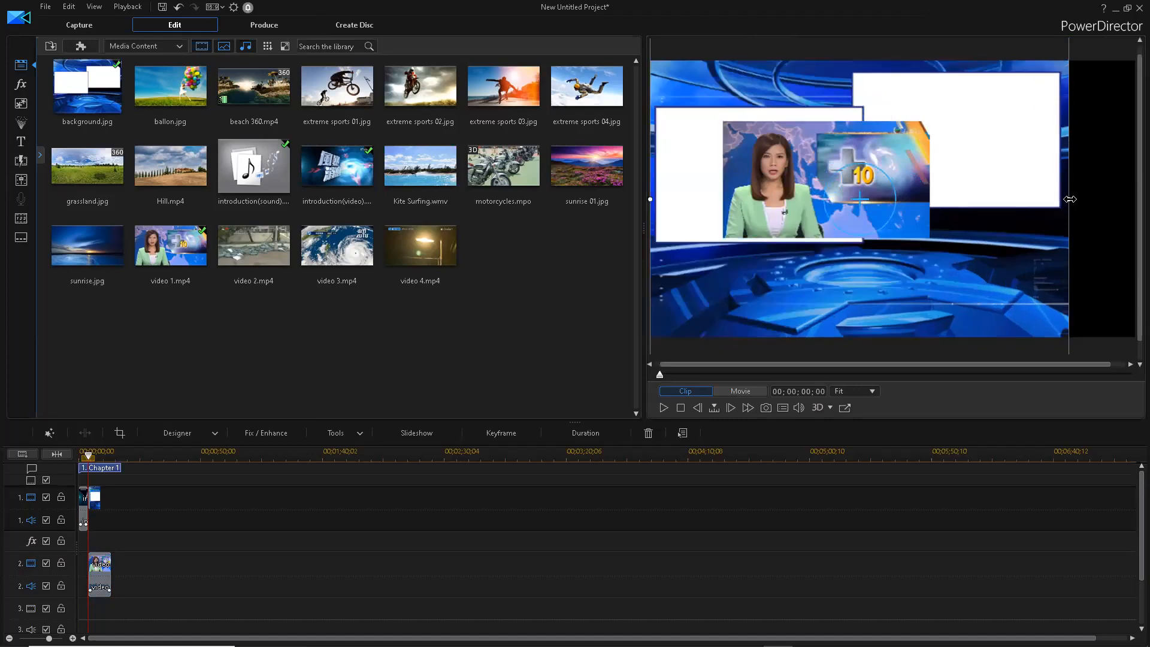
pyautogui.moveTo(1132, 196); pyautogui.dragTo(1134, 198)
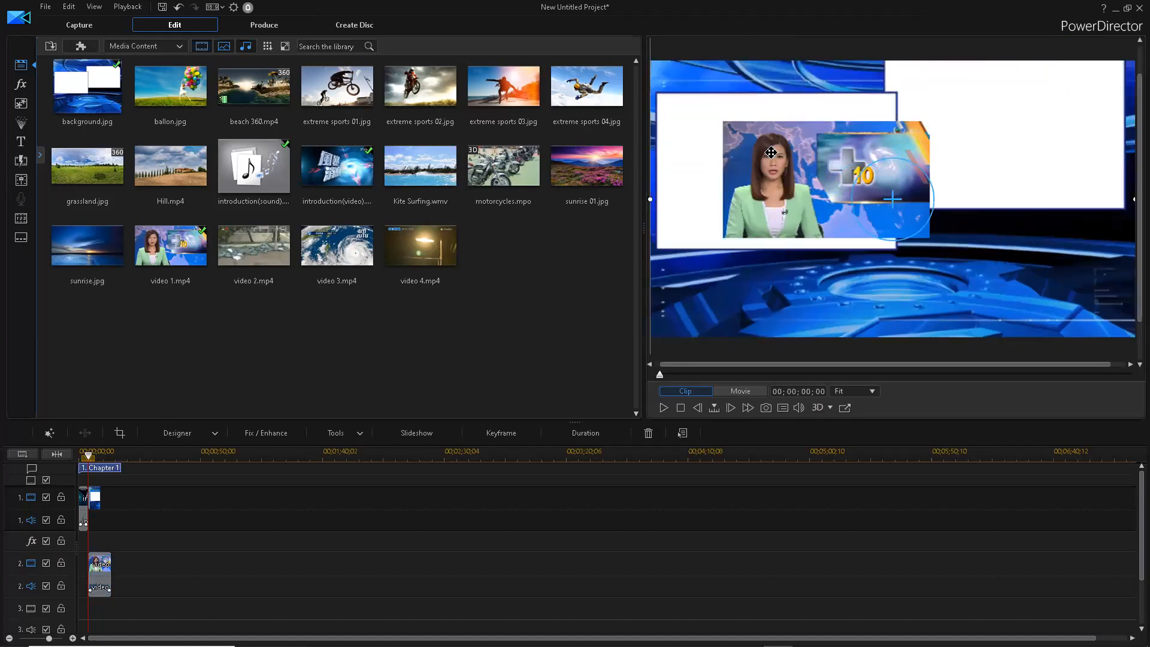
pyautogui.moveTo(902, 146); pyautogui.dragTo(846, 132)
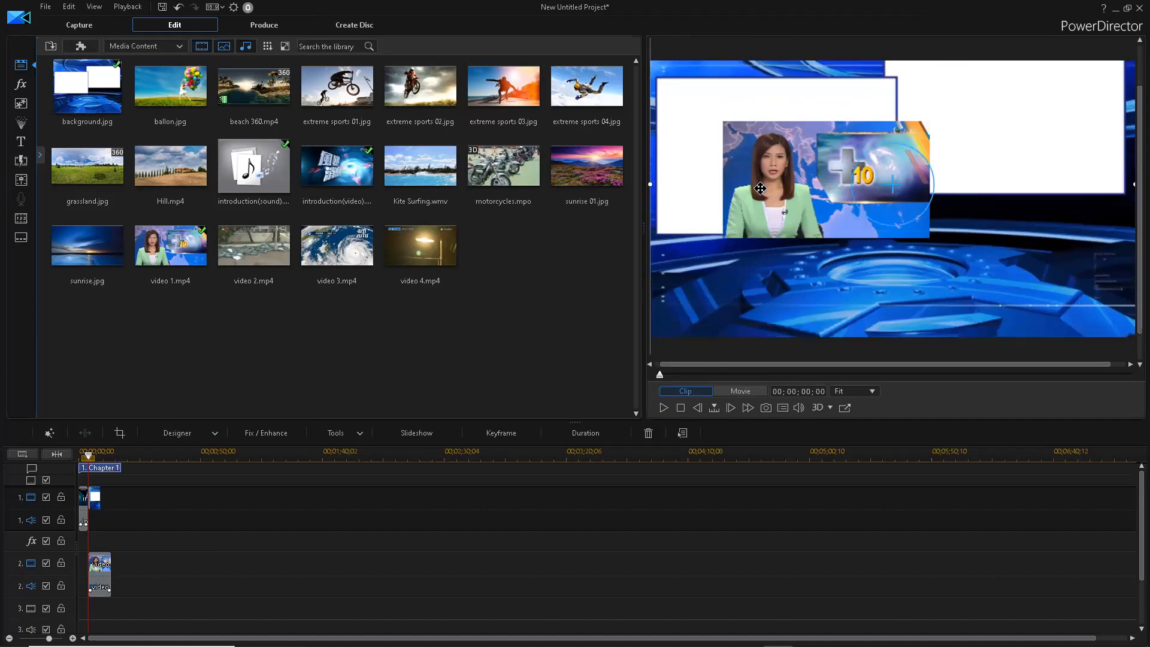
pyautogui.moveTo(764, 307)
pyautogui.mouseDown()
pyautogui.moveTo(759, 329)
pyautogui.moveTo(751, 317)
pyautogui.mouseUp()
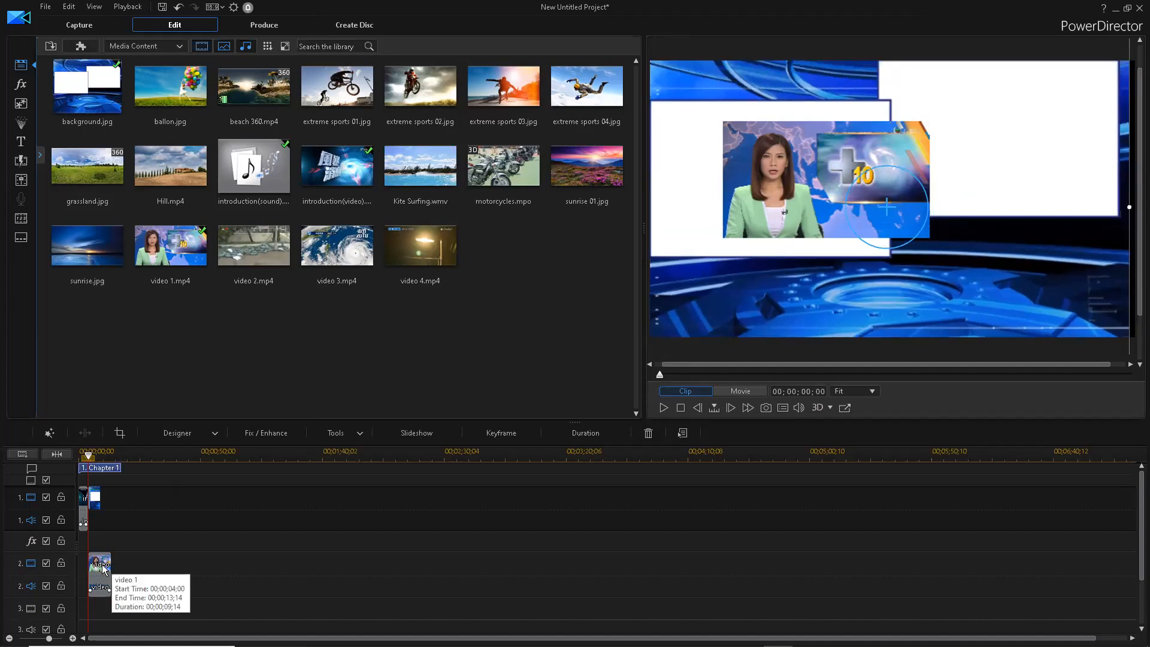
# - Fine-tune the presenter inset's size and pull the background's right edge in to fit
pyautogui.click(763, 179)
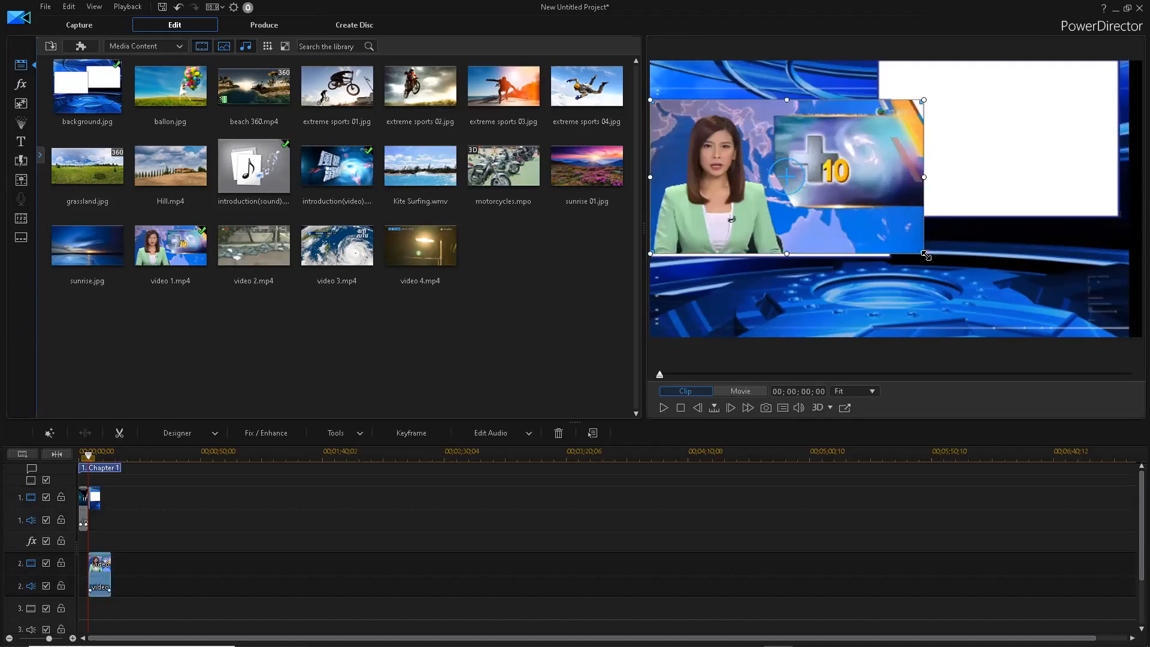
pyautogui.moveTo(925, 255); pyautogui.dragTo(932, 258)
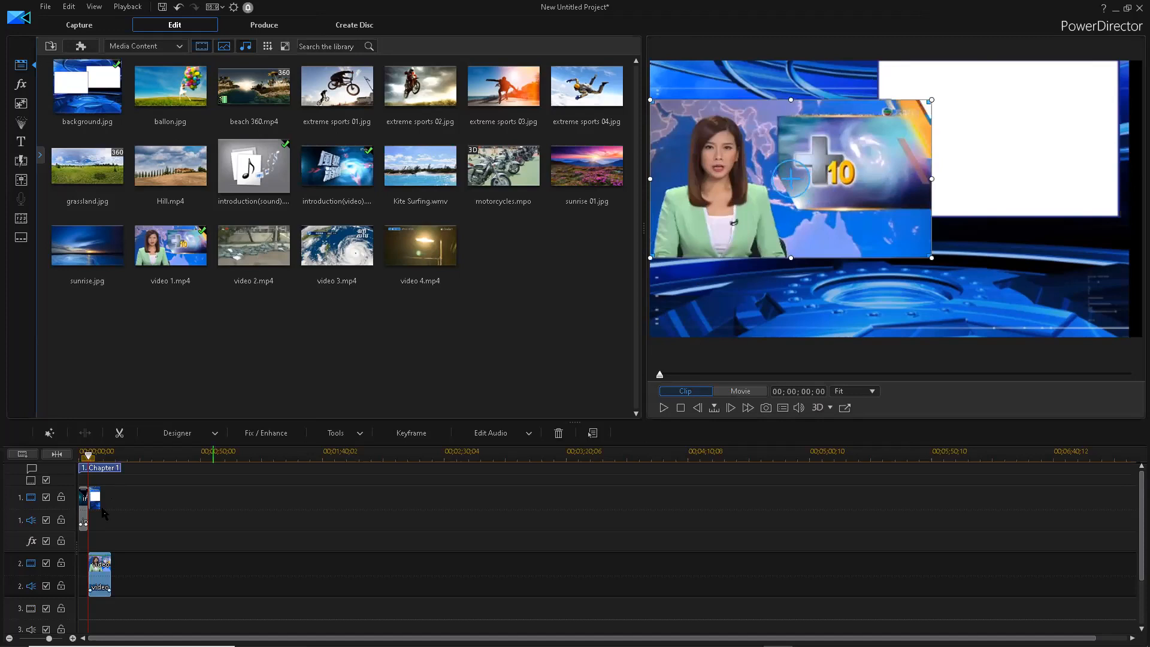
pyautogui.click(100, 469)
pyautogui.click(101, 497)
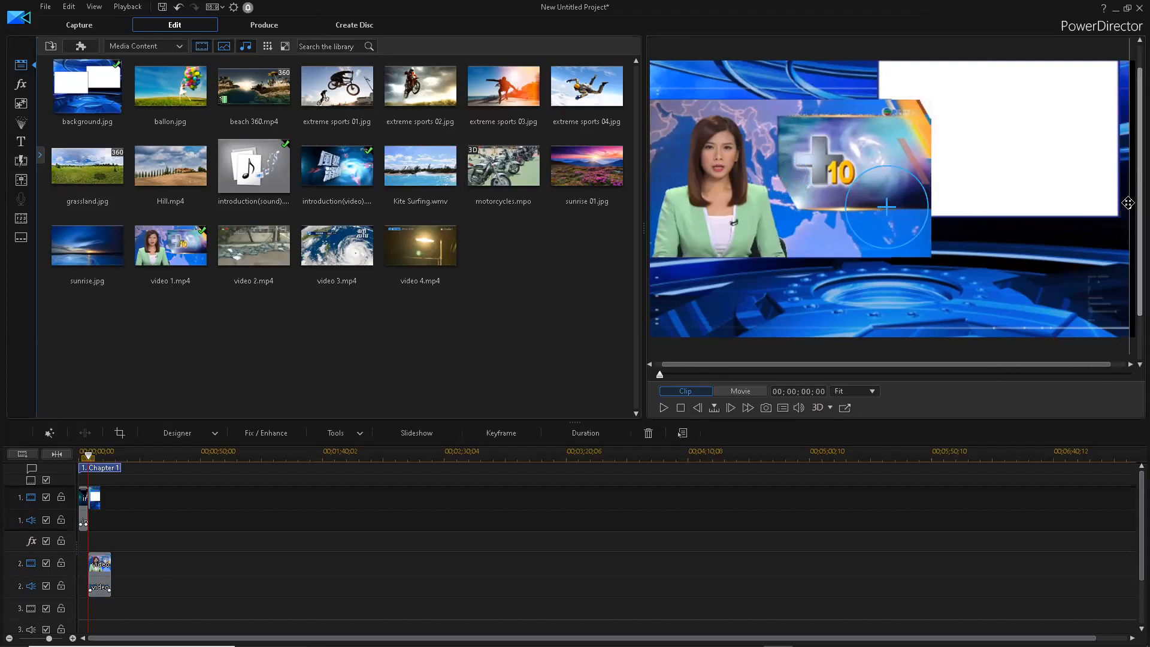
pyautogui.moveTo(1130, 206); pyautogui.dragTo(1102, 209)
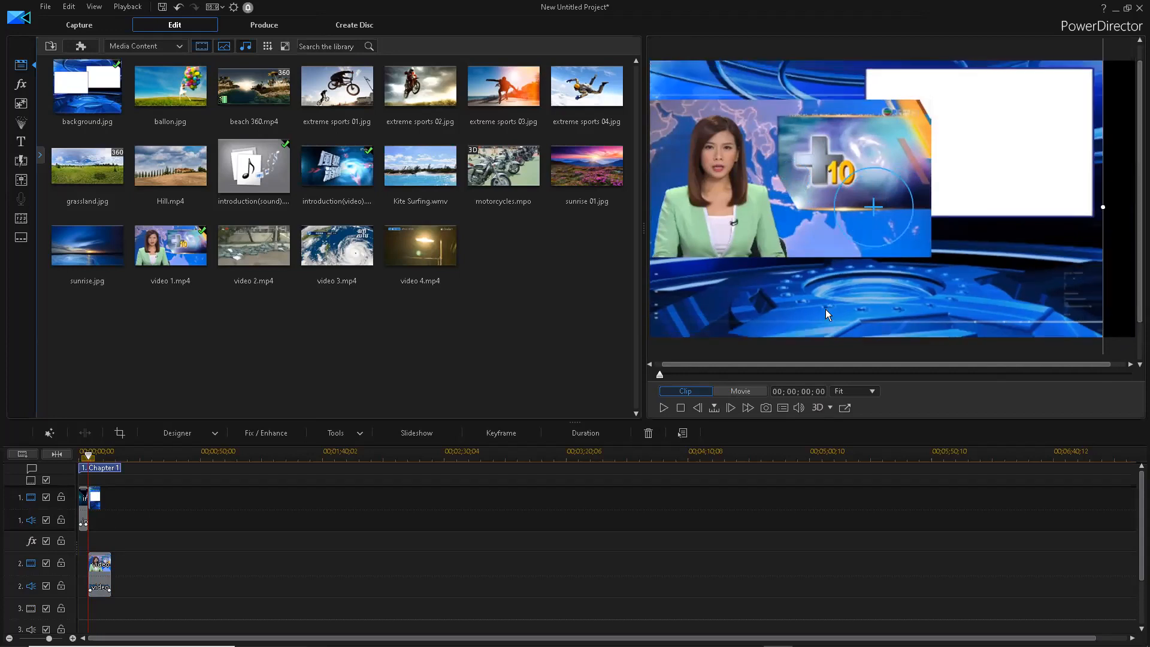
pyautogui.click(103, 564)
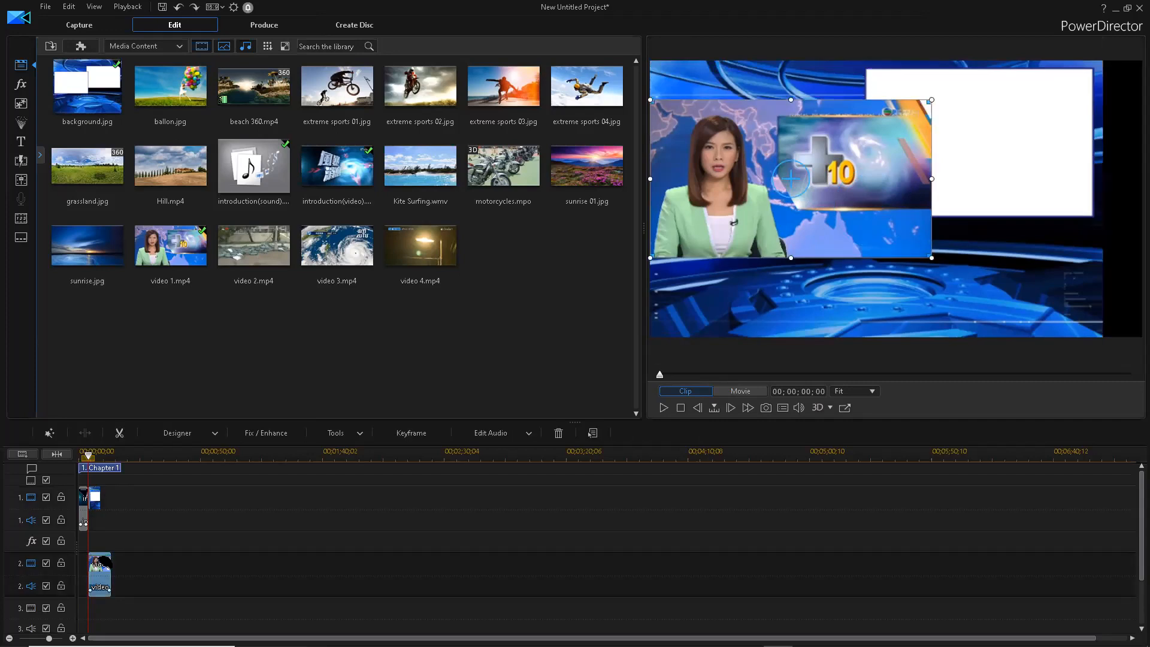
pyautogui.moveTo(932, 257)
pyautogui.mouseDown()
pyautogui.moveTo(878, 228)
pyautogui.moveTo(921, 257)
pyautogui.mouseUp()
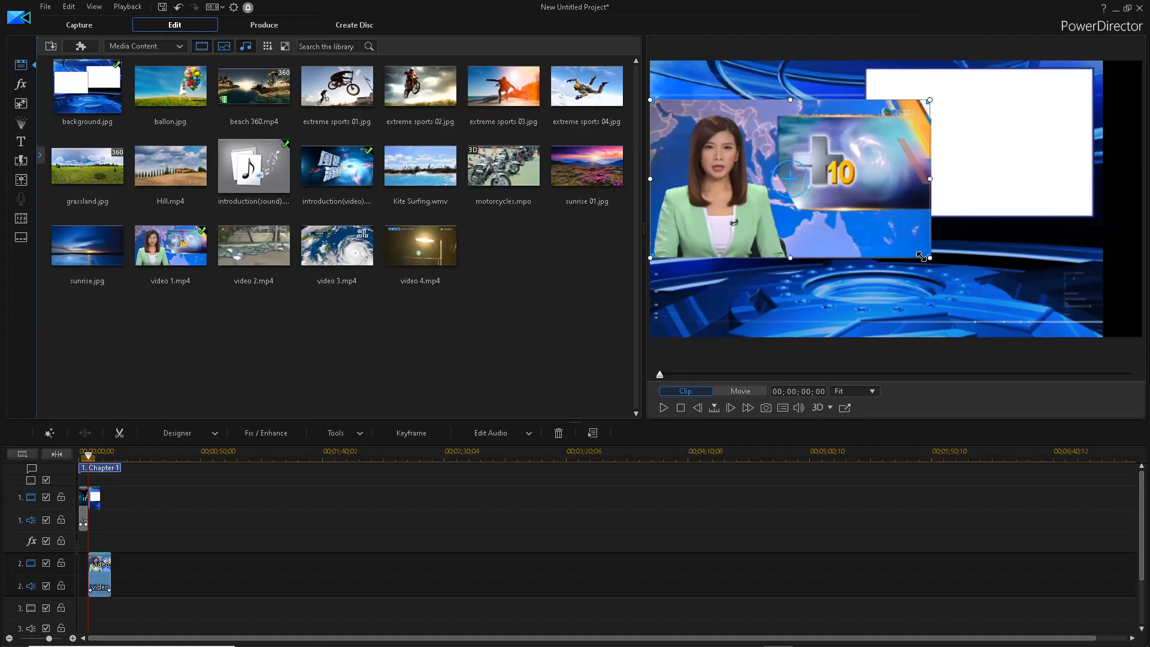
pyautogui.click(871, 306)
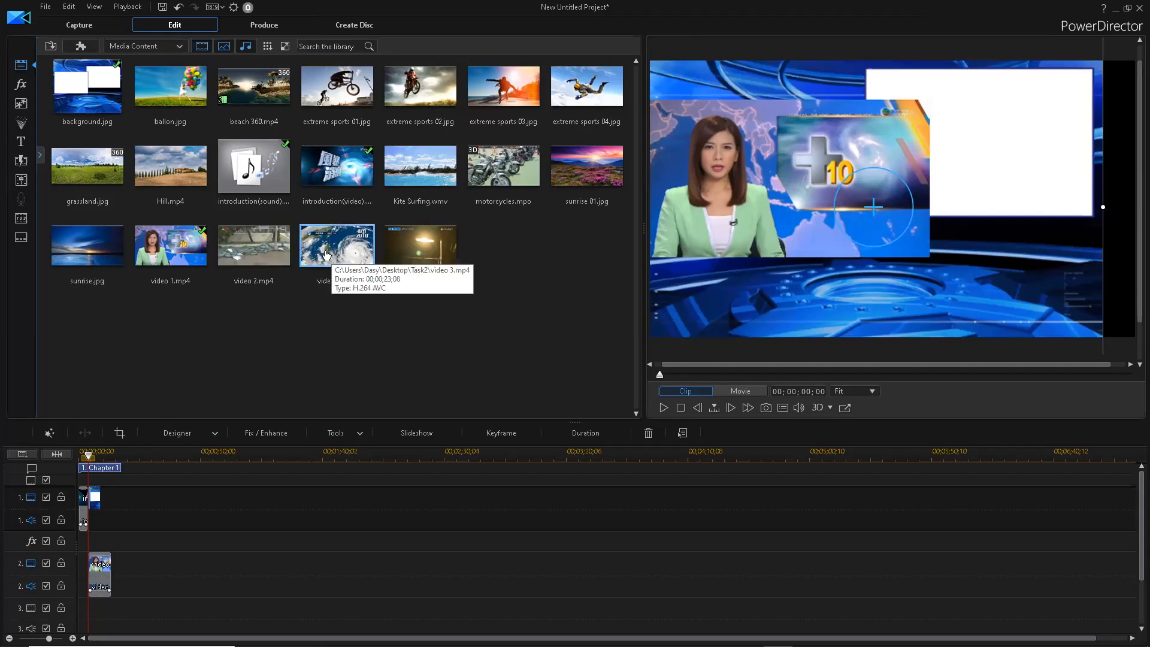
# - Add video 3.mp4 on track 3 and size it to fill the top-right white box
pyautogui.moveTo(338, 258); pyautogui.dragTo(90, 619)
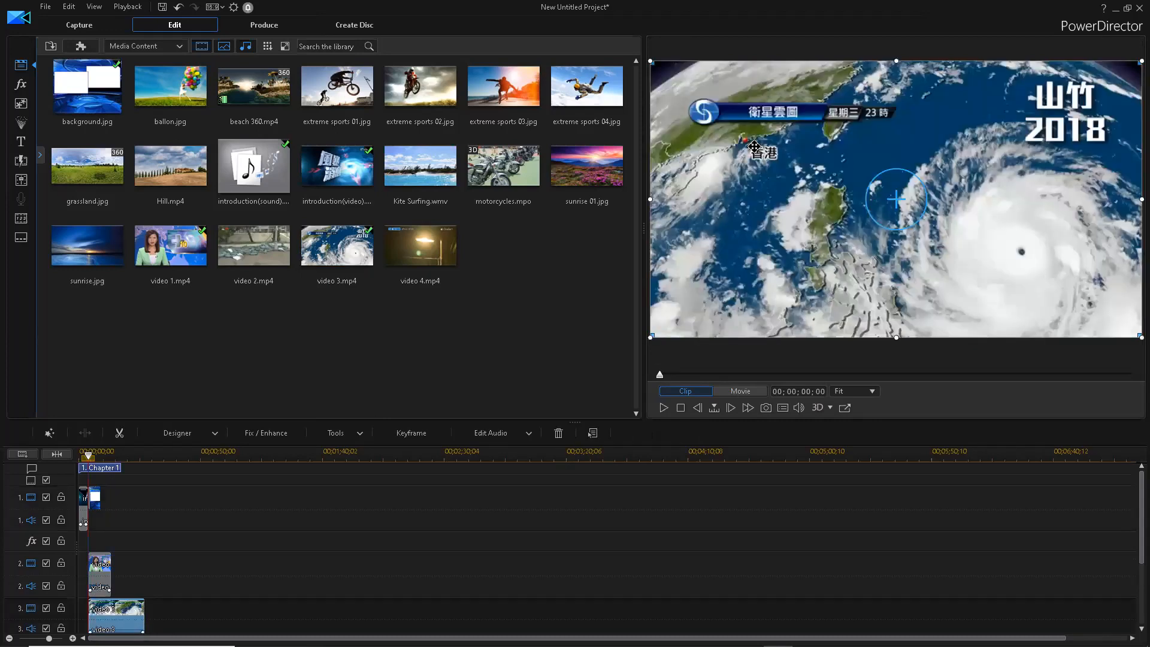
pyautogui.moveTo(666, 68); pyautogui.dragTo(985, 223)
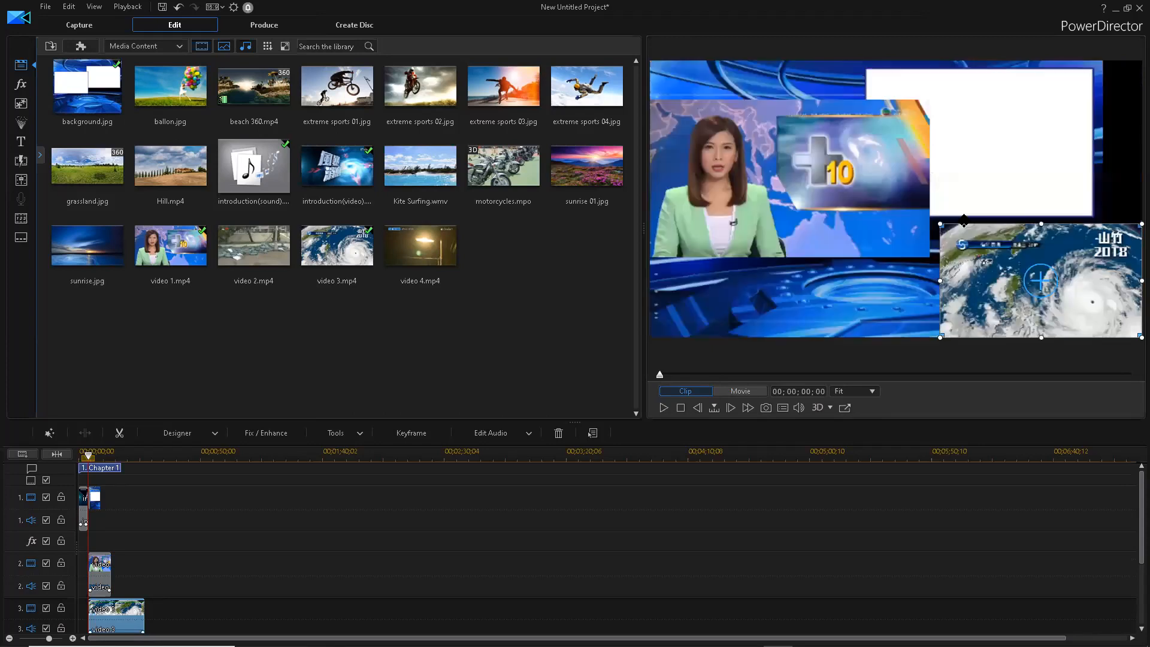
pyautogui.click(918, 118)
pyautogui.moveTo(917, 117); pyautogui.dragTo(909, 109)
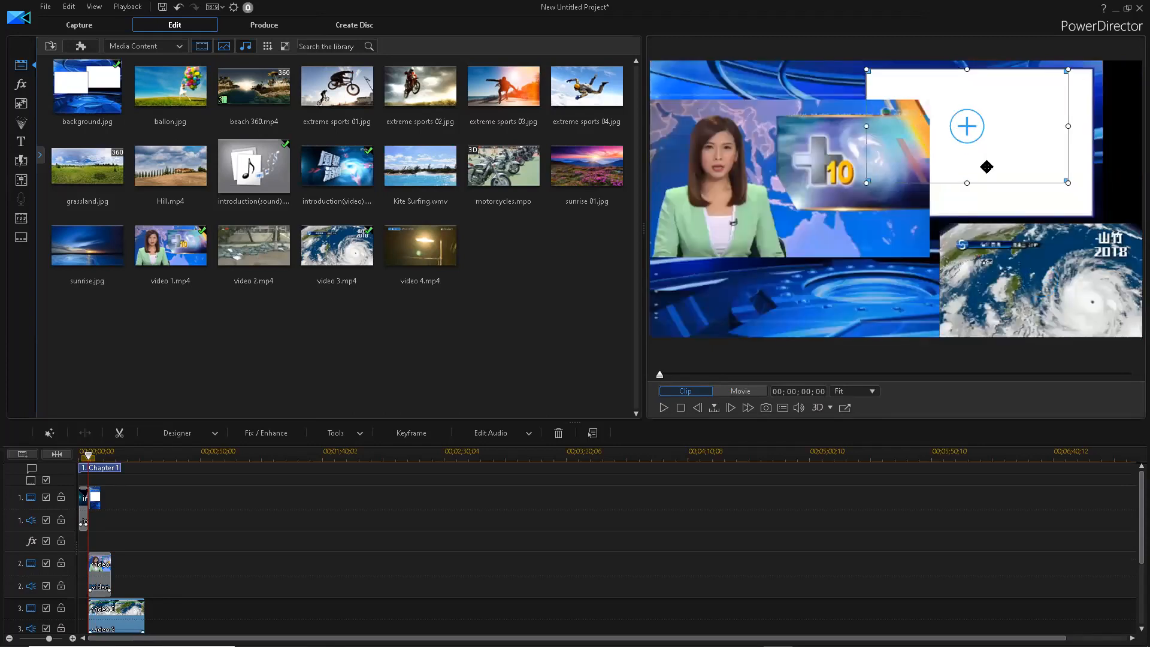
pyautogui.moveTo(1069, 183); pyautogui.dragTo(1102, 212)
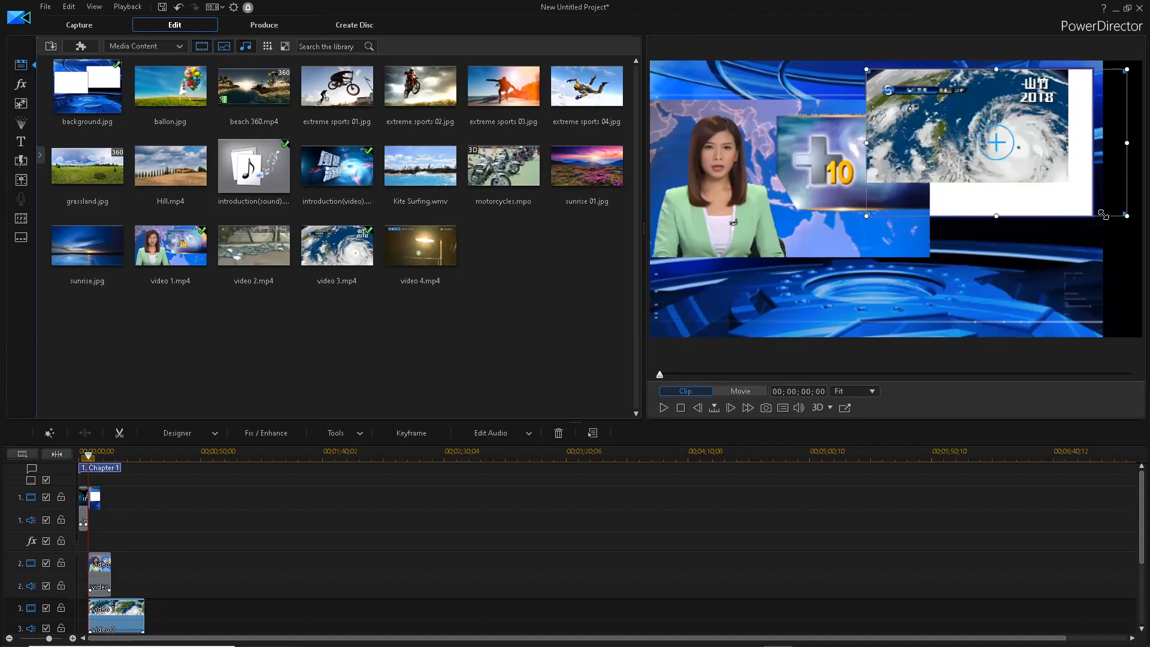
pyautogui.click(1011, 269)
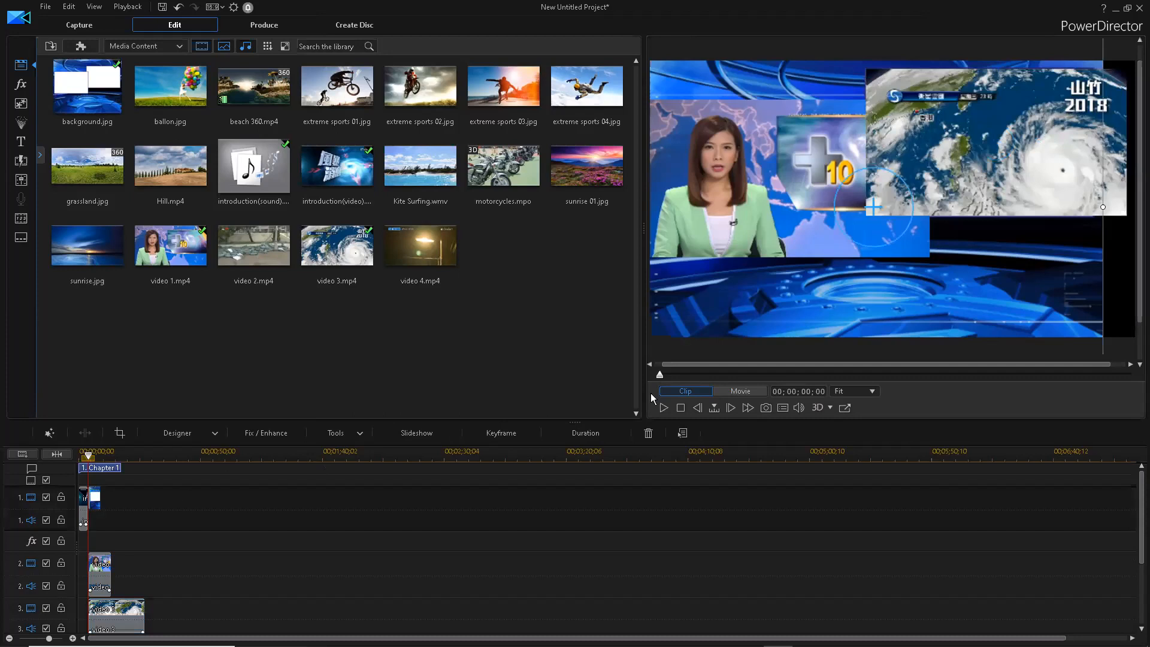
# - Play back the composite to check it, then select the background and typhoon clips
pyautogui.click(663, 408)
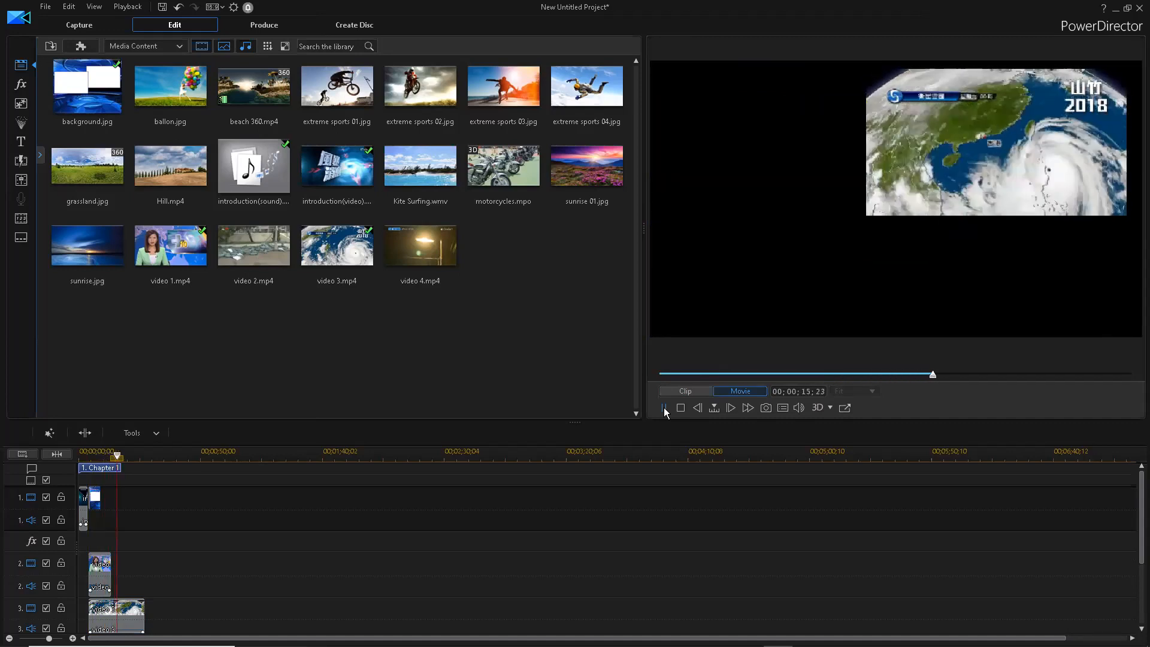
pyautogui.click(665, 408)
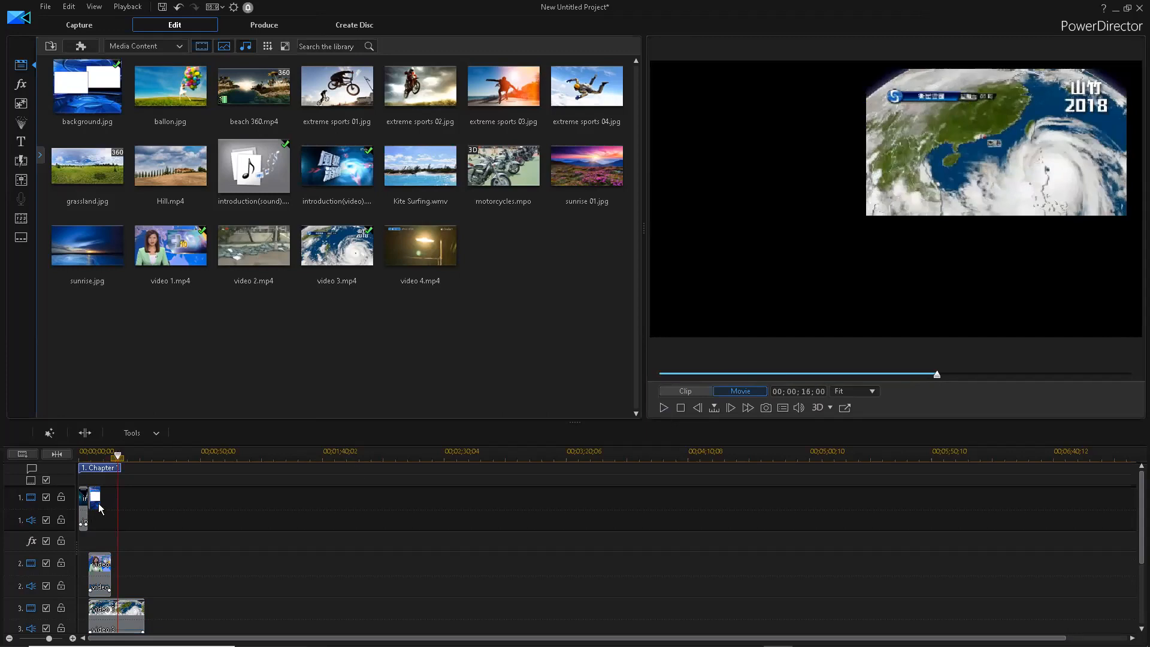
pyautogui.click(97, 502)
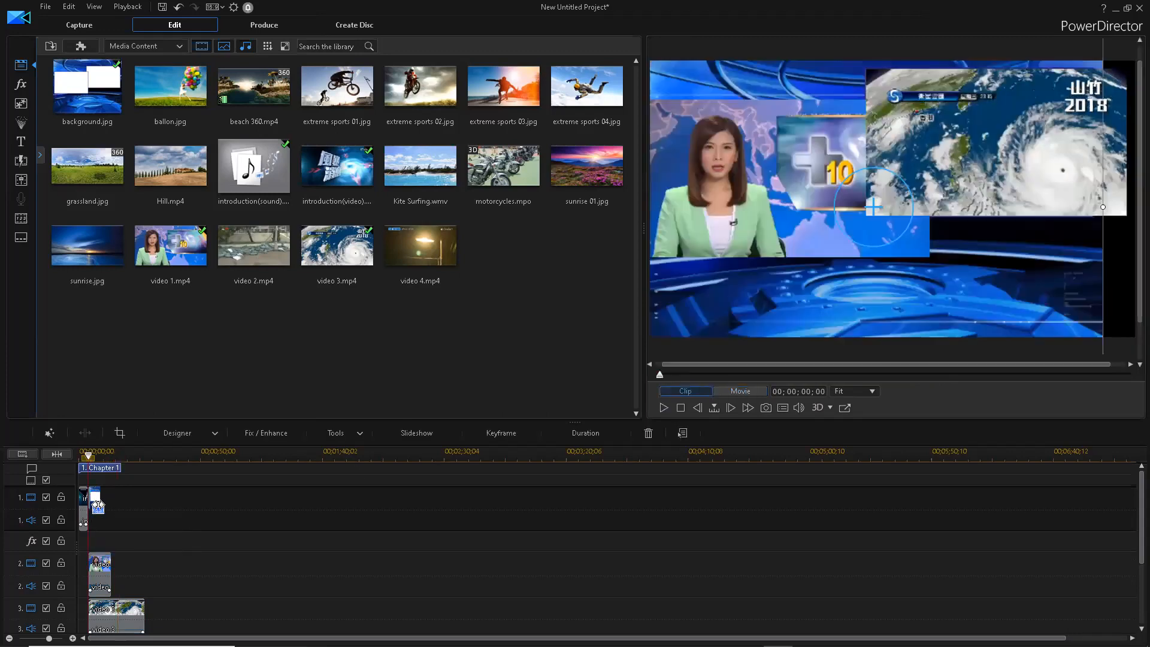
pyautogui.click(145, 614)
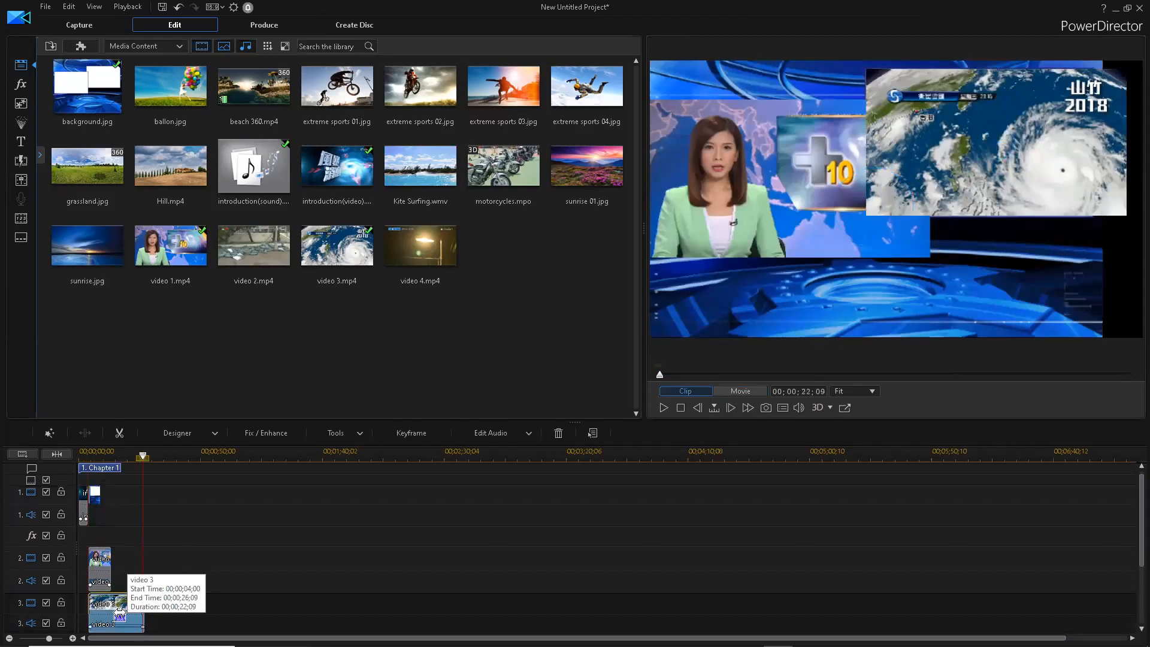
# - Trim the typhoon clip and extend the background image so both end at 00:13:14
pyautogui.moveTo(112, 613); pyautogui.dragTo(111, 614)
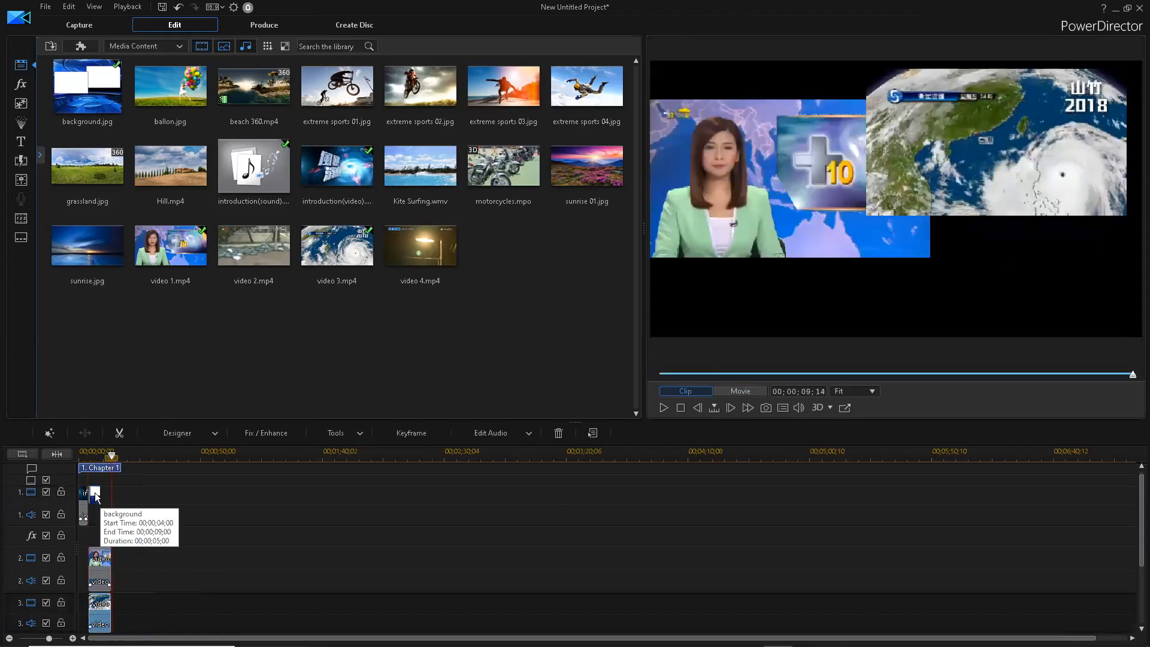
pyautogui.click(98, 495)
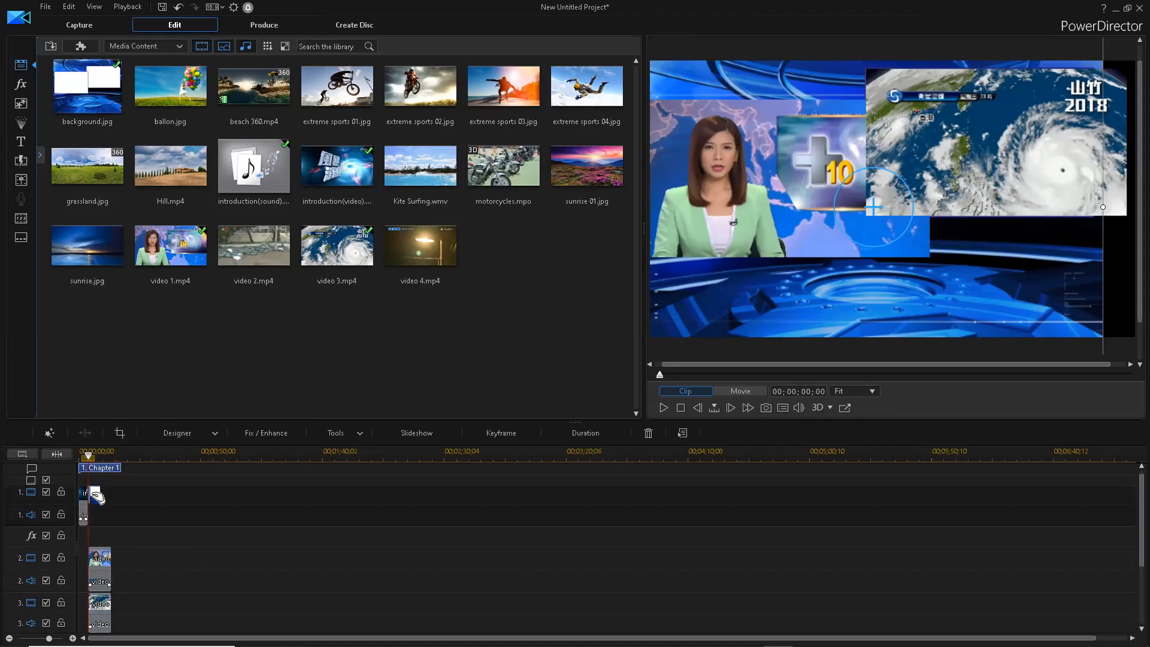
pyautogui.moveTo(101, 498); pyautogui.dragTo(111, 498)
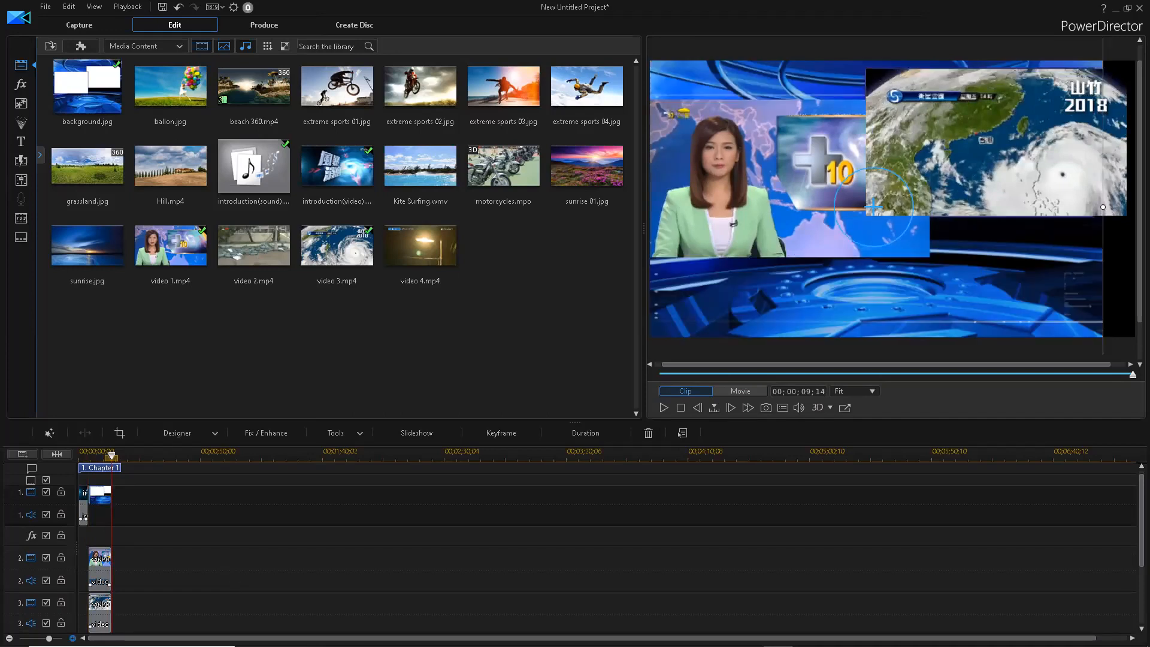
pyautogui.click(73, 638)
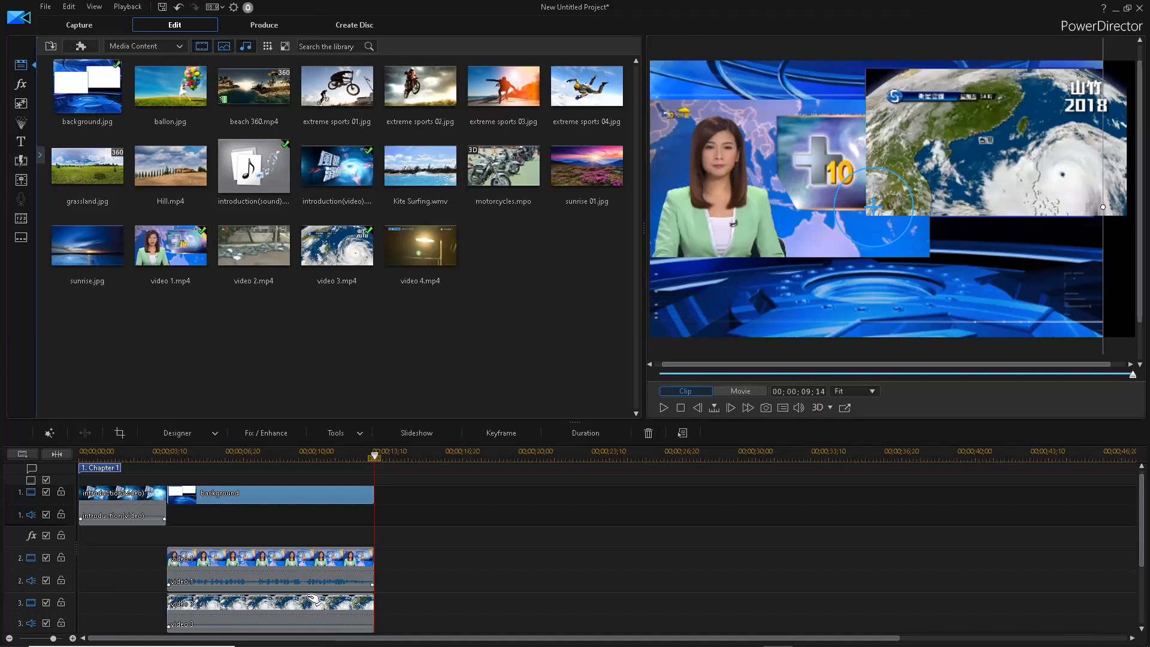
# - Move the typhoon clip onto track 2 and widen its overlay to the frame's right edge
pyautogui.moveTo(237, 619)
pyautogui.mouseDown()
pyautogui.moveTo(295, 597)
pyautogui.moveTo(451, 580)
pyautogui.moveTo(334, 592)
pyautogui.moveTo(259, 566)
pyautogui.moveTo(256, 606)
pyautogui.mouseUp()
pyautogui.moveTo(431, 560); pyautogui.dragTo(295, 582)
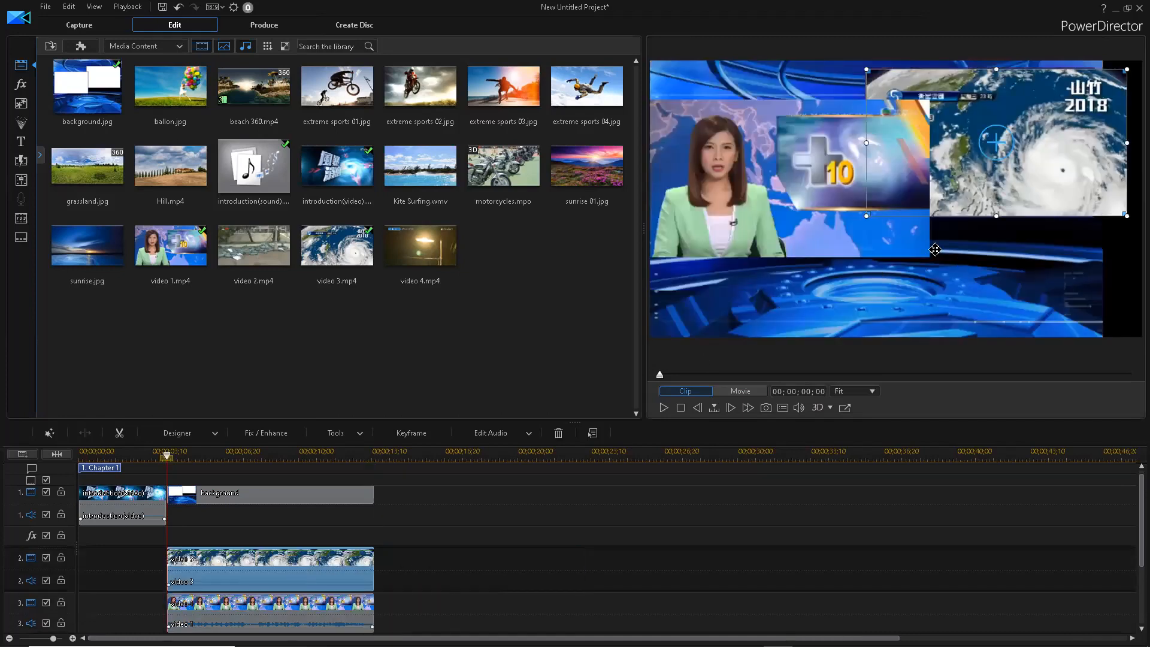
pyautogui.click(753, 179)
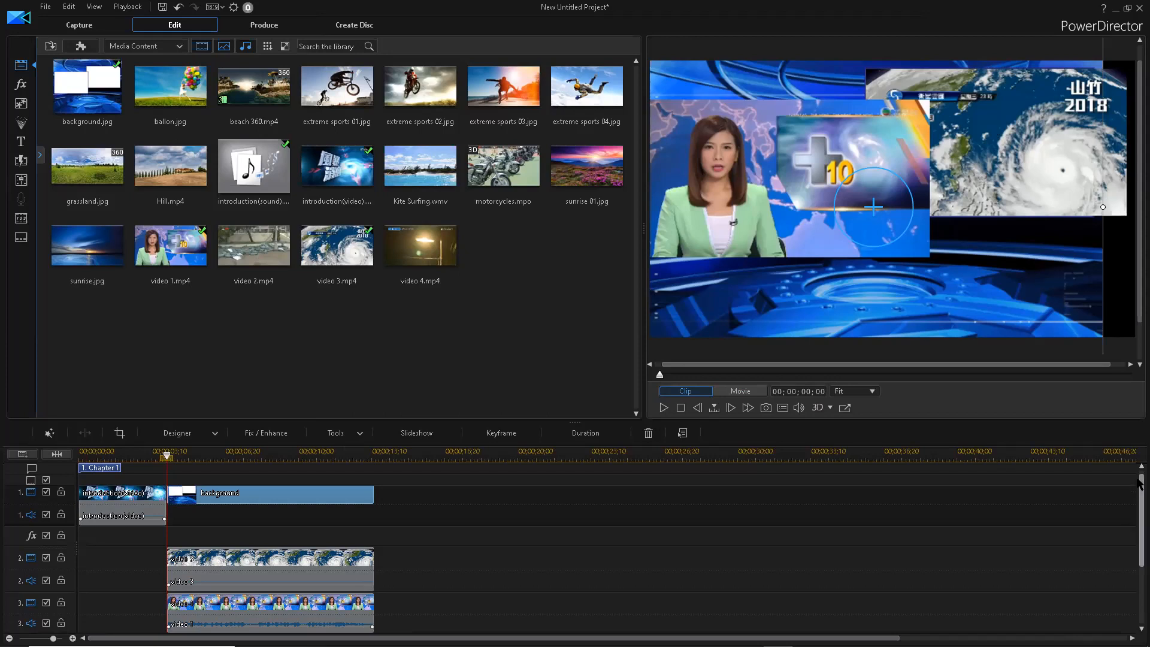
pyautogui.scroll(1, 1140, 479)
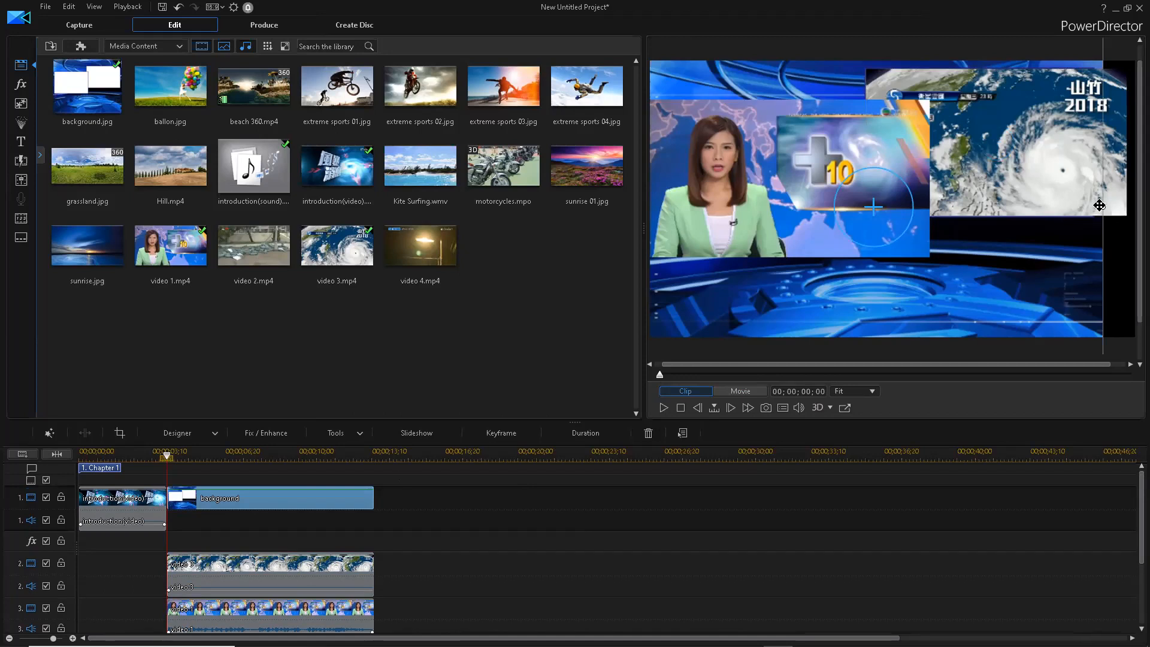
pyautogui.moveTo(1108, 206); pyautogui.dragTo(1135, 207)
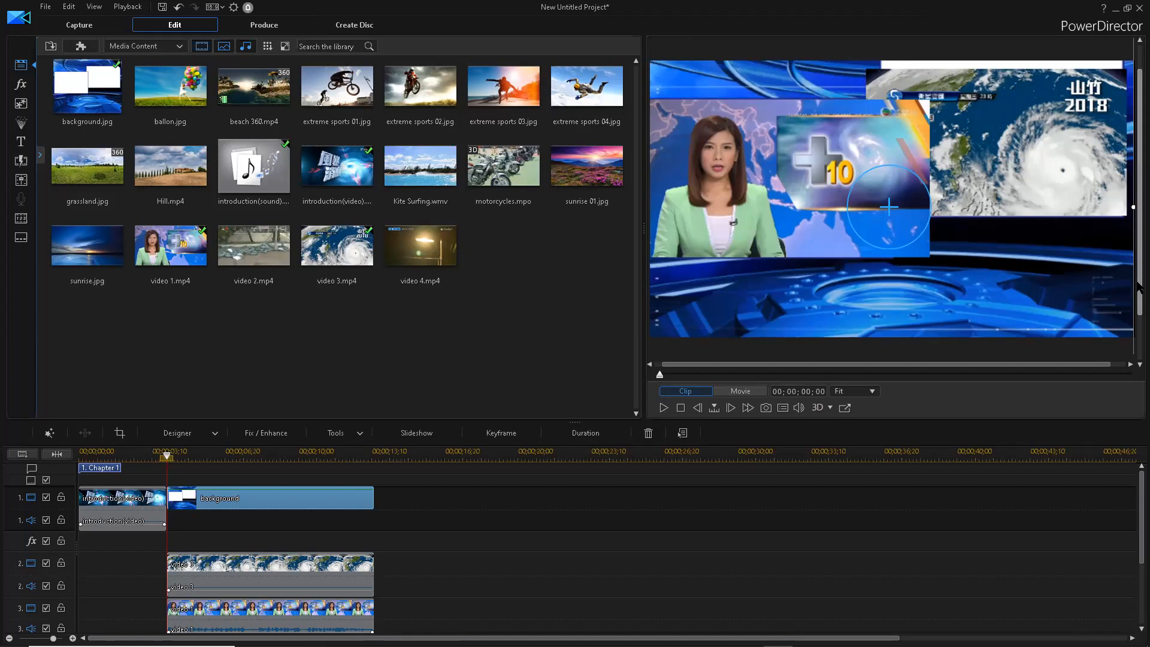
# - Push the typhoon overlay up to the top edge and enlarge it into the corner
pyautogui.scroll(1, 1113, 233)
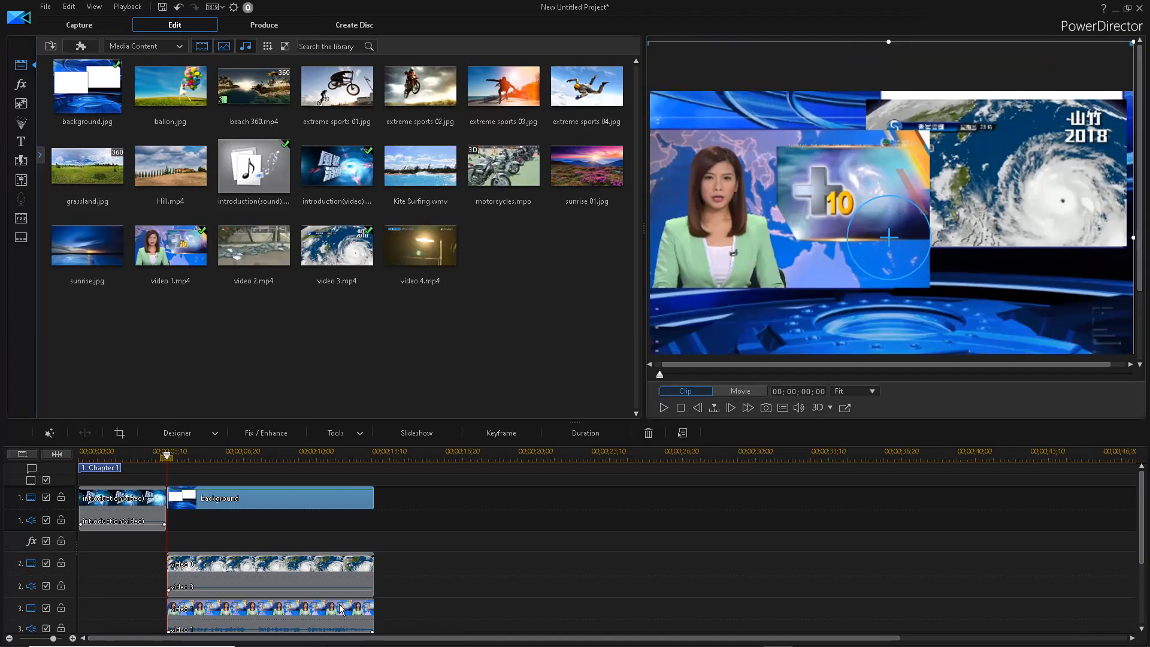
pyautogui.click(296, 569)
pyautogui.scroll(-1, 1051, 123)
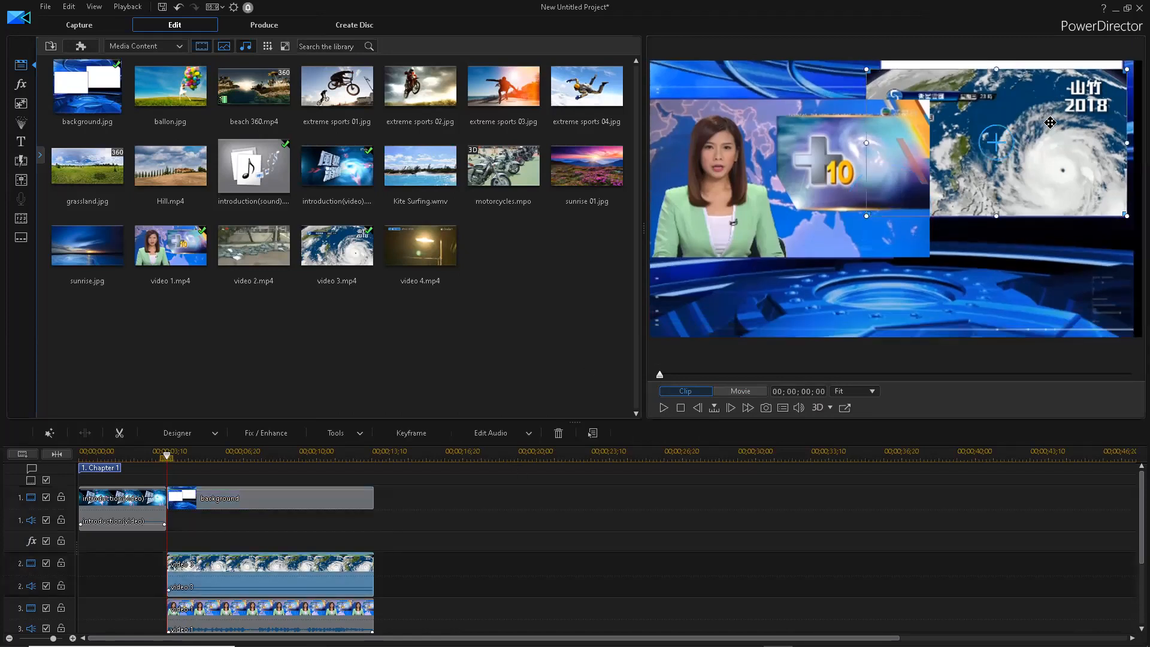
pyautogui.moveTo(1051, 122); pyautogui.dragTo(1050, 113)
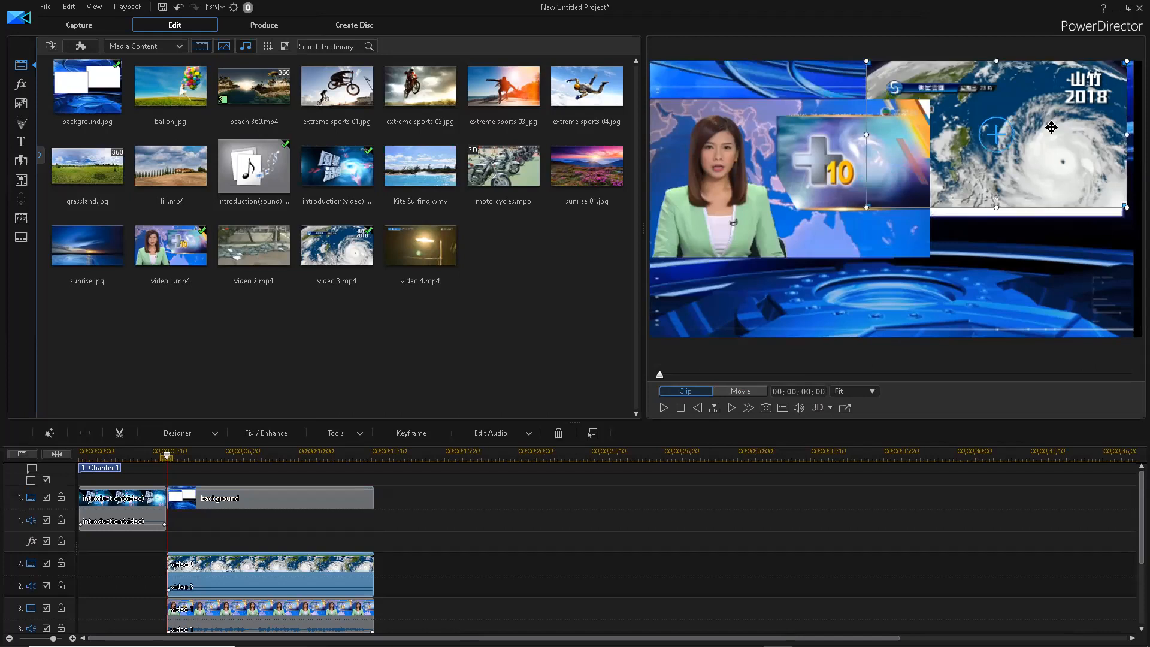
pyautogui.moveTo(1127, 210); pyautogui.dragTo(1133, 213)
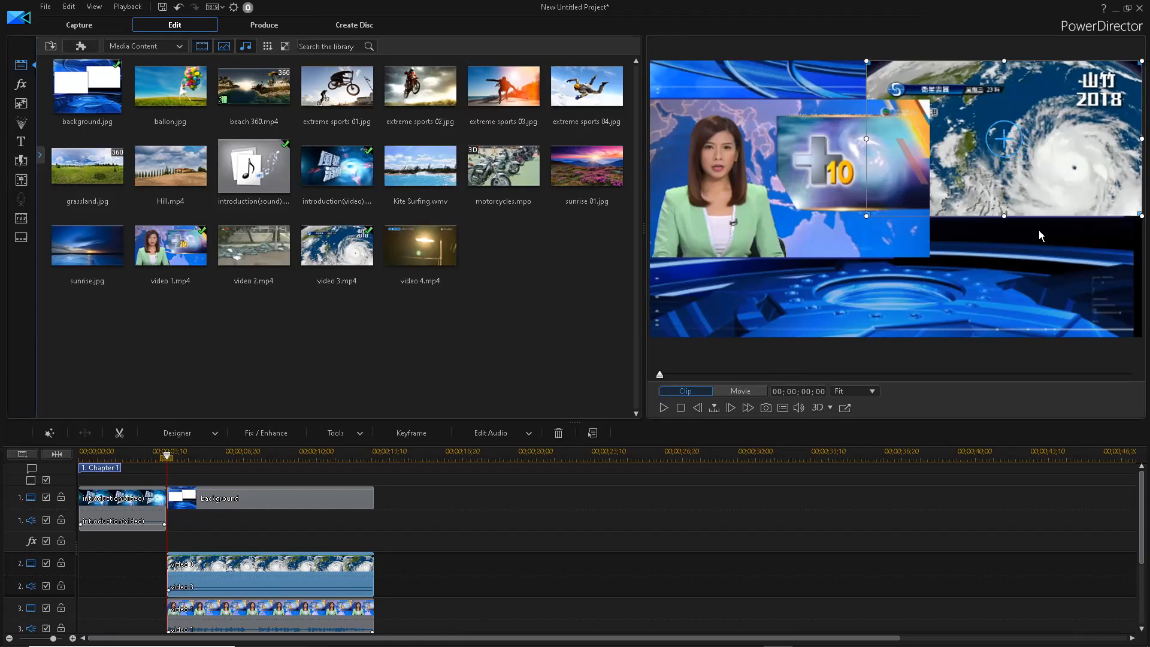
pyautogui.click(743, 337)
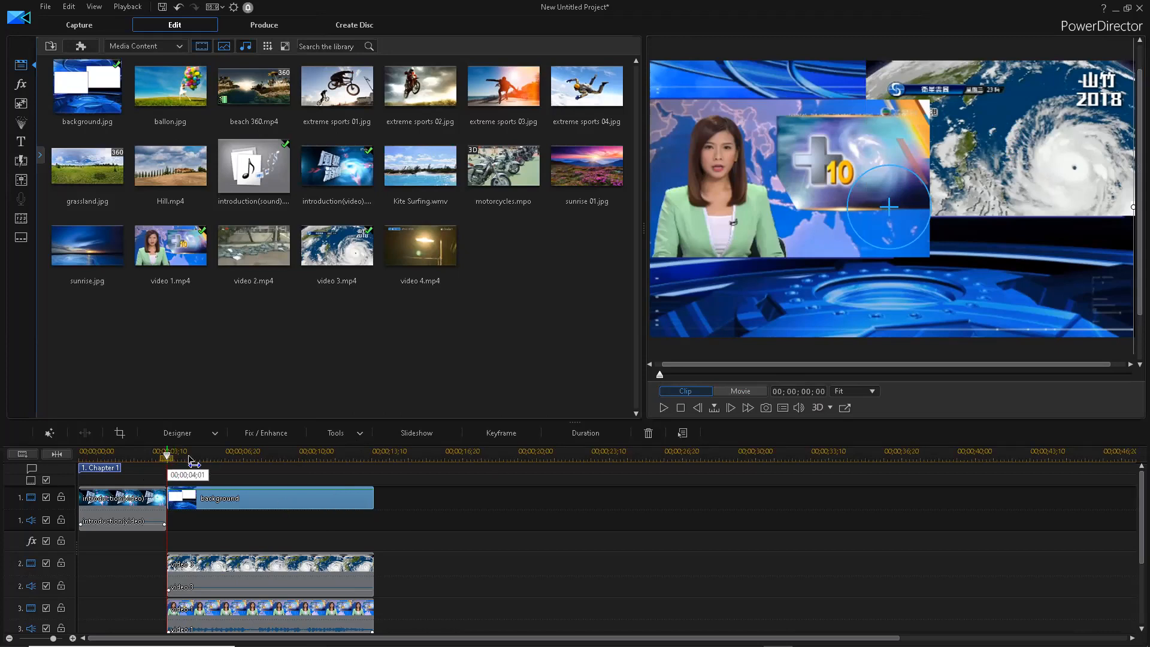
# - Check the frames at 00;00;07;12 and 00;00;11;12, then select video 2.mp4 in the library
pyautogui.click(243, 461)
pyautogui.click(329, 463)
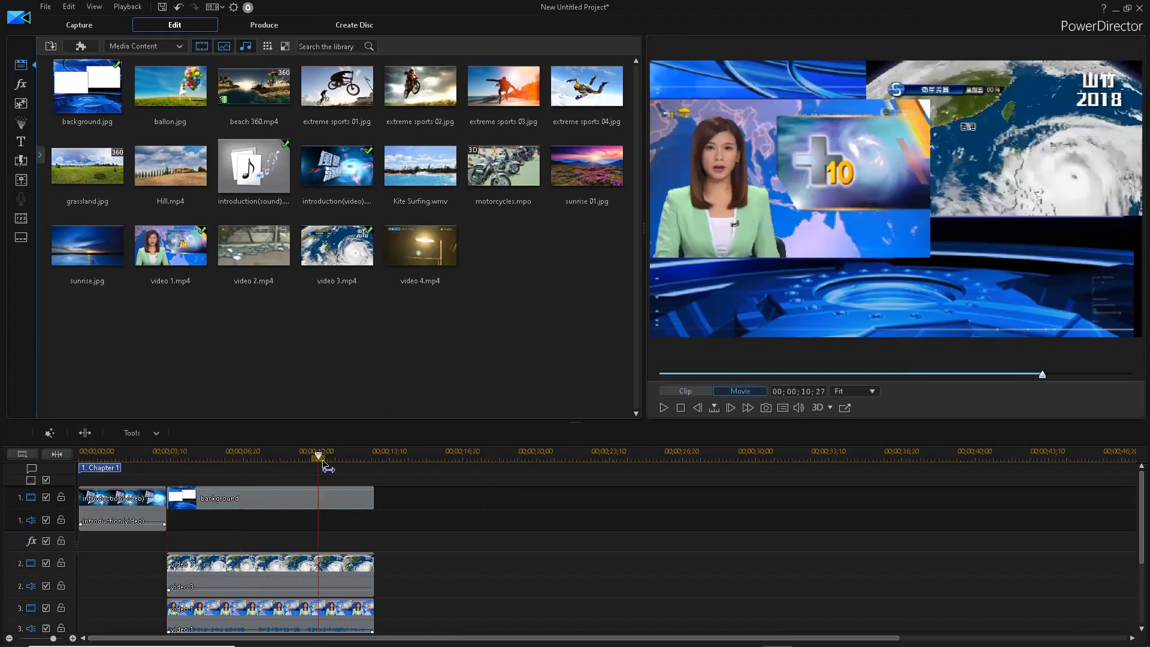
pyautogui.click(337, 498)
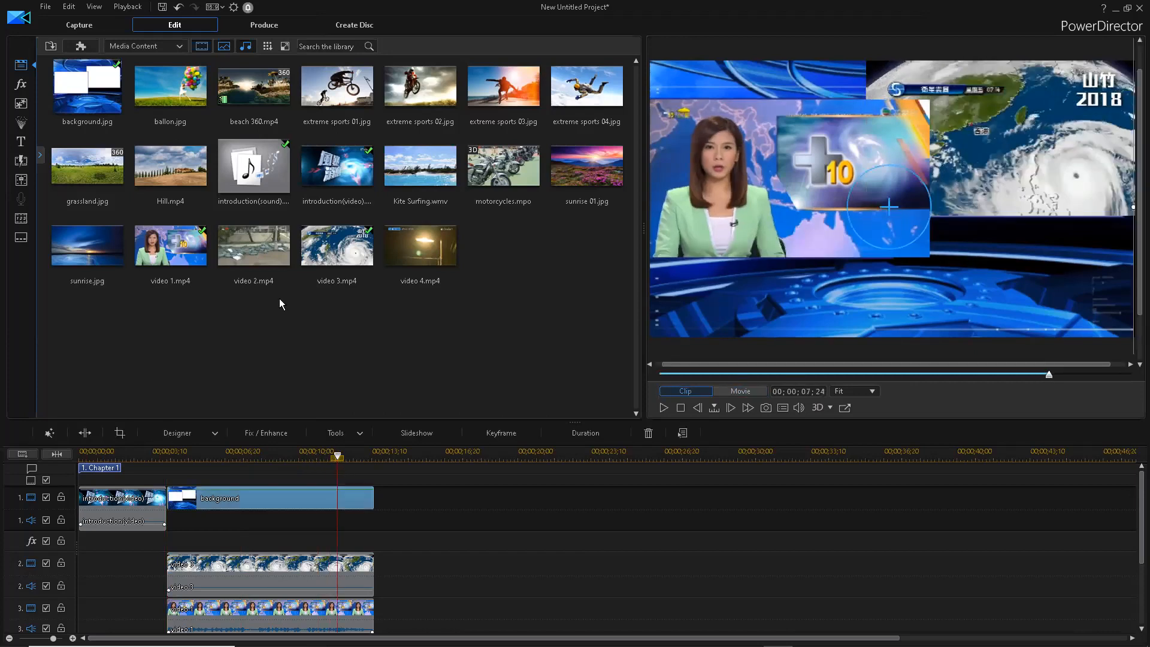
pyautogui.click(261, 260)
# - Add video 2.mp4 to track 1 after the background image and play it back
pyautogui.click(251, 257)
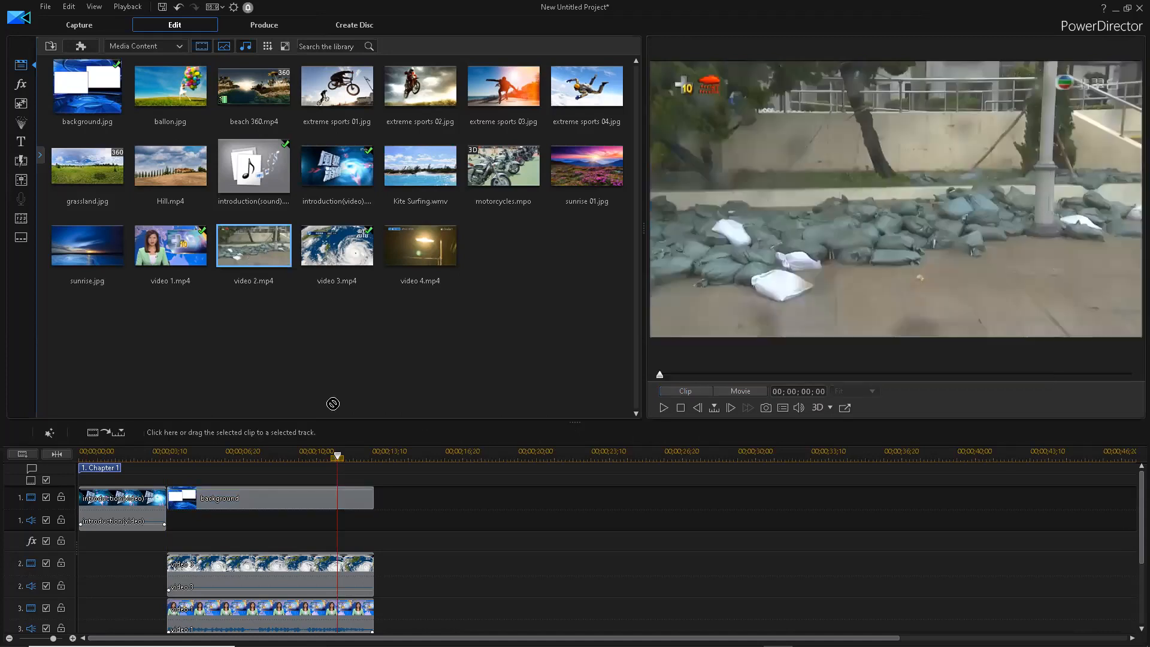
pyautogui.moveTo(386, 494); pyautogui.dragTo(476, 501)
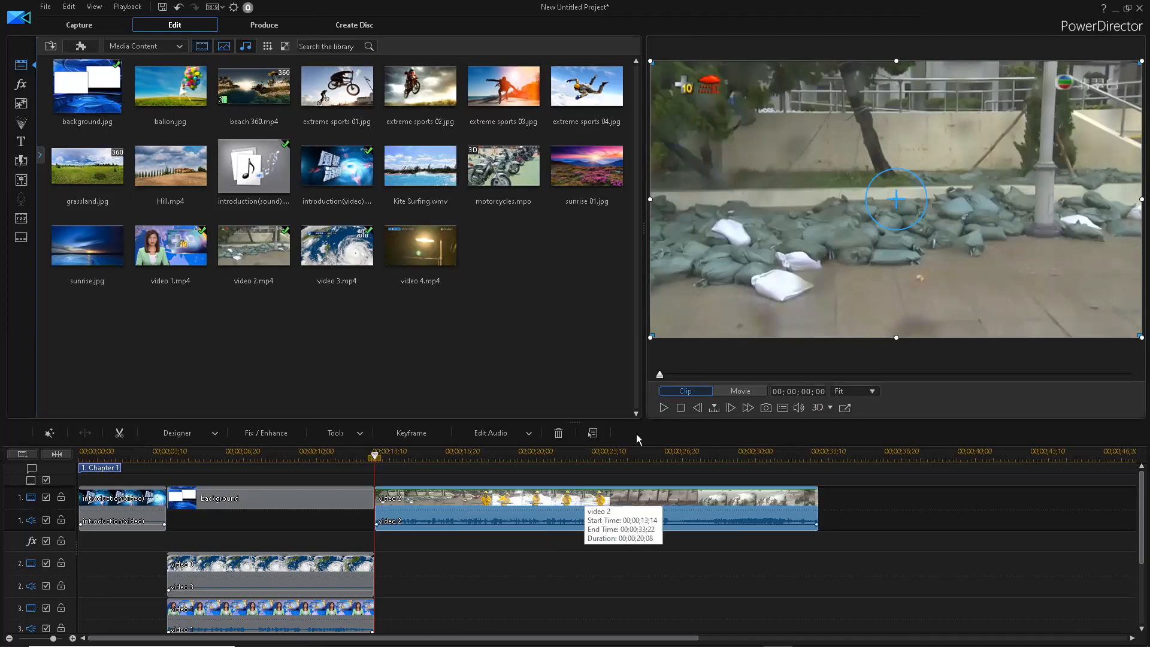
pyautogui.click(660, 411)
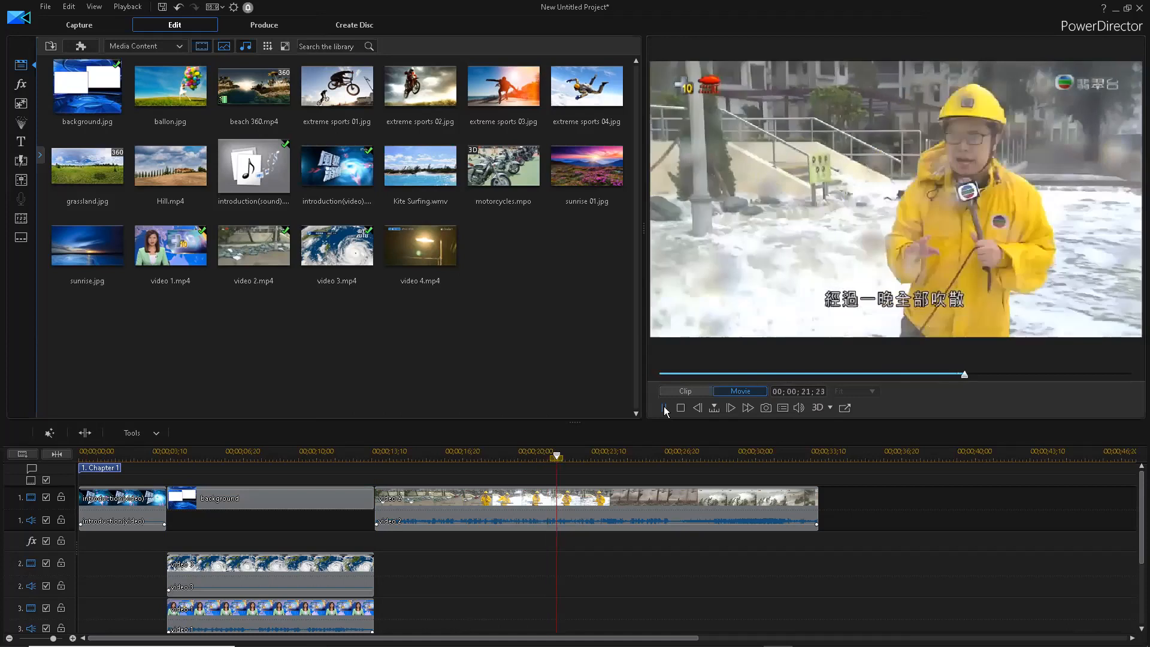
pyautogui.click(664, 408)
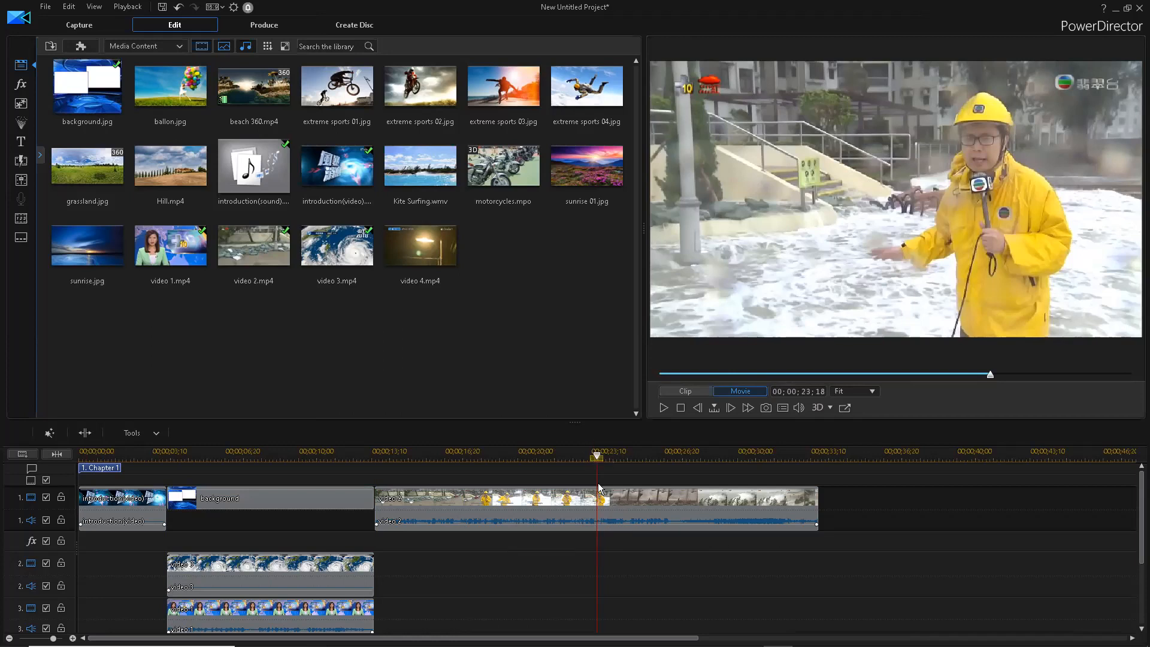
# - Split video 2 and delete the extra second copy from the main track
pyautogui.click(90, 438)
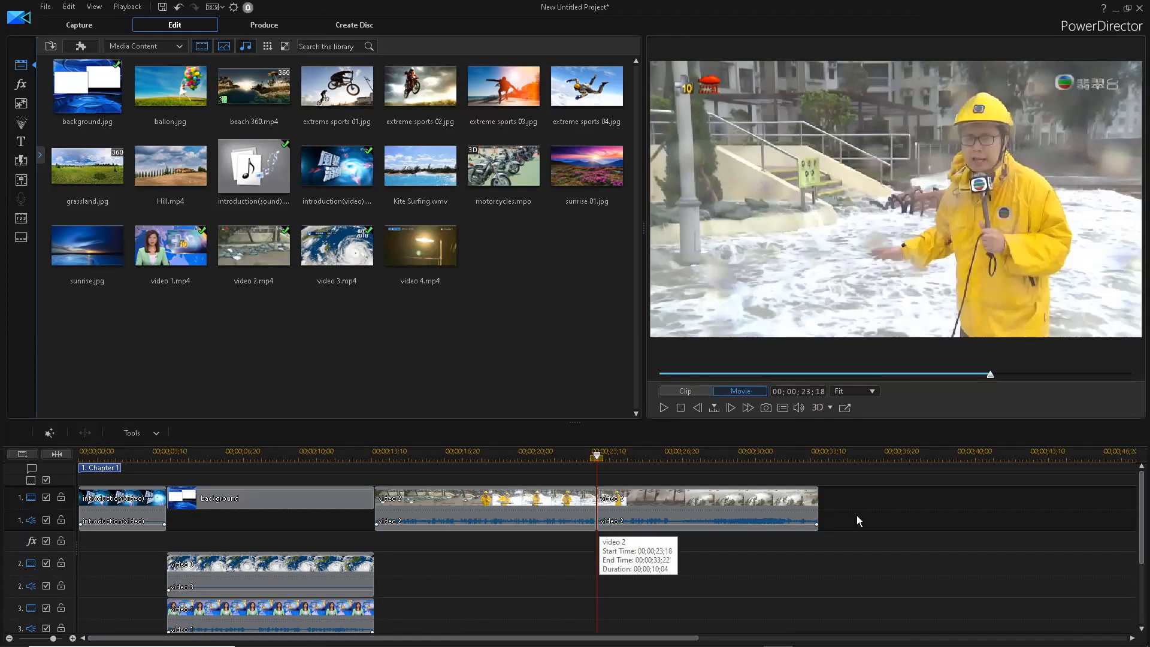
pyautogui.moveTo(600, 464); pyautogui.dragTo(571, 463)
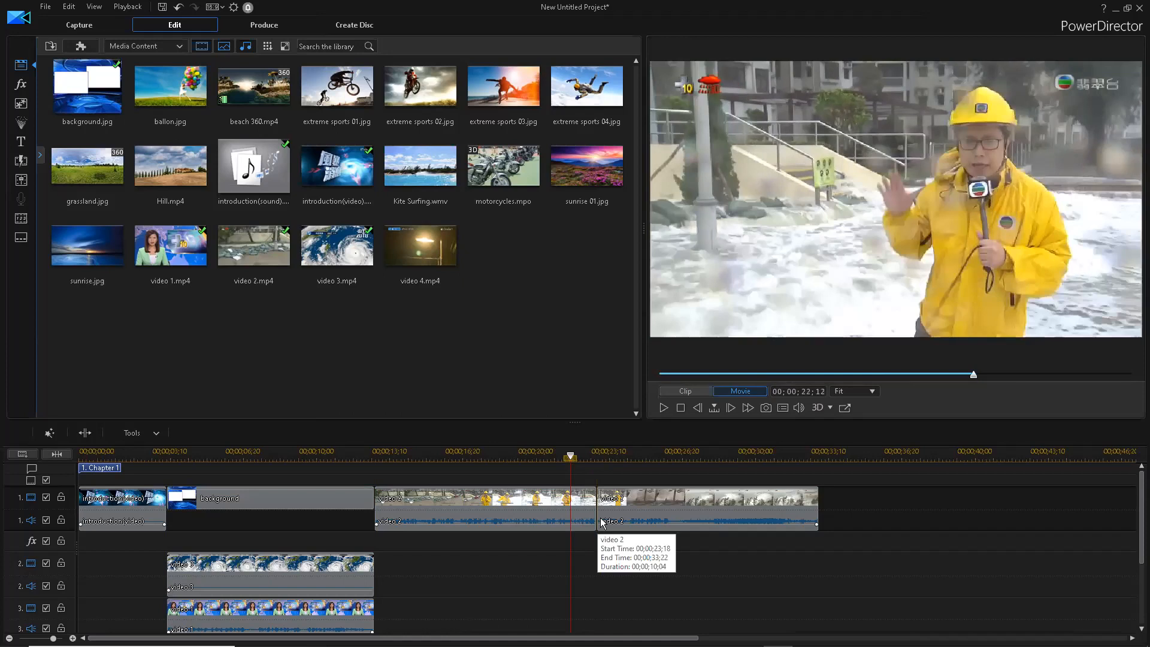
pyautogui.click(673, 505)
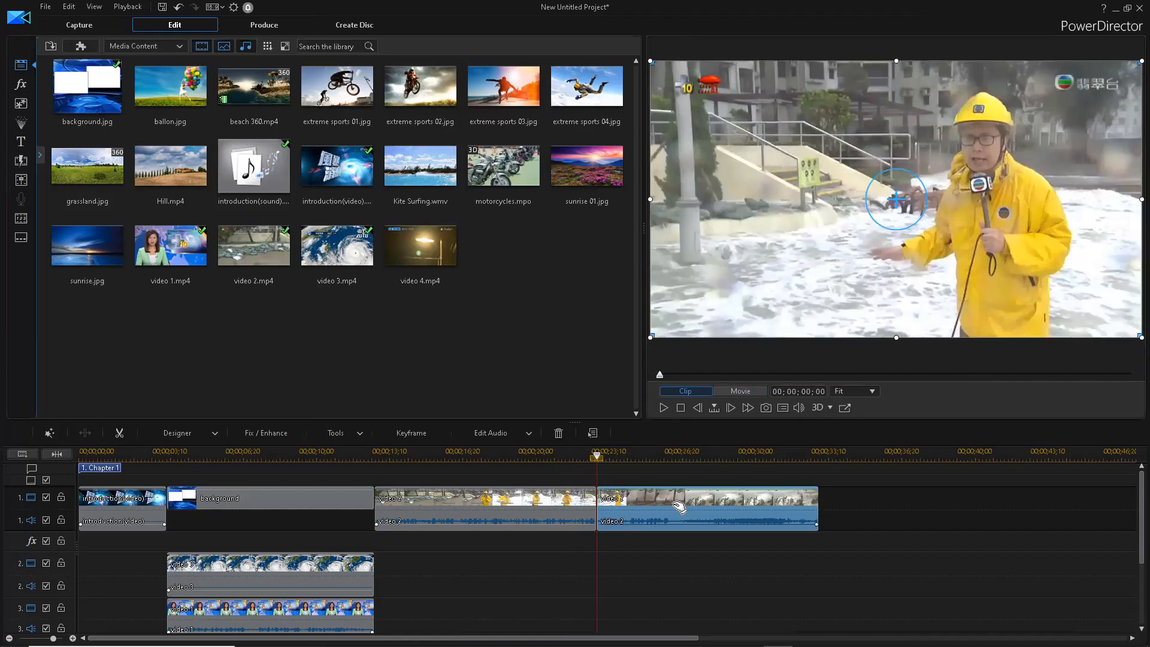
pyautogui.press('Delete')
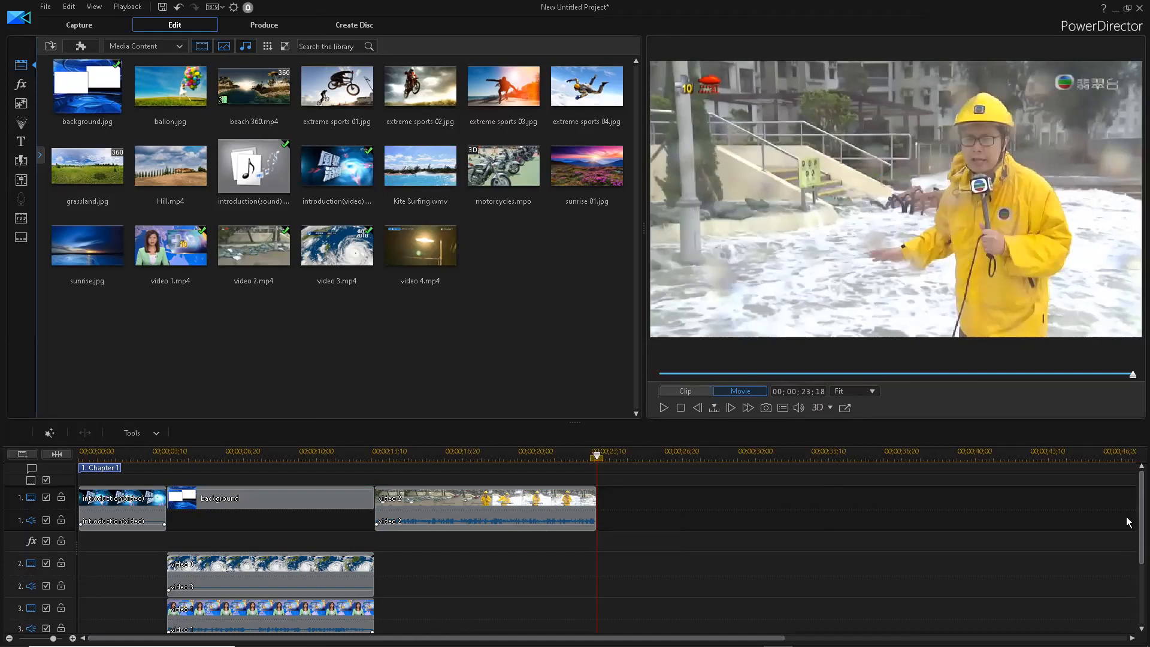
# - Scrub video 2 around 00;00;19;01 to check it and bring up its Tools list
pyautogui.click(487, 508)
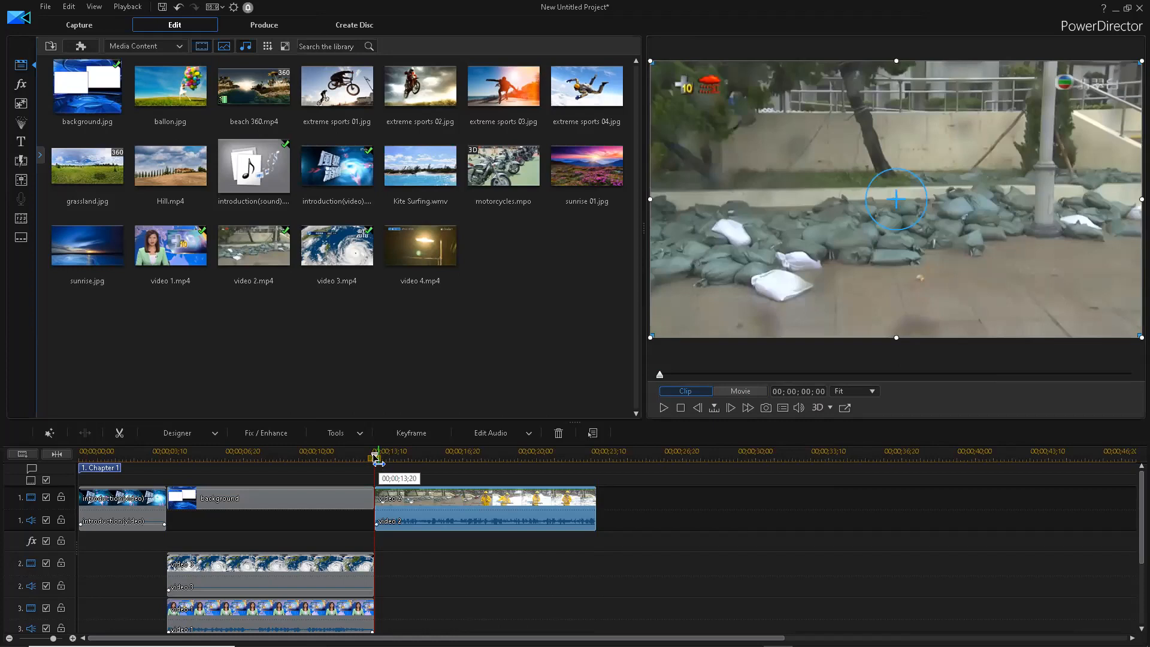
pyautogui.click(515, 460)
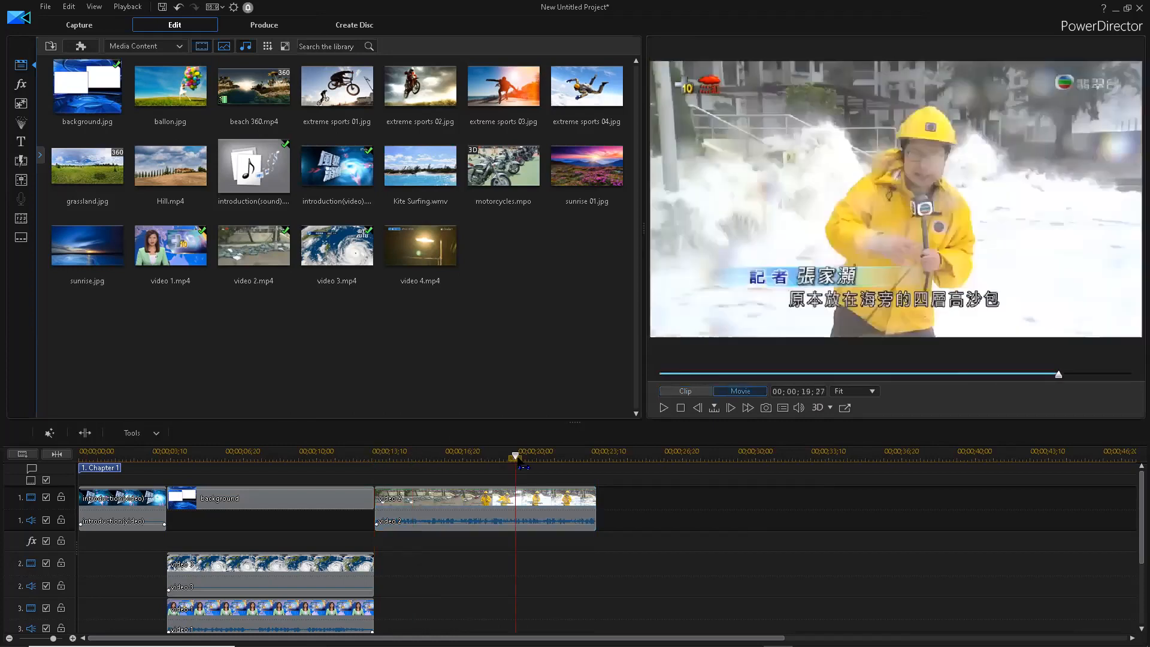
pyautogui.moveTo(520, 462); pyautogui.dragTo(492, 463)
pyautogui.moveTo(497, 468); pyautogui.dragTo(518, 468)
pyautogui.click(436, 490)
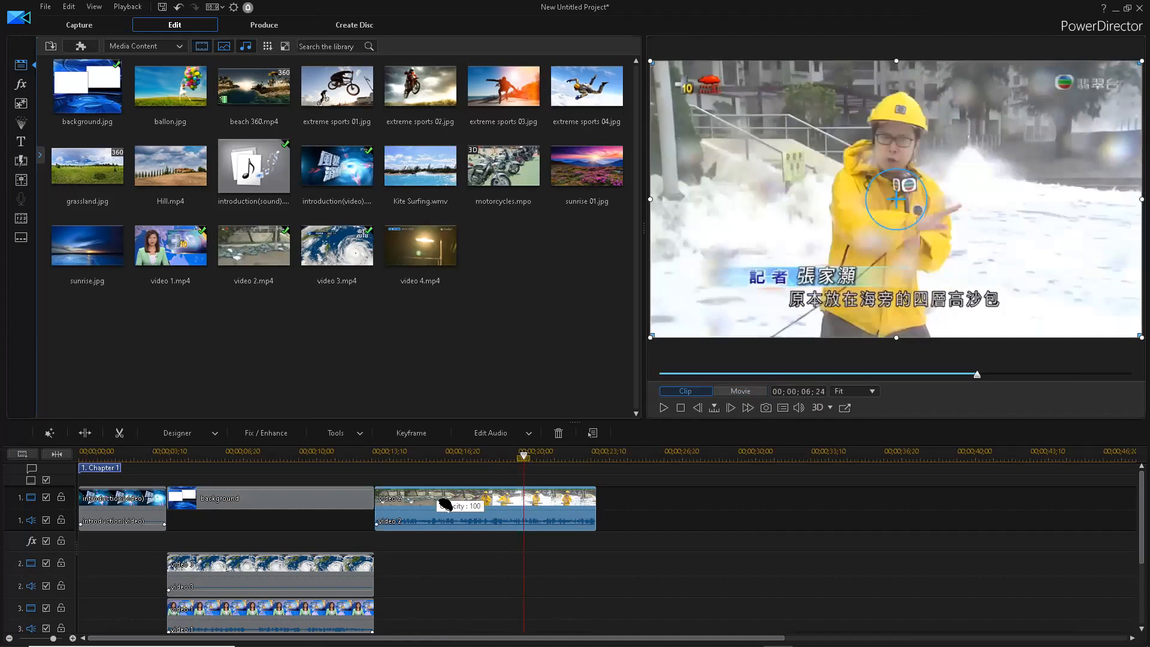
pyautogui.click(360, 438)
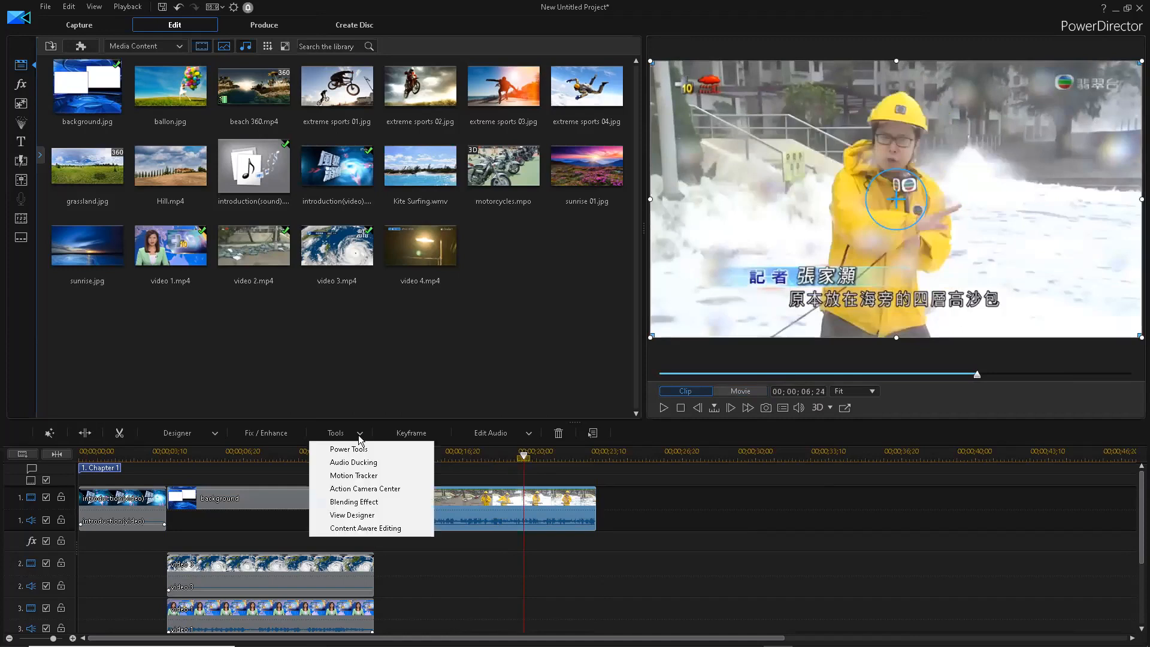
# - Open Action Camera Center for video 2 and mark a time-shift section ending near 00;00;06;06
pyautogui.click(381, 490)
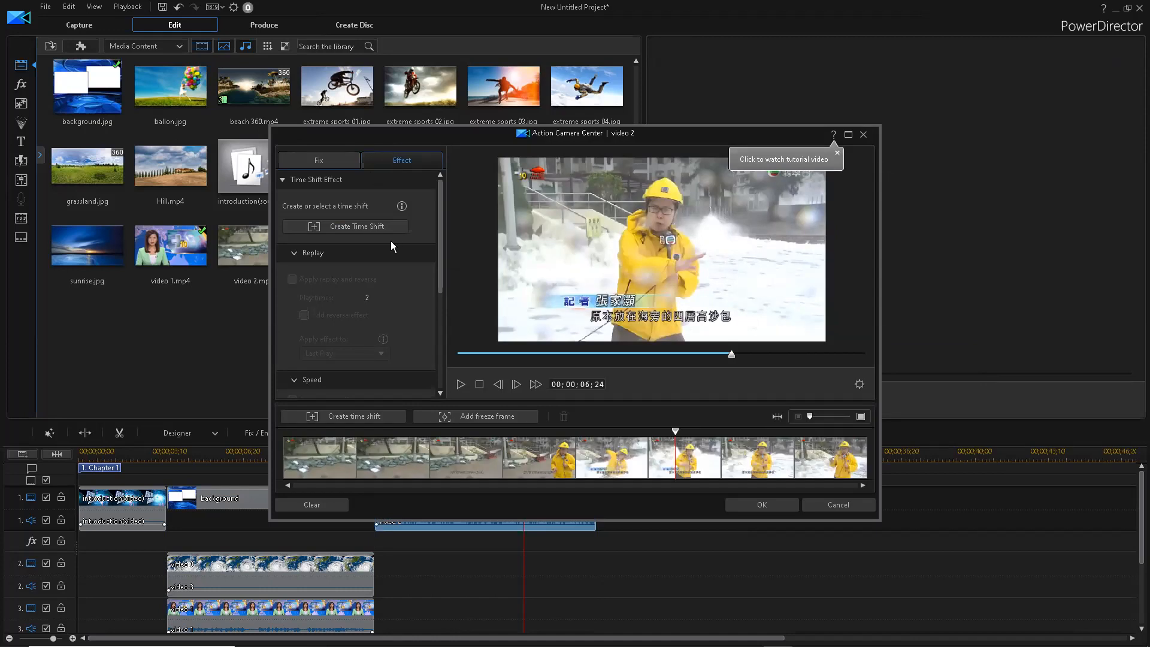
pyautogui.click(355, 226)
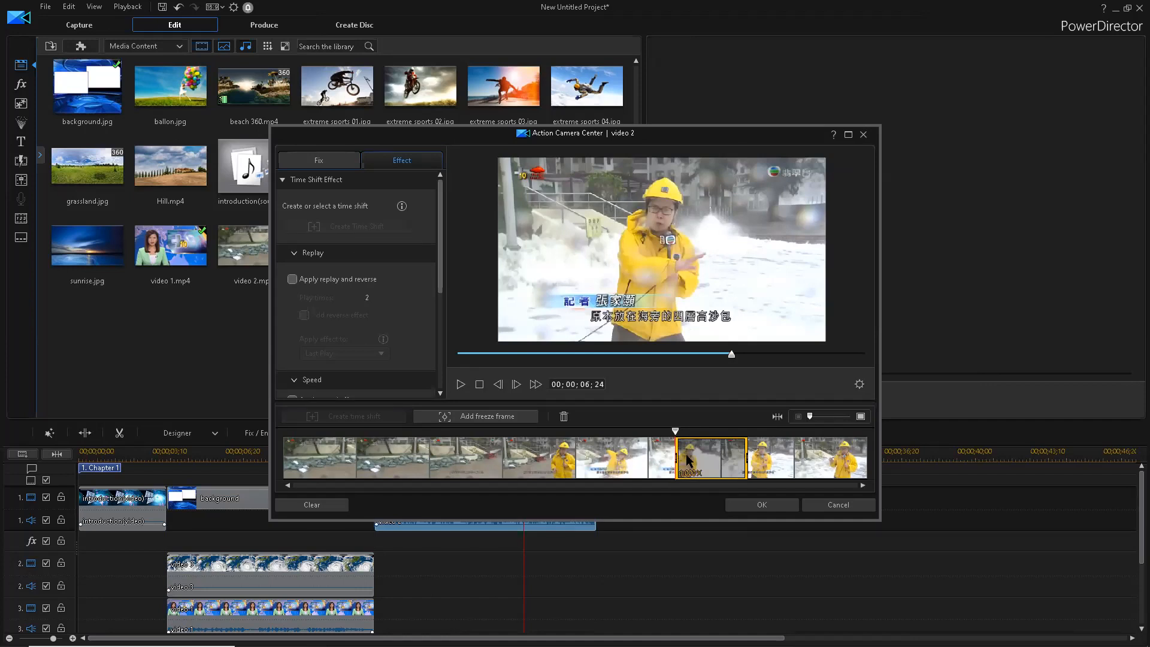
pyautogui.moveTo(677, 456); pyautogui.dragTo(550, 454)
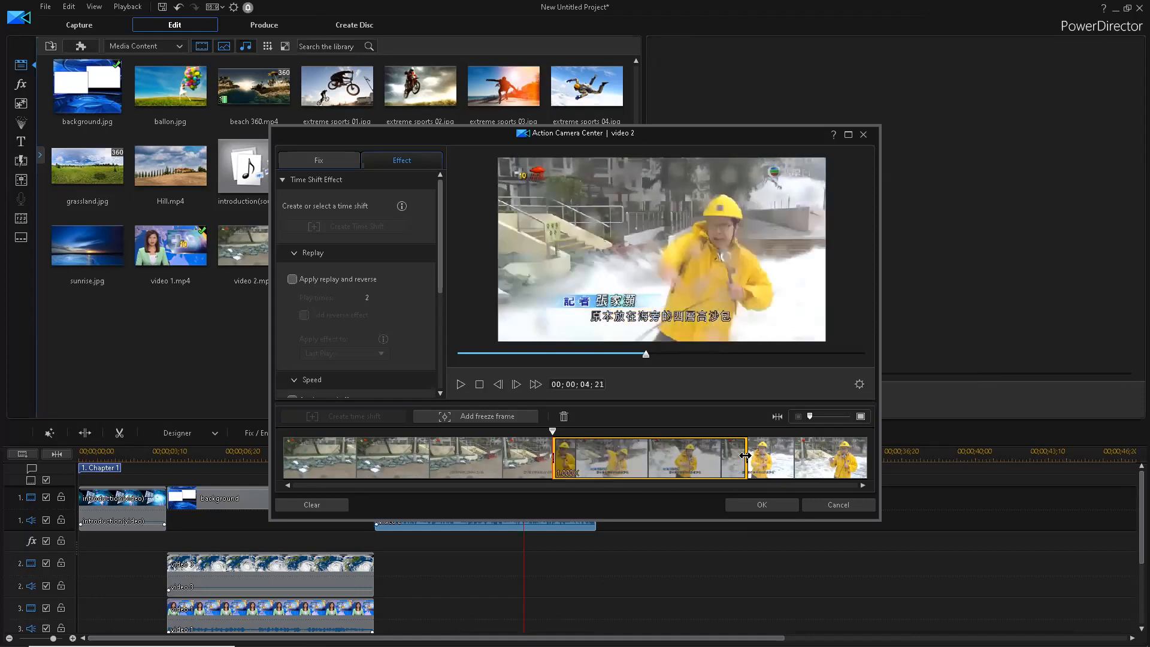
pyautogui.moveTo(712, 458); pyautogui.dragTo(695, 458)
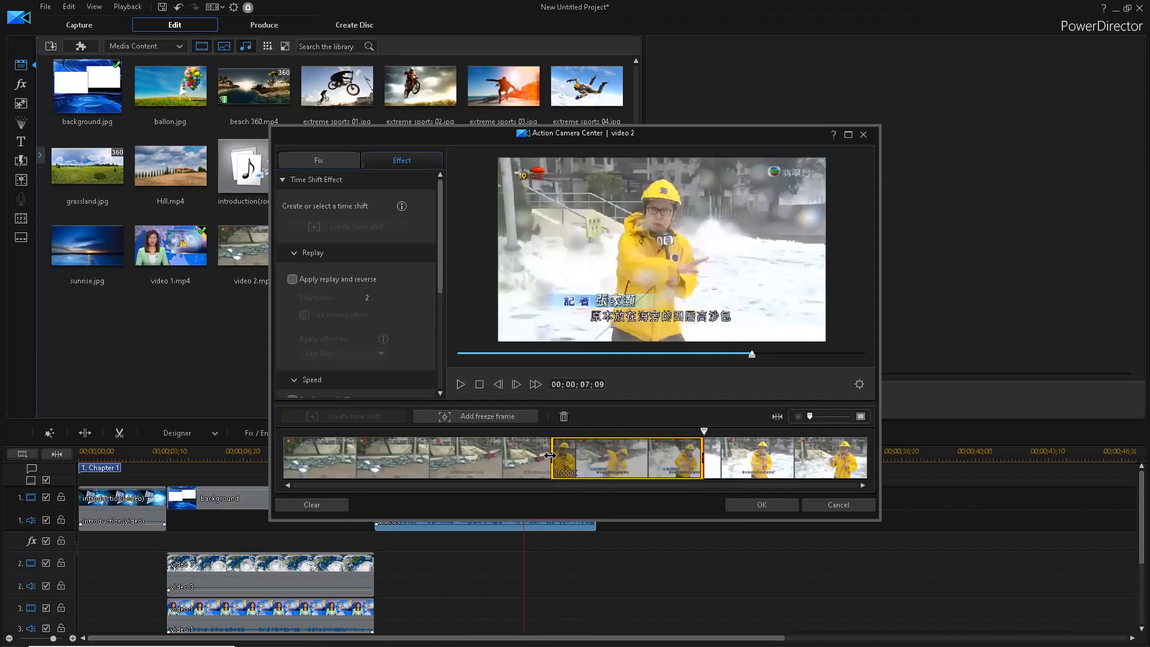
pyautogui.moveTo(549, 456)
pyautogui.mouseDown()
pyautogui.moveTo(586, 458)
pyautogui.moveTo(543, 461)
pyautogui.mouseUp()
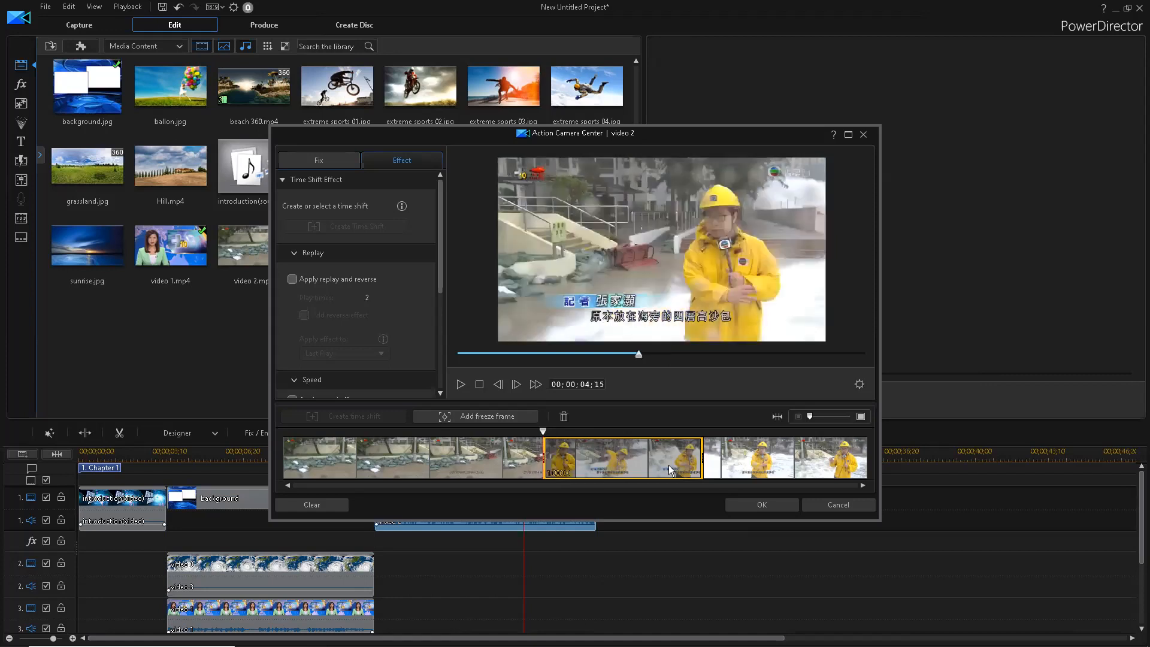
pyautogui.moveTo(701, 458); pyautogui.dragTo(641, 468)
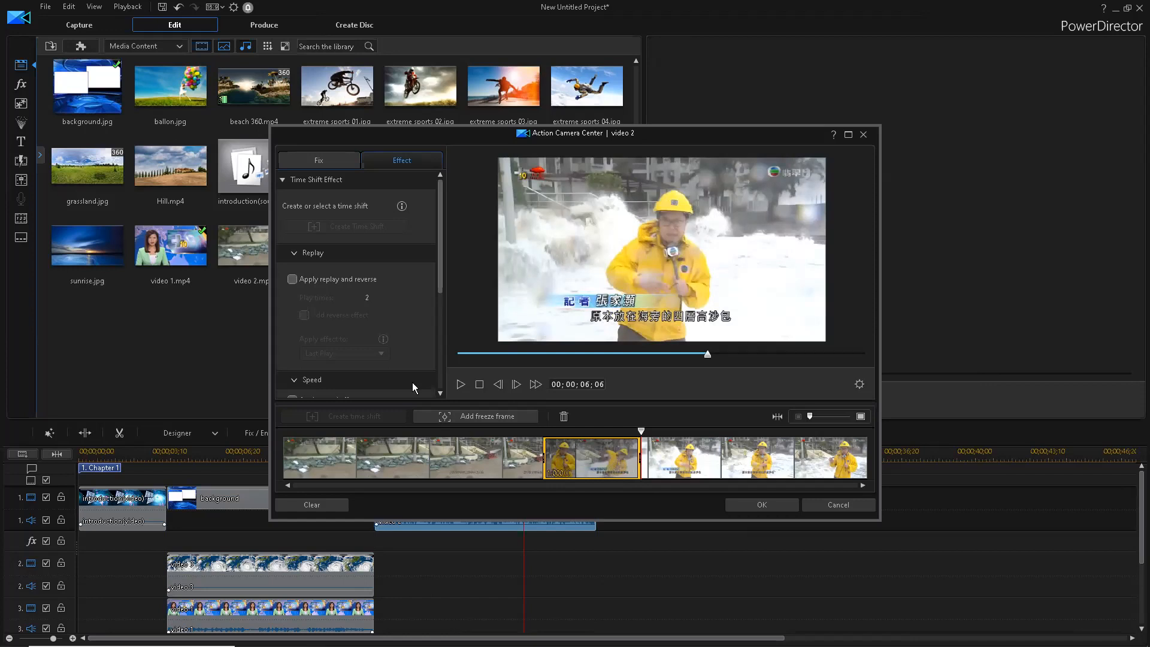
# - Enable replay and a 0.500 speed effect on video 2's marked section and apply it
pyautogui.click(293, 280)
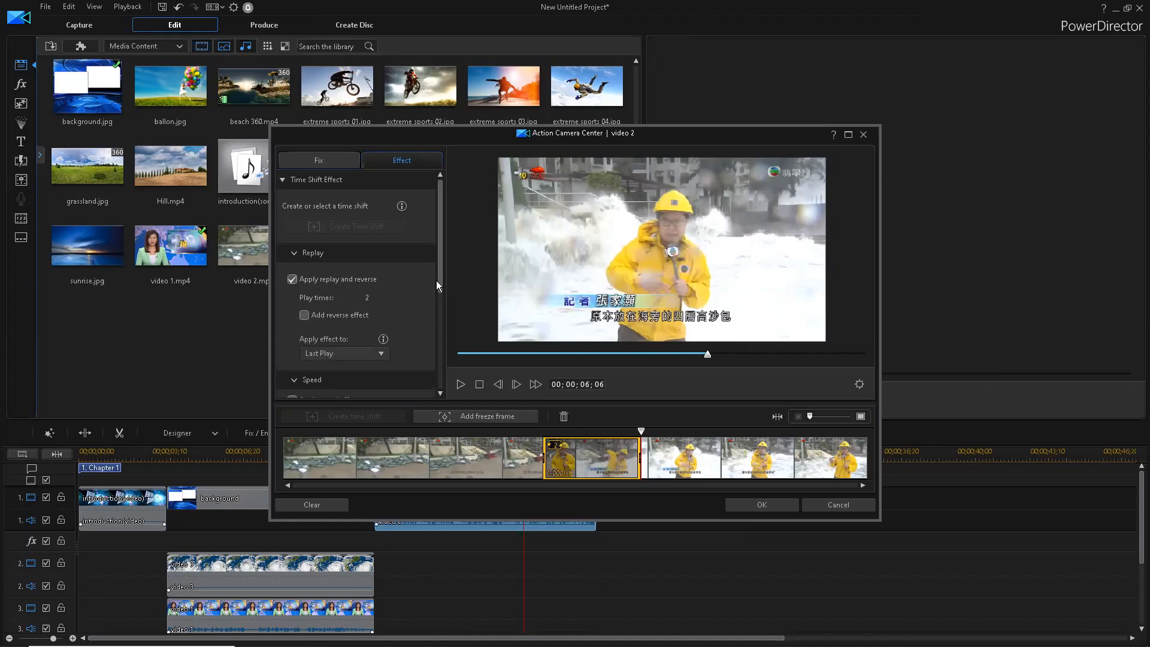
pyautogui.scroll(-1, 439, 306)
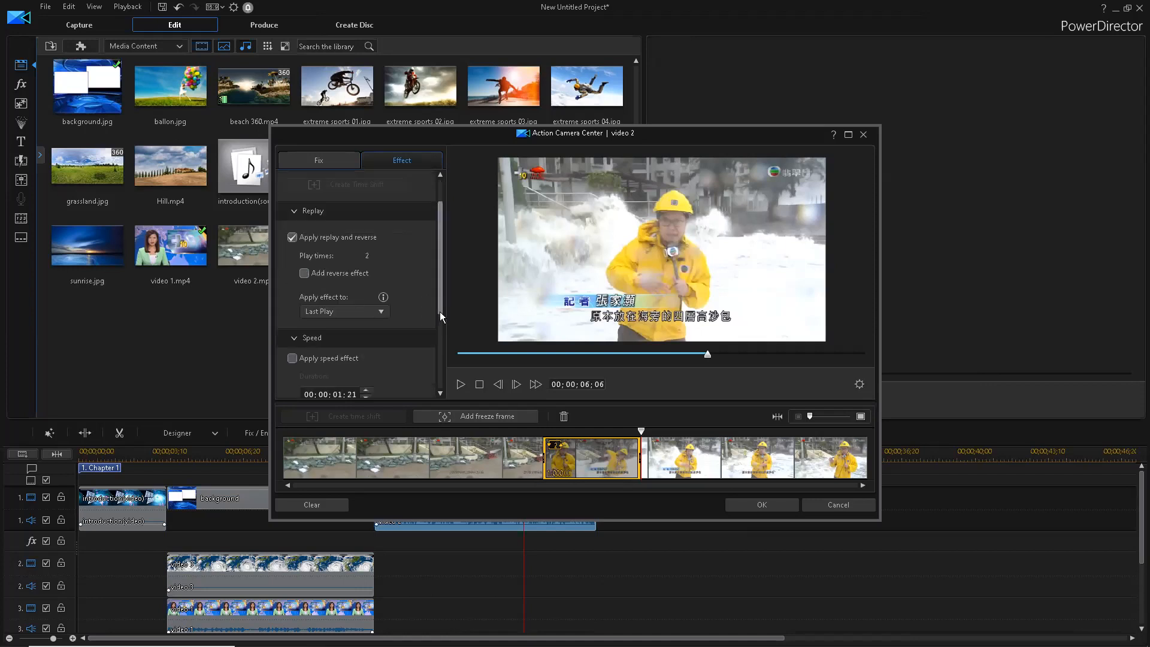
pyautogui.scroll(-1, 440, 312)
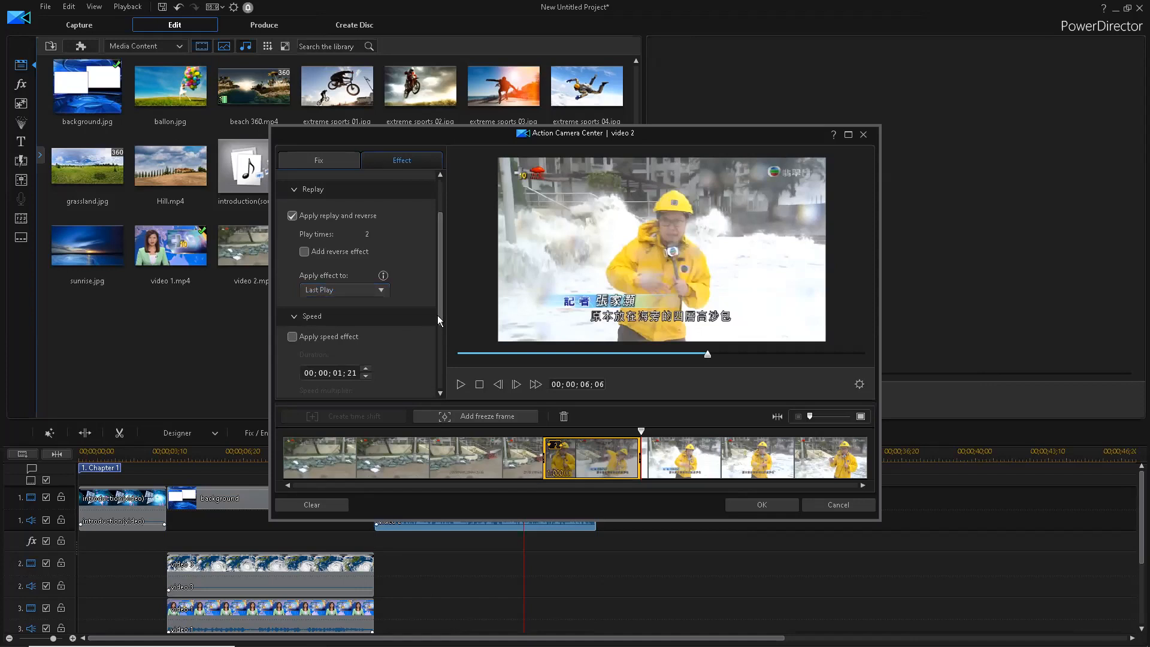
pyautogui.scroll(-3, 421, 353)
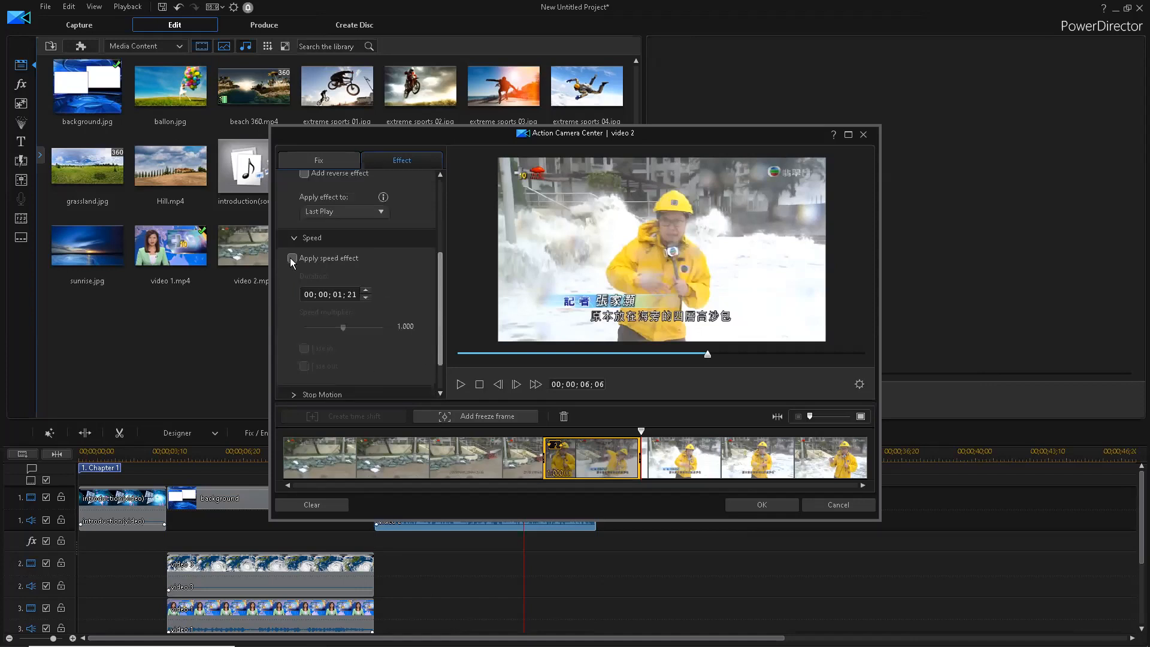
pyautogui.click(293, 258)
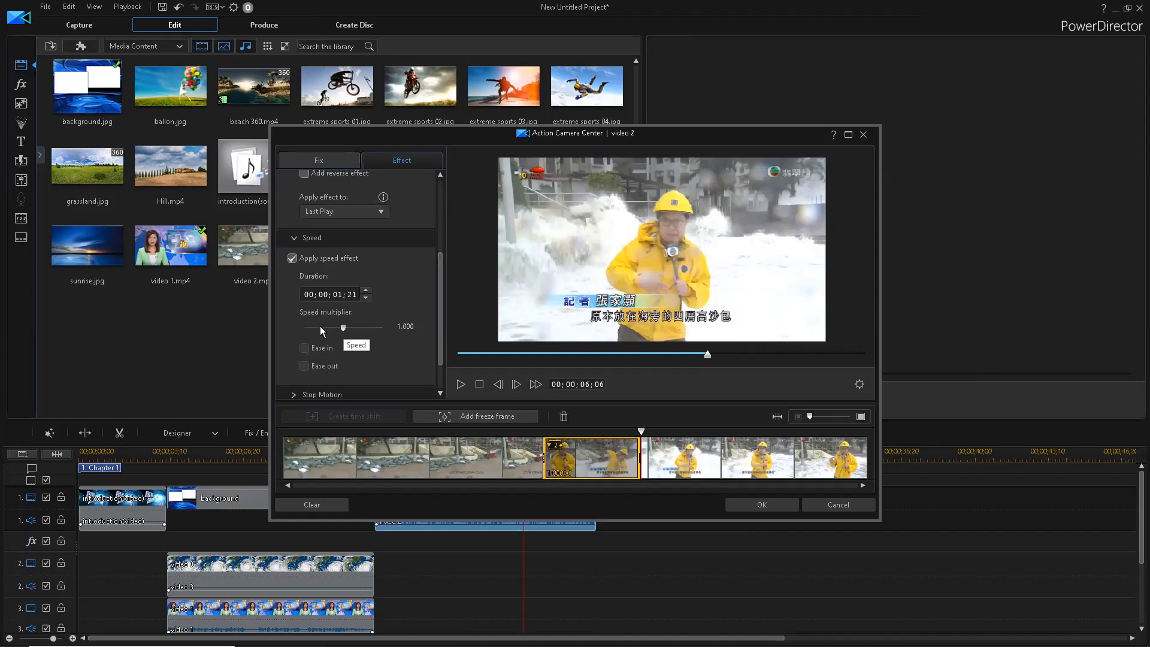
pyautogui.click(320, 327)
pyautogui.moveTo(323, 327); pyautogui.dragTo(324, 328)
pyautogui.scroll(-1, 419, 332)
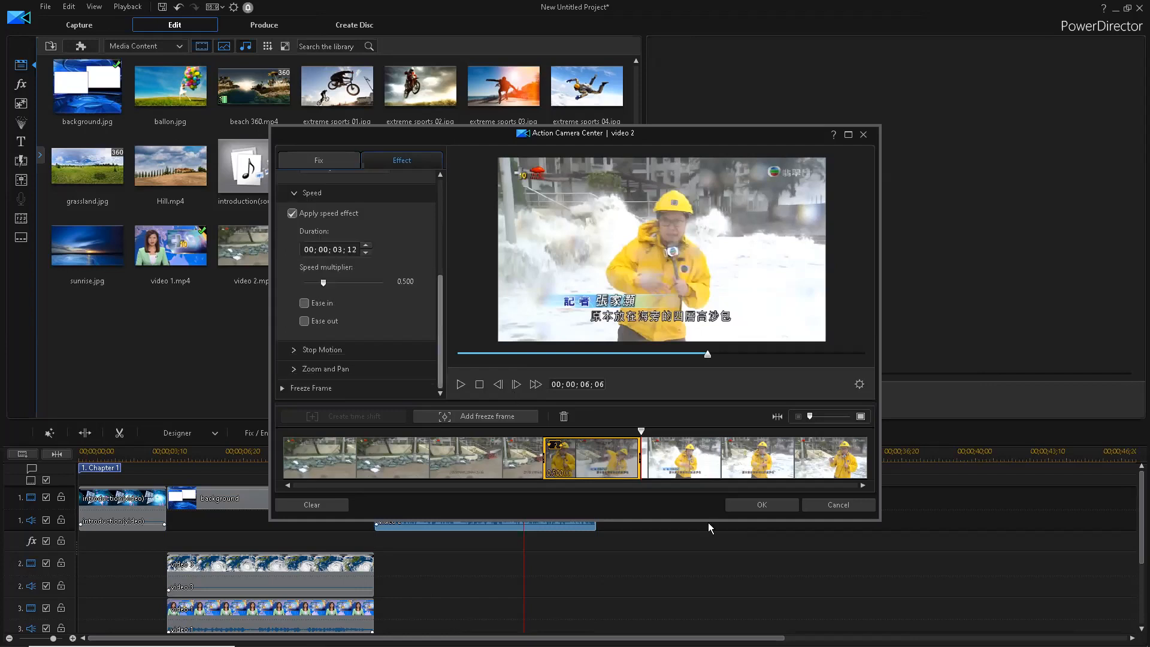
pyautogui.scroll(1, 709, 526)
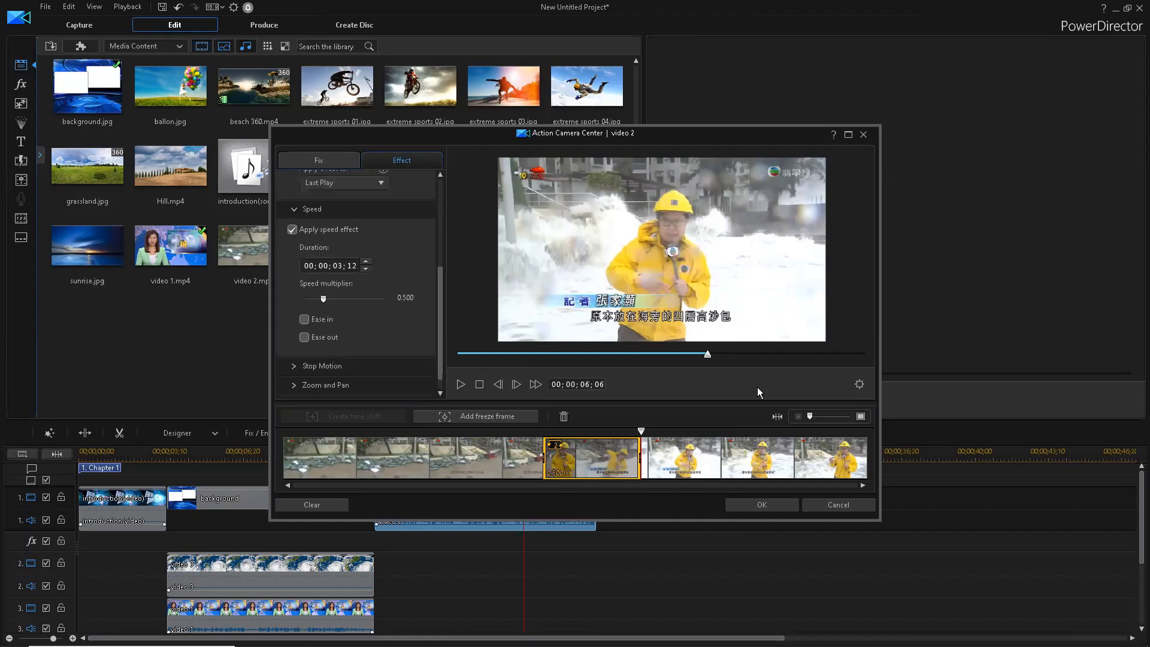
pyautogui.click(738, 503)
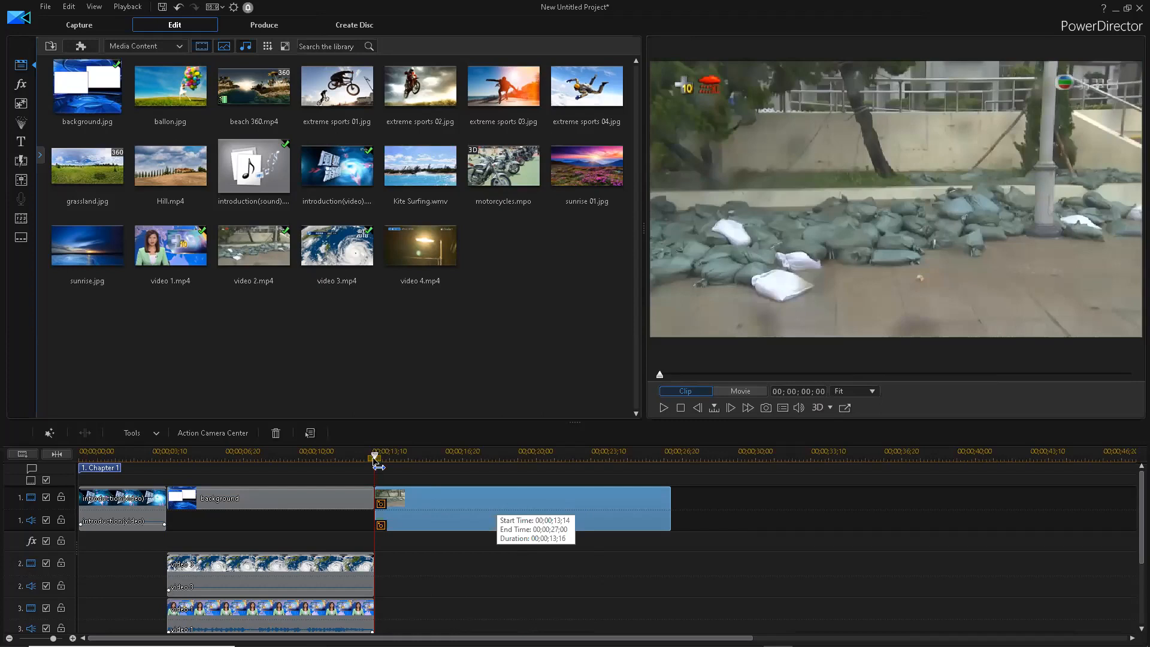
pyautogui.moveTo(375, 457); pyautogui.dragTo(382, 457)
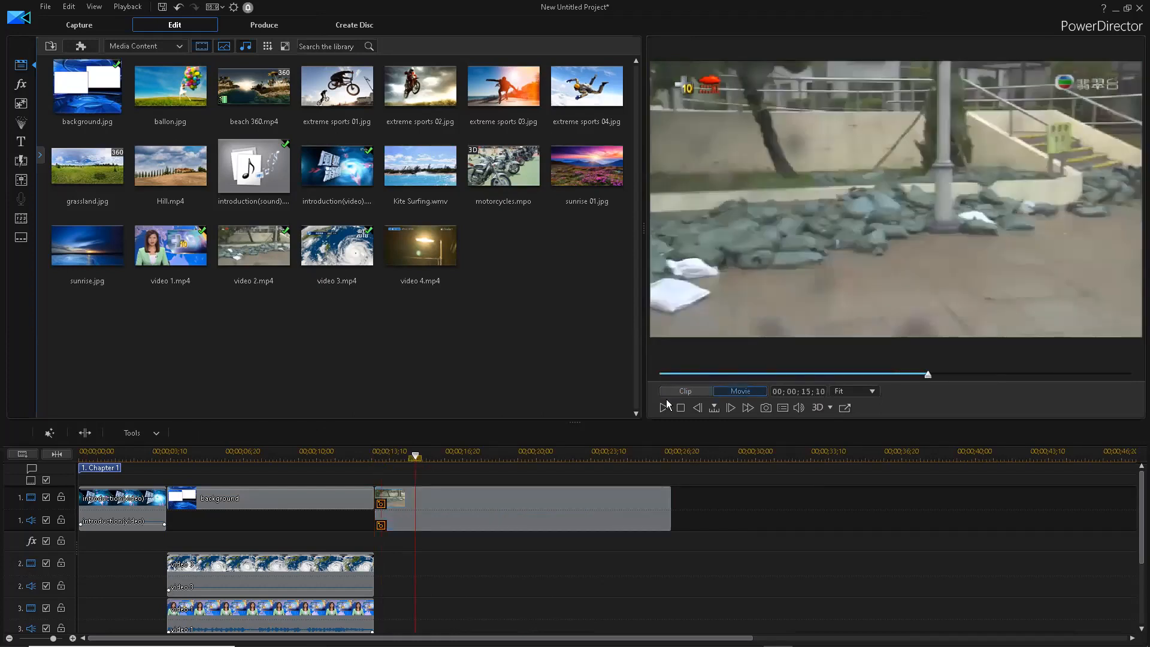
pyautogui.click(663, 407)
pyautogui.click(662, 408)
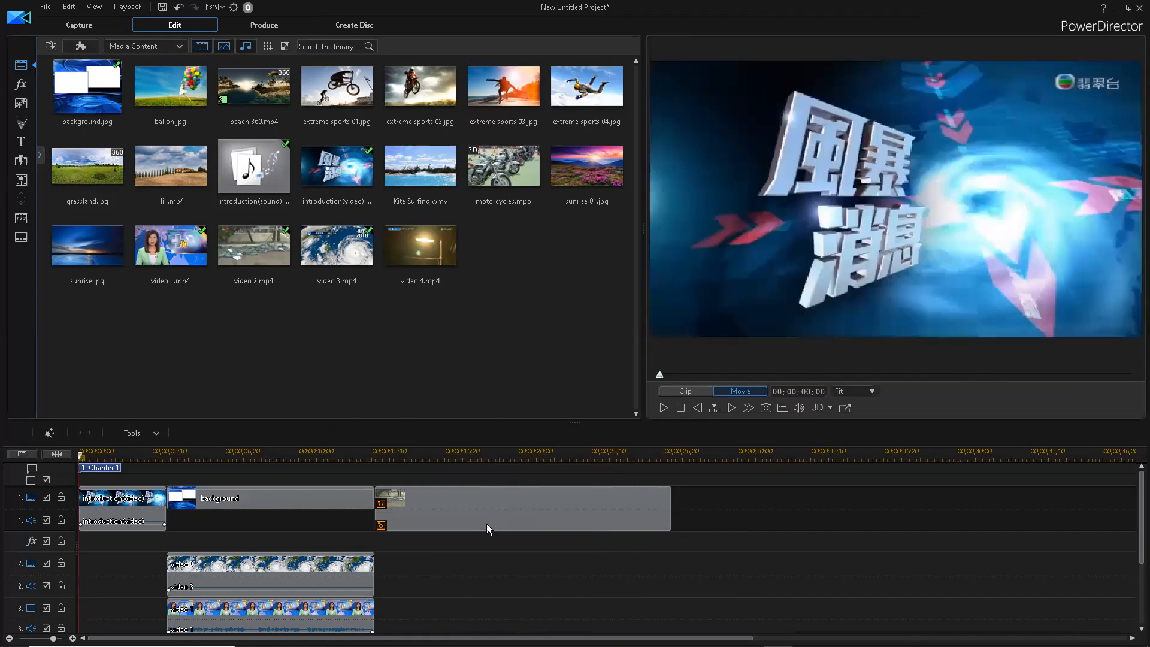
pyautogui.click(566, 457)
pyautogui.click(655, 458)
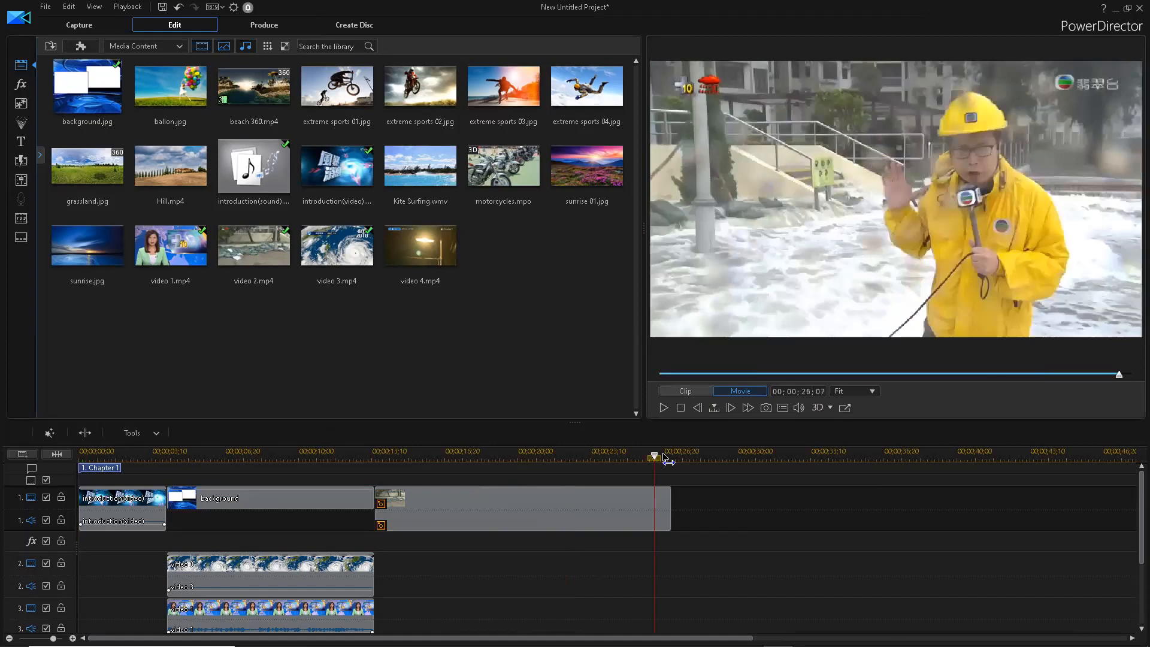
pyautogui.click(663, 459)
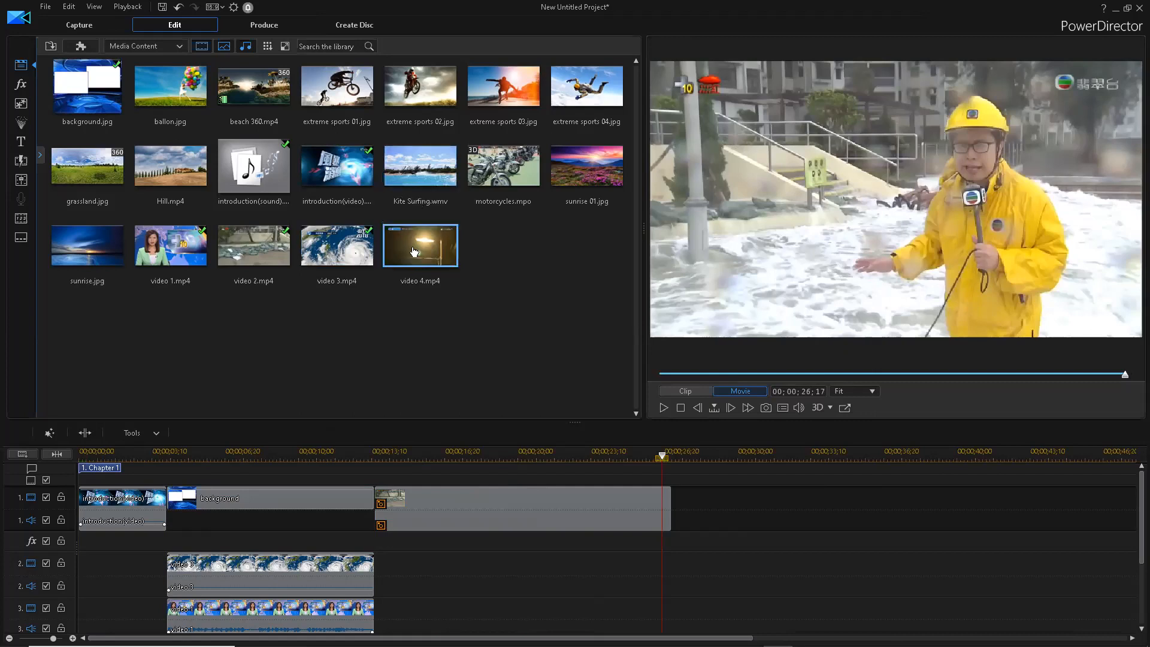
# - Place video 4.mp4 right after video 2 on track 1 and play the project back
pyautogui.moveTo(414, 251); pyautogui.dragTo(718, 489)
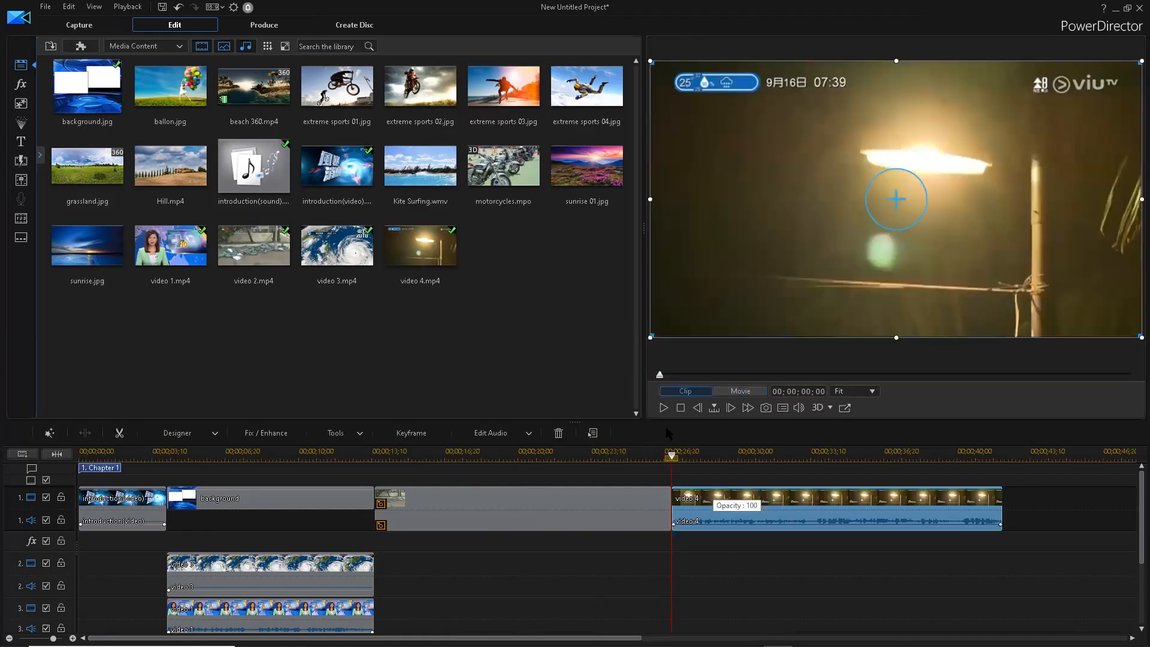
pyautogui.click(650, 624)
pyautogui.press('space')
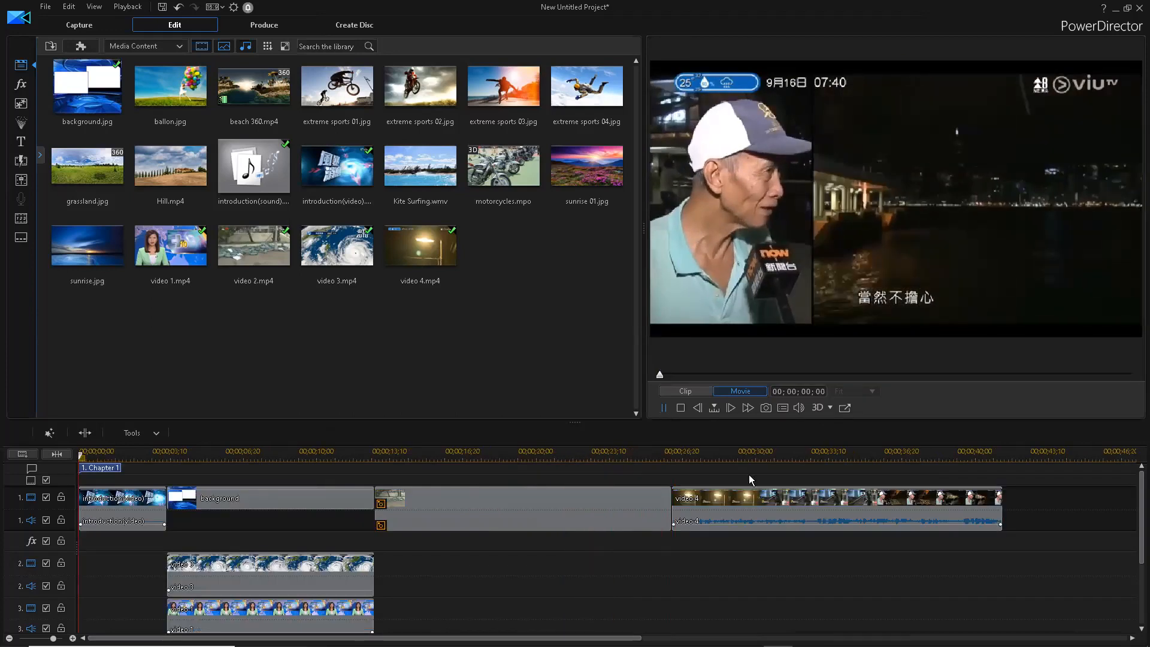
pyautogui.moveTo(637, 638); pyautogui.dragTo(863, 628)
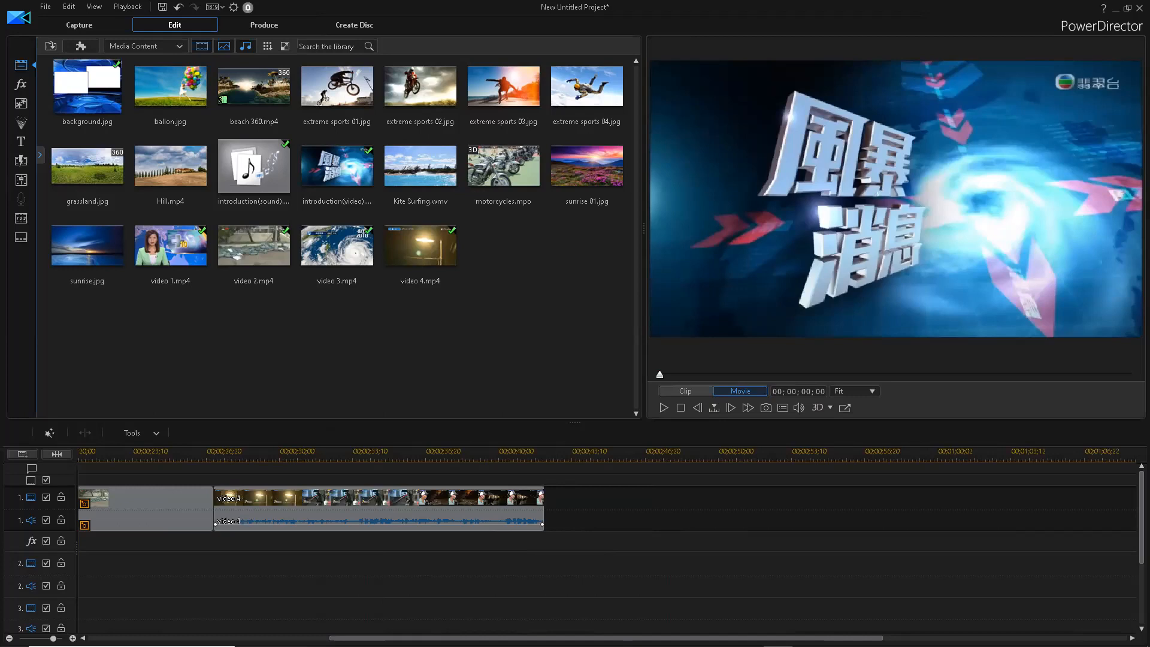
# - Play the video 4 clip and pause at 00;00;35;25
pyautogui.moveTo(606, 638); pyautogui.dragTo(464, 638)
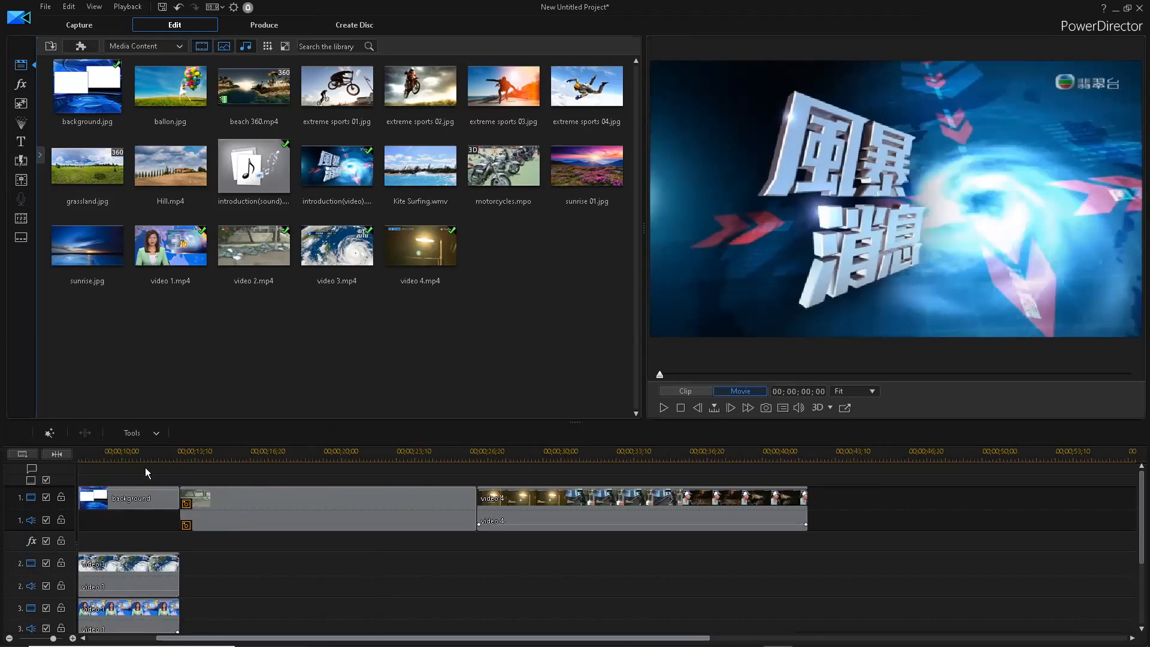
pyautogui.scroll(3, 145, 467)
pyautogui.moveTo(80, 457); pyautogui.dragTo(671, 471)
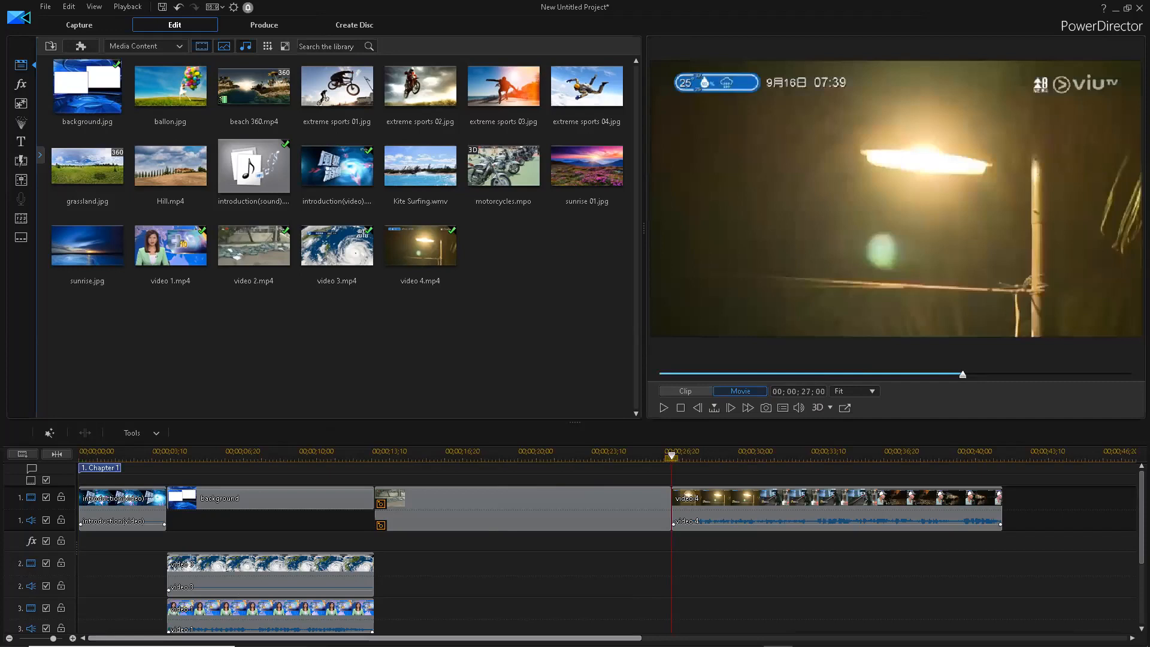
pyautogui.moveTo(618, 639); pyautogui.dragTo(844, 625)
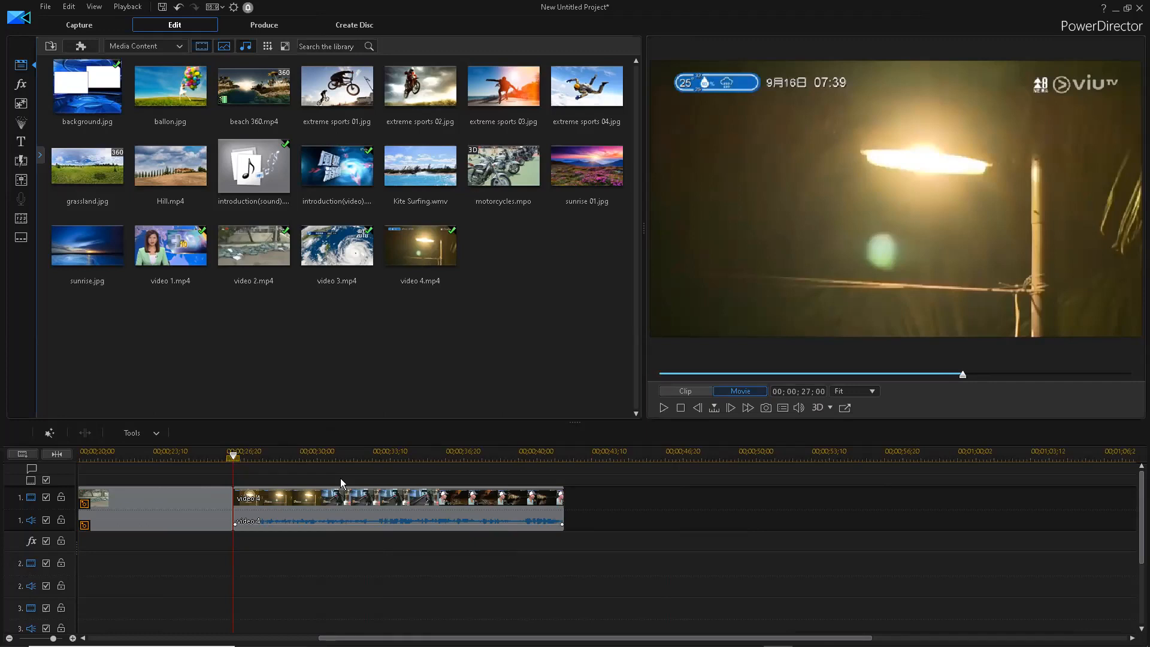
pyautogui.click(661, 407)
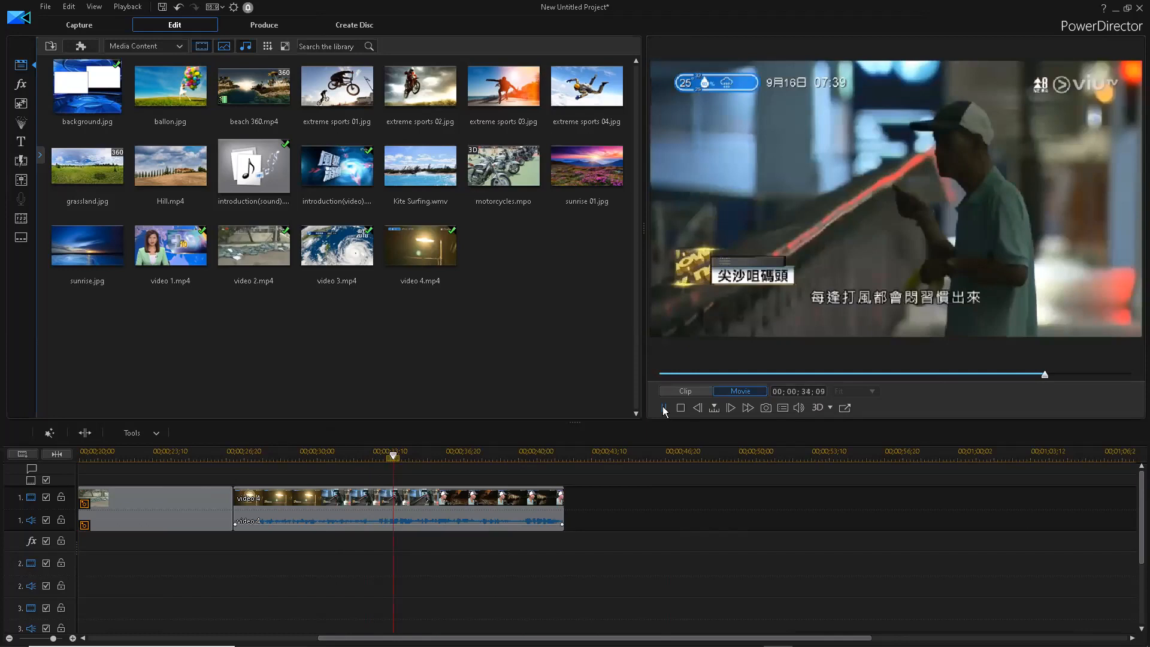
pyautogui.click(663, 408)
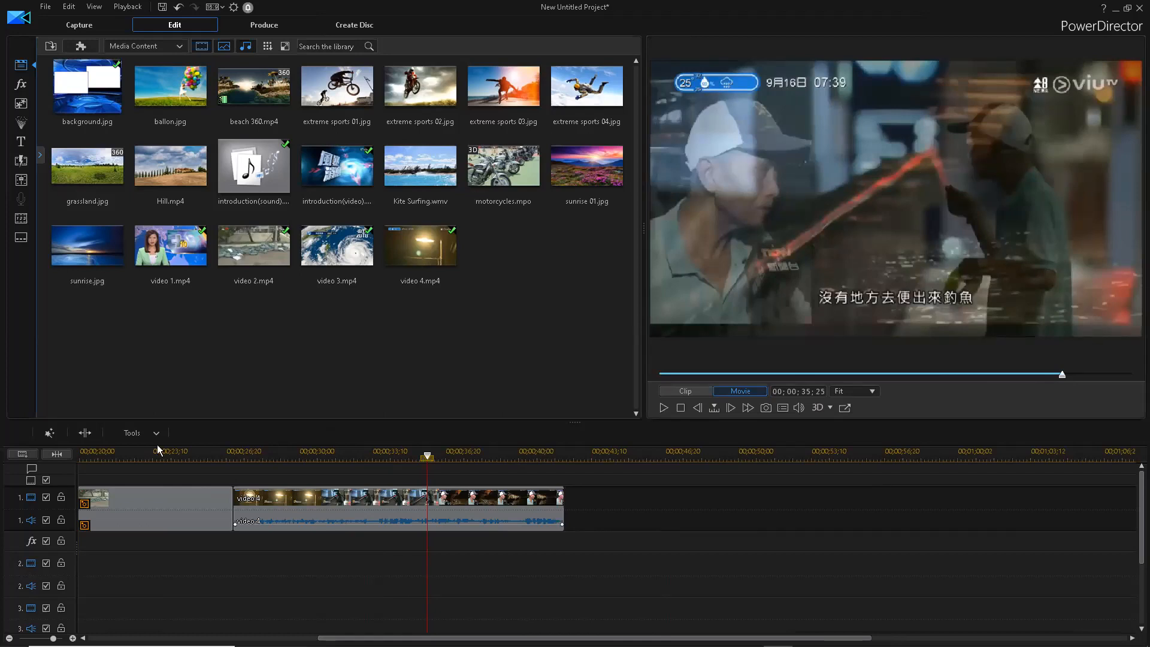
# - Split video 4 at that point and select its first 08:25 part
pyautogui.click(90, 433)
pyautogui.click(360, 502)
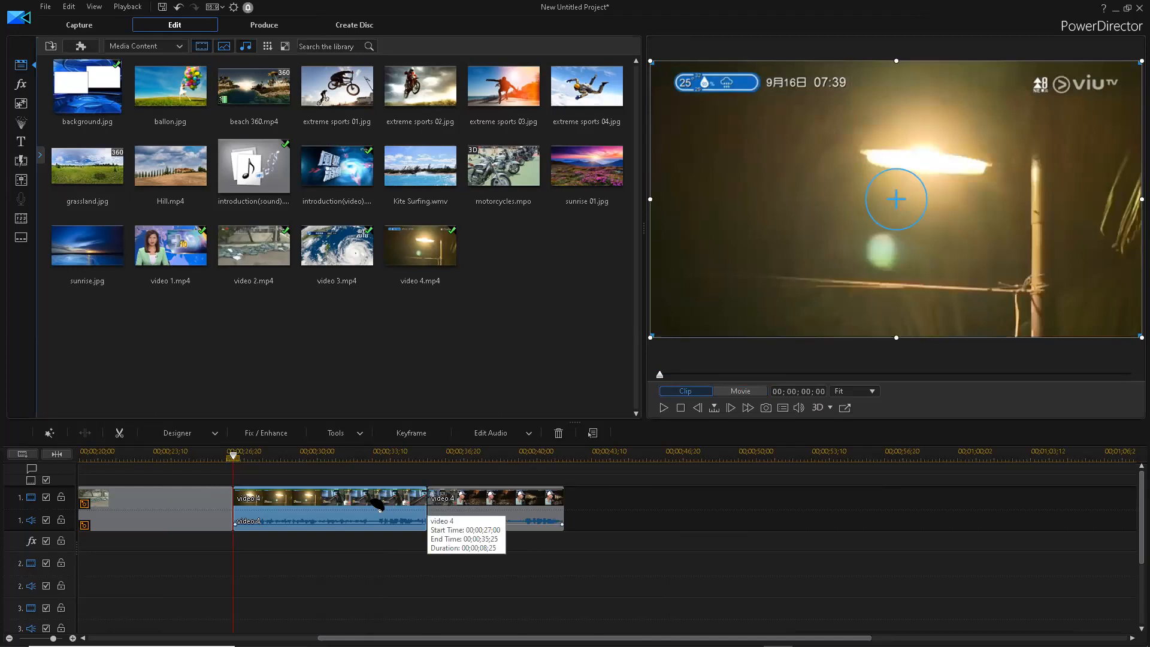
pyautogui.click(347, 438)
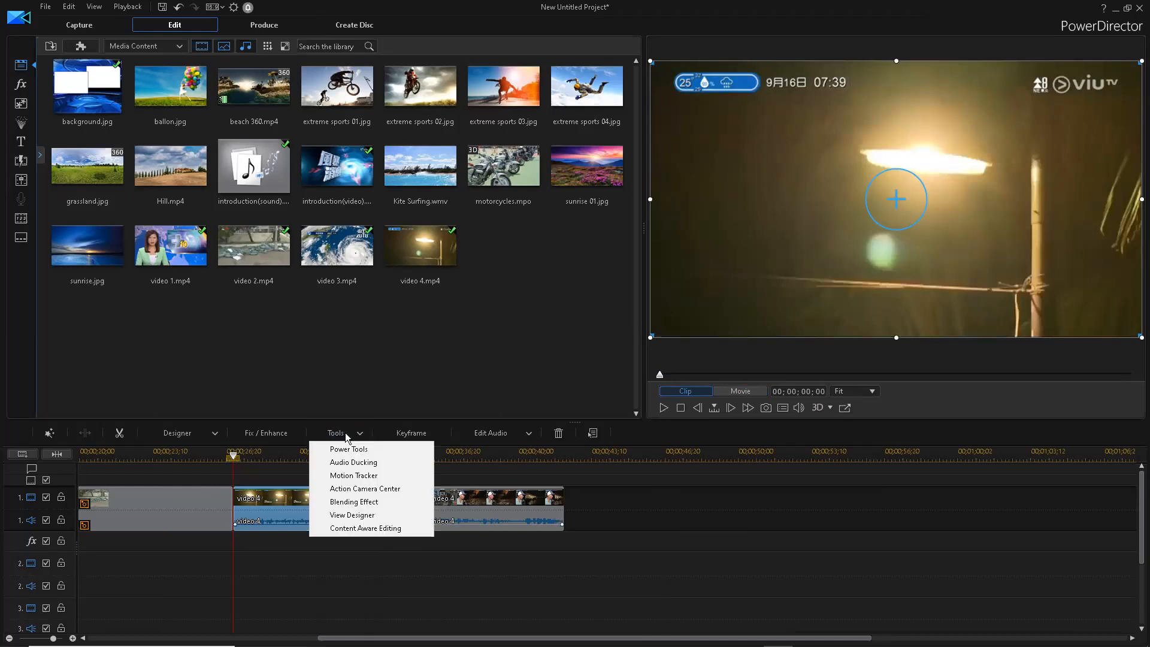
# - Run Motion Tracker on video 4's first part and add a tracker box over the man's head
pyautogui.click(346, 478)
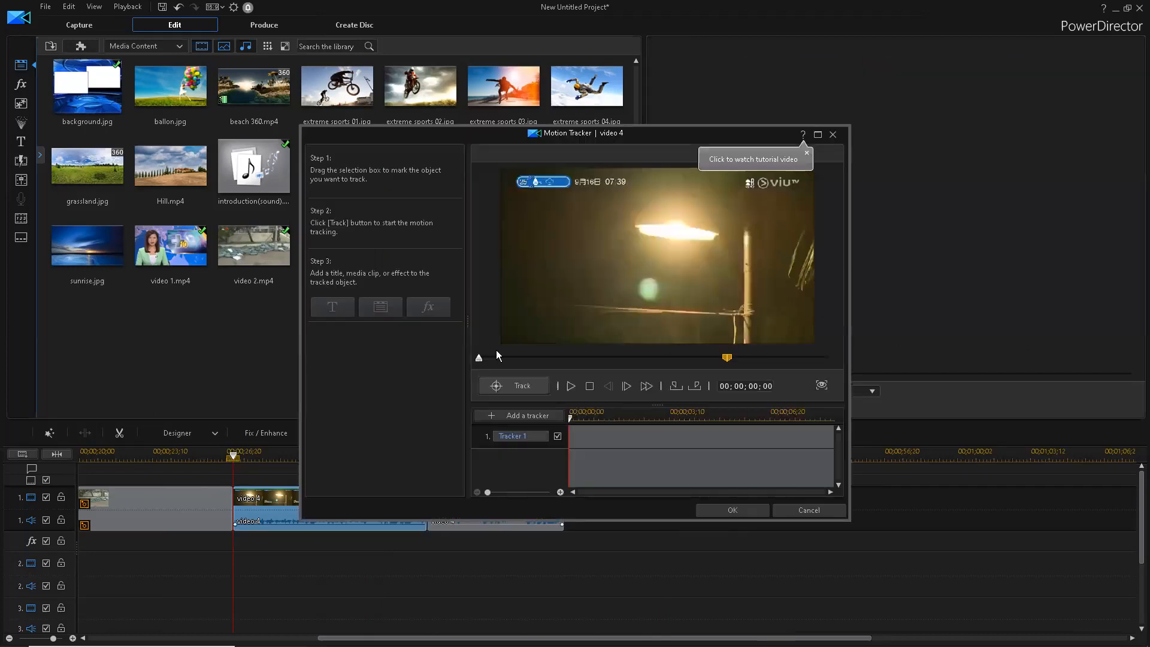
pyautogui.click(573, 416)
pyautogui.moveTo(595, 427); pyautogui.dragTo(671, 429)
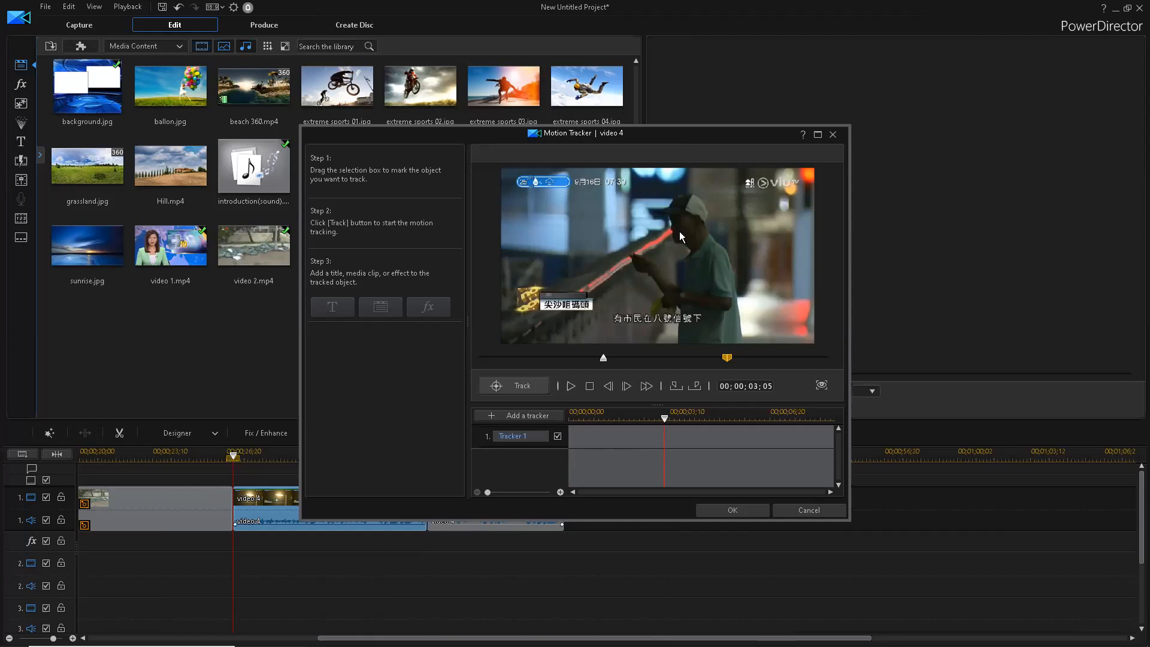
pyautogui.click(535, 417)
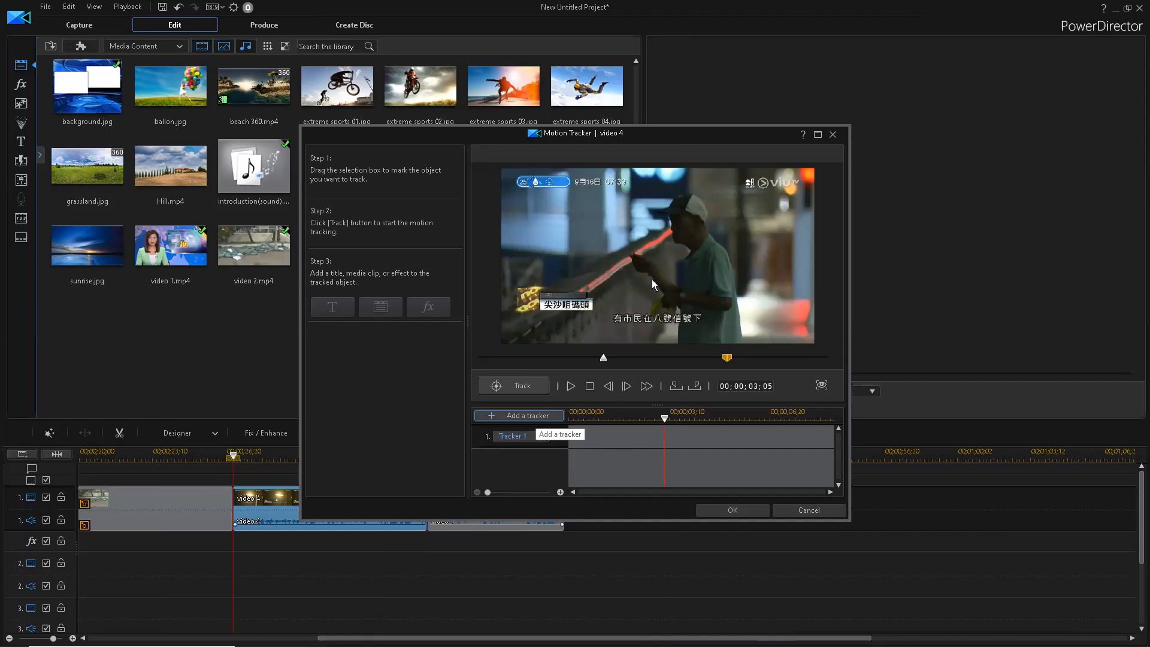
pyautogui.moveTo(660, 256); pyautogui.dragTo(666, 230)
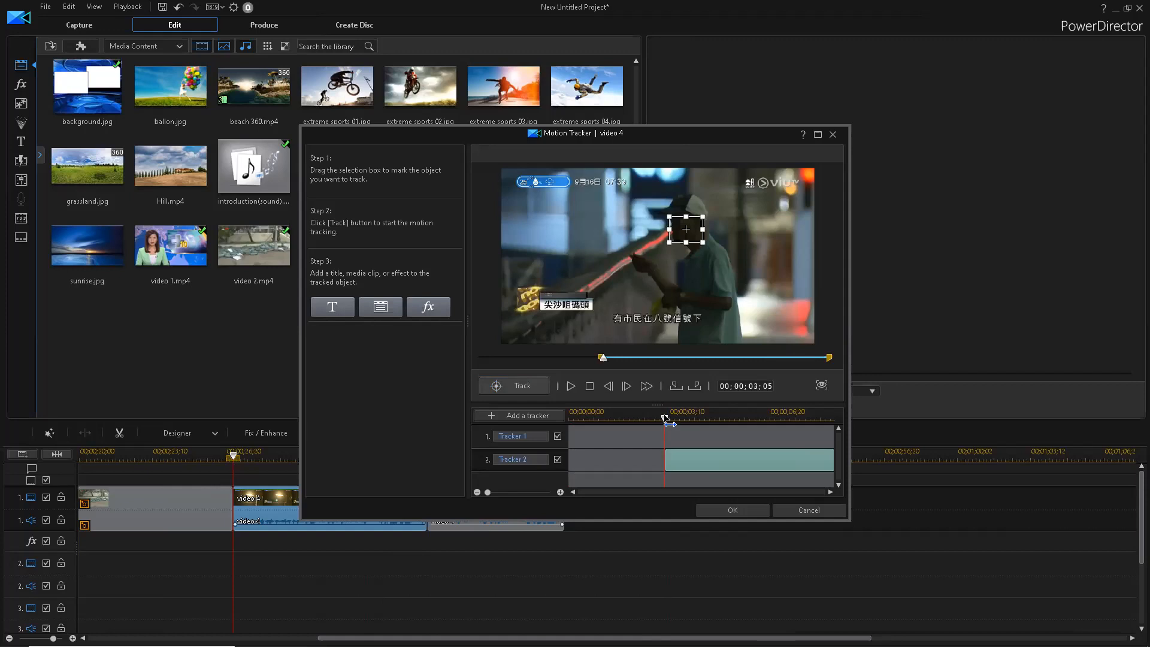
pyautogui.moveTo(706, 427); pyautogui.dragTo(742, 428)
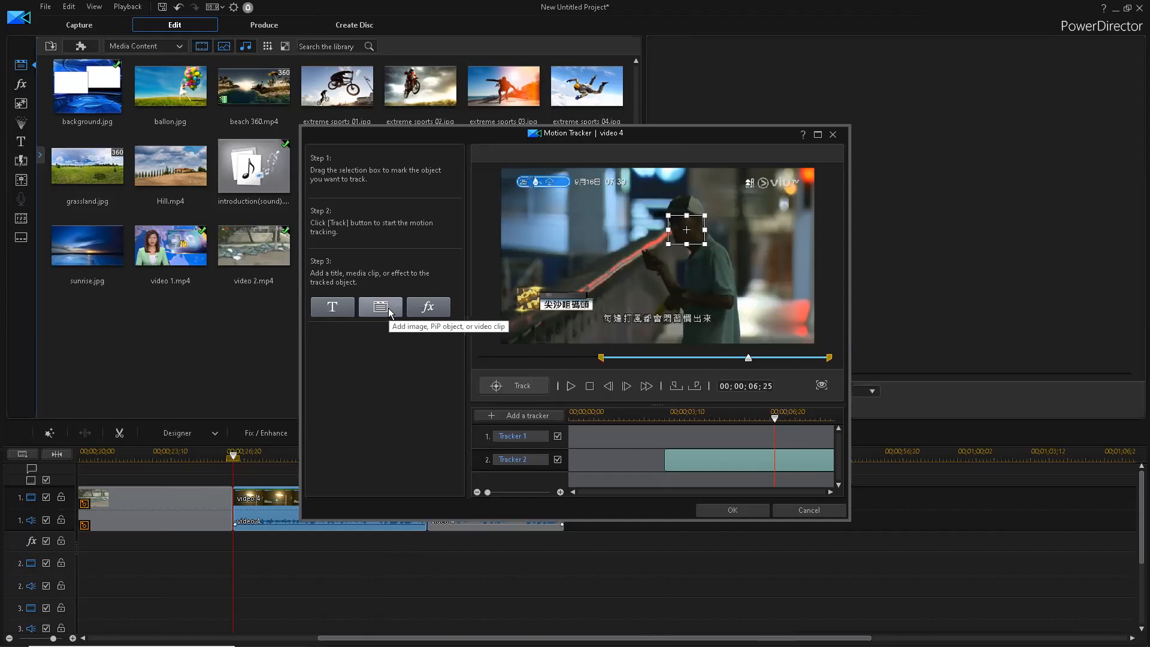
# - Give the head tracker an enlarged Mosaic effect with a Circle mask type and confirm
pyautogui.click(430, 308)
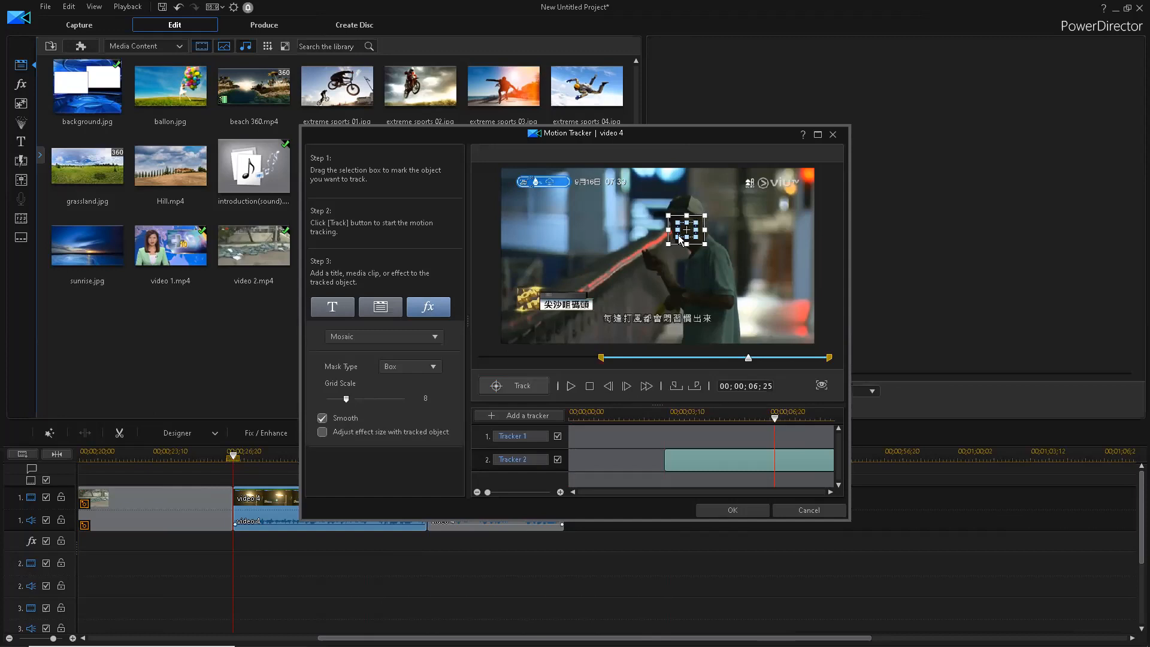
pyautogui.moveTo(678, 237); pyautogui.dragTo(668, 243)
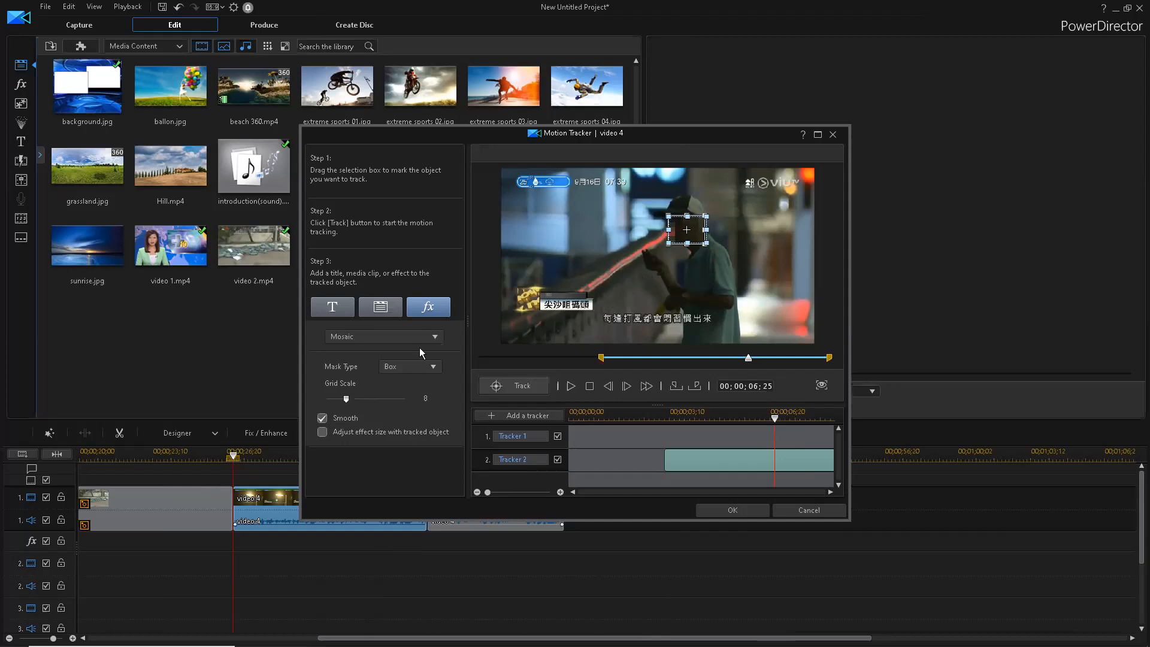
pyautogui.click(395, 365)
pyautogui.click(395, 388)
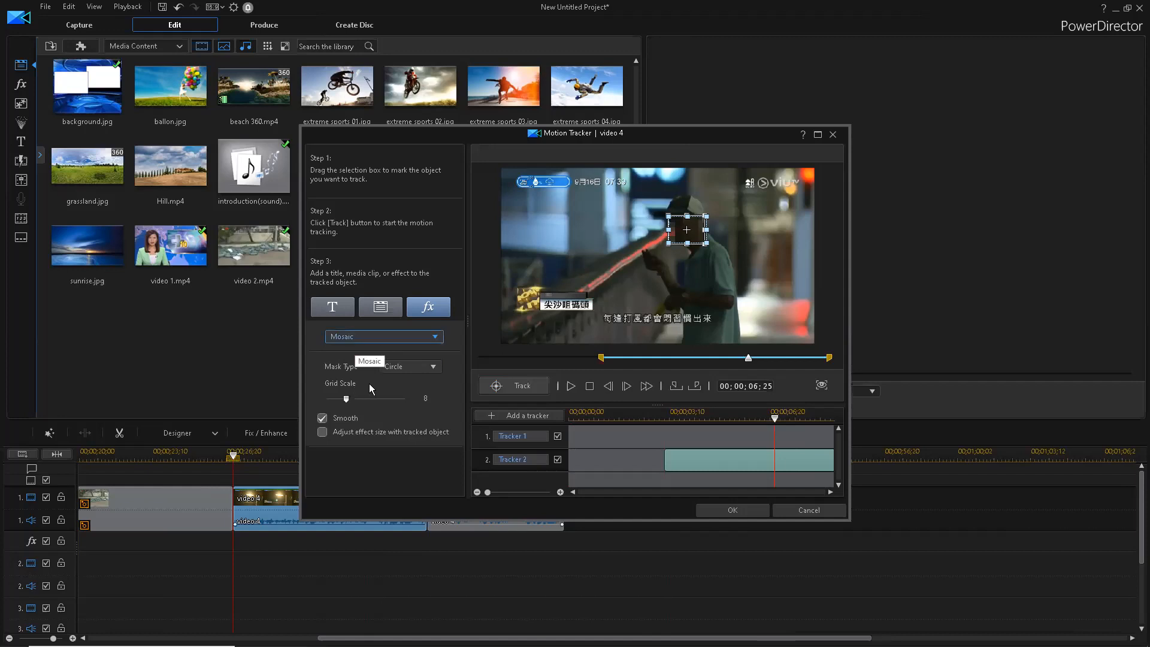
pyautogui.click(367, 336)
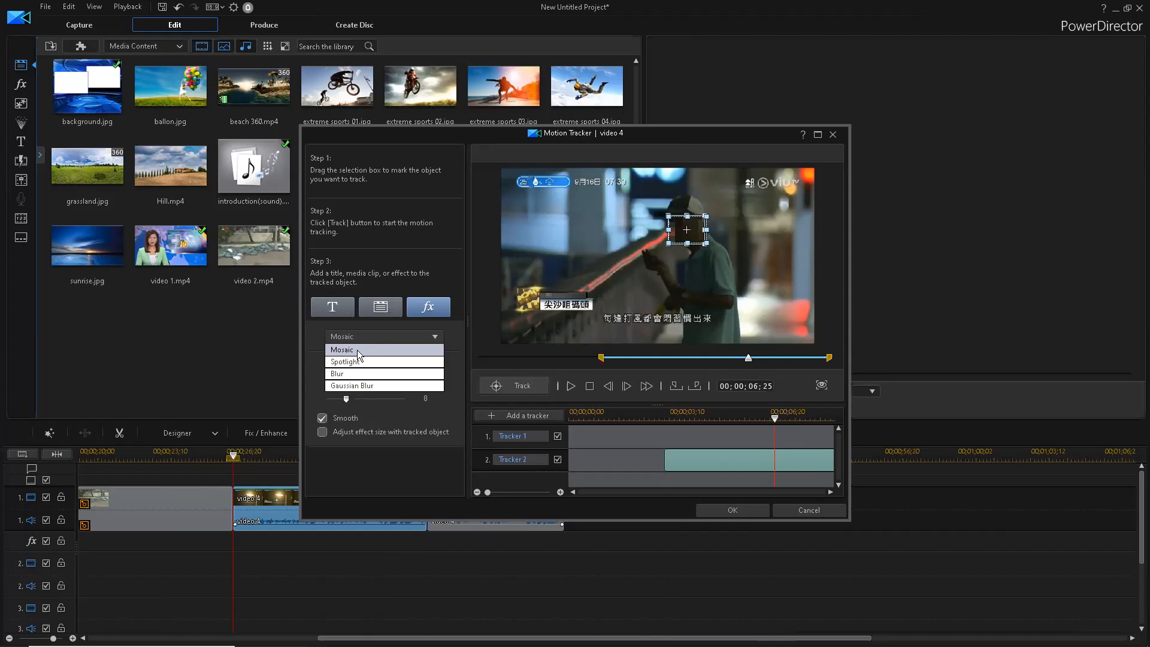
pyautogui.click(378, 400)
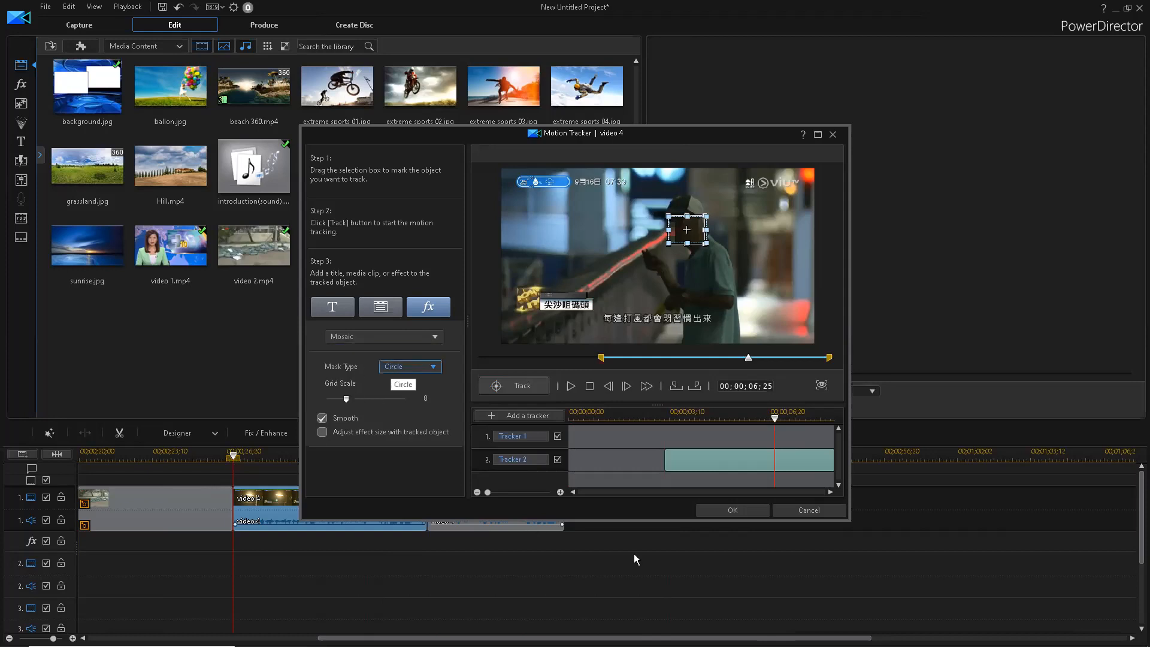
pyautogui.click(719, 511)
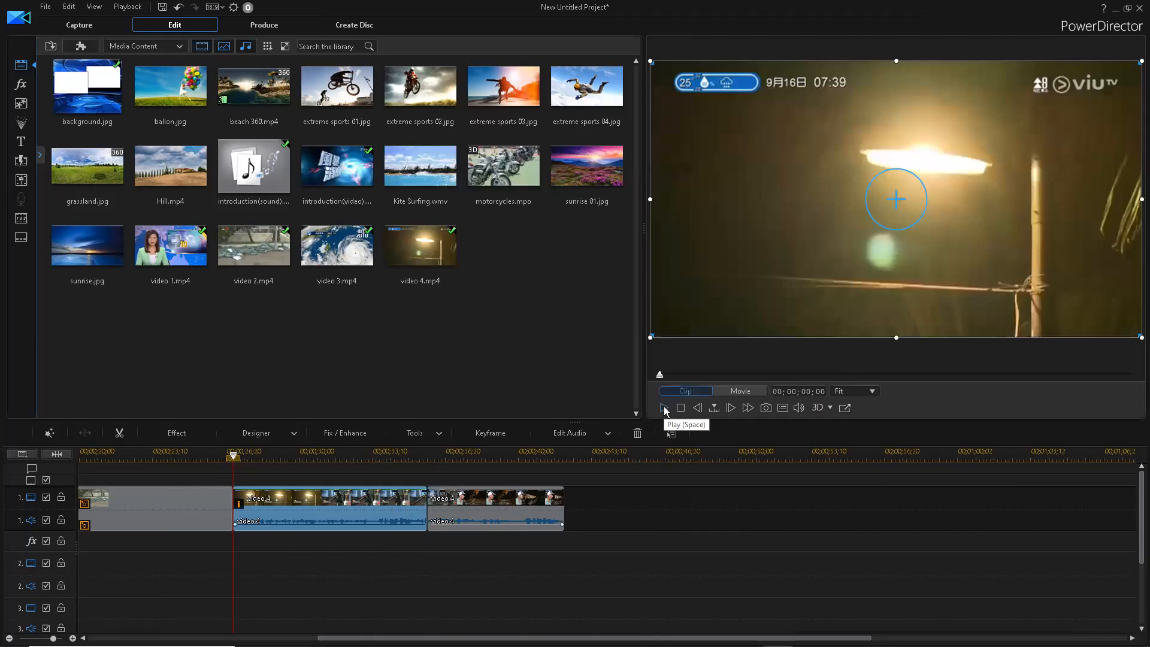
# - Play the mosaicked section, stop at 36;09, and select video 4's second part
pyautogui.click(664, 407)
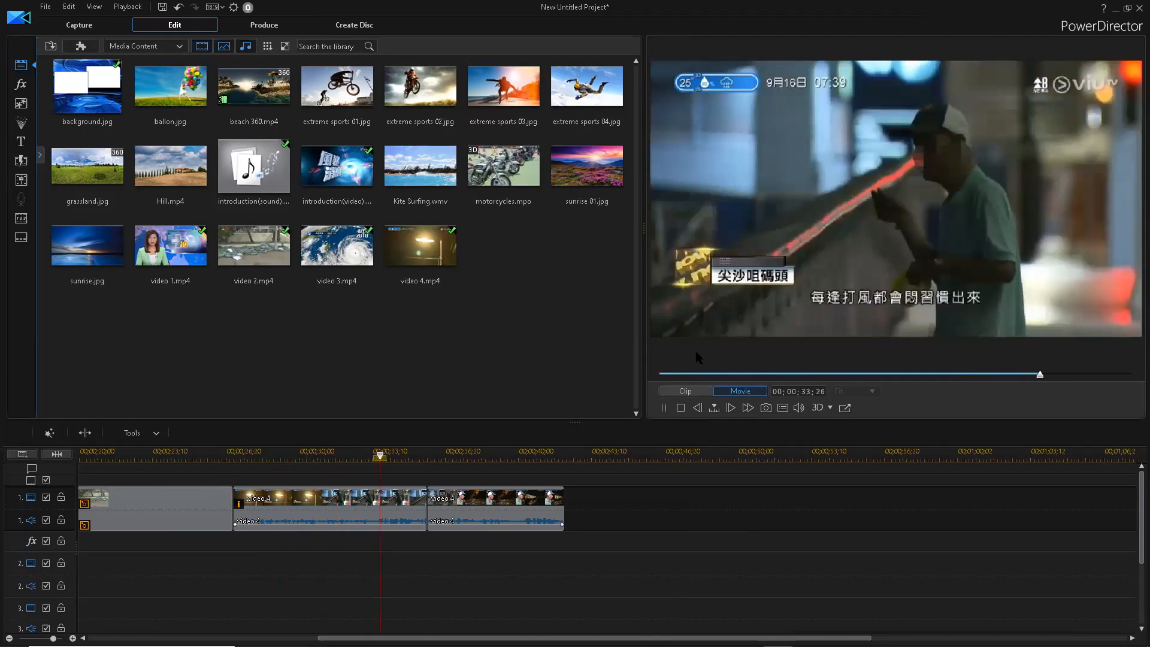
pyautogui.click(664, 413)
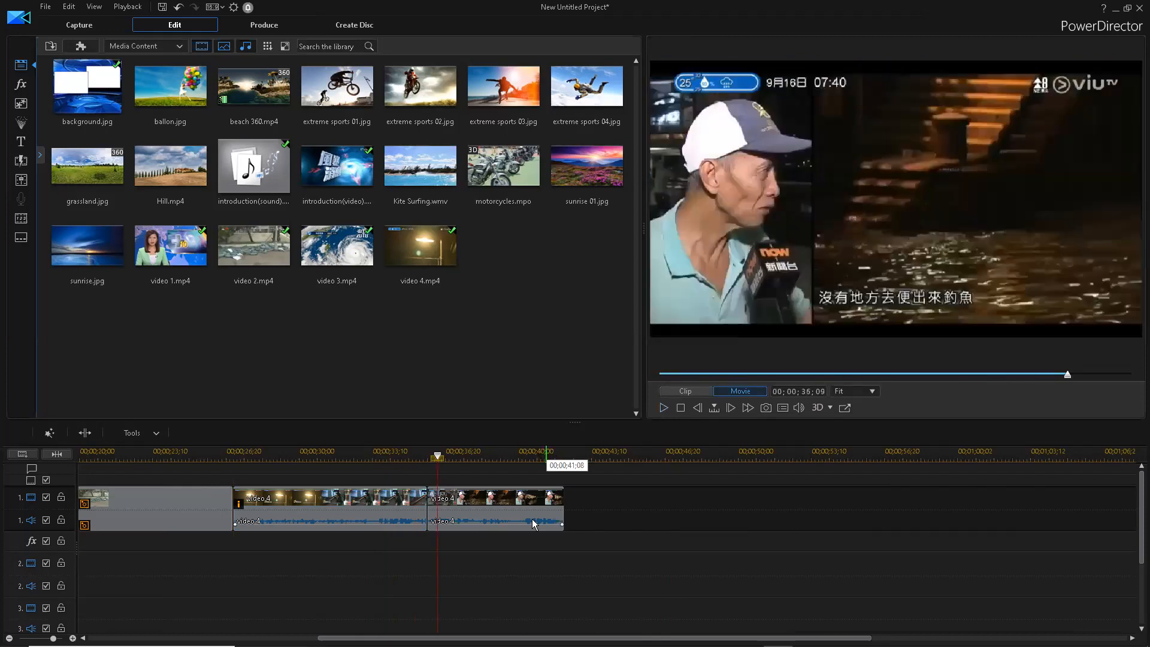
pyautogui.click(489, 515)
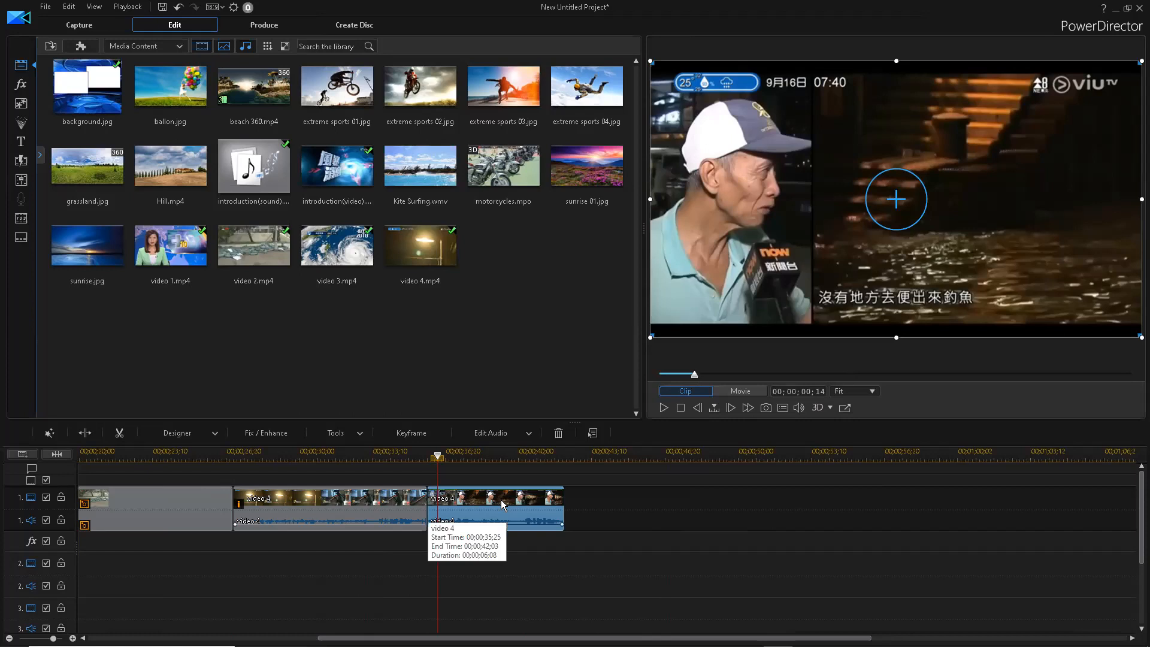
# - Open Motion Tracker on video 4's second part and track Tracker 1's box over the man's face
pyautogui.doubleClick(501, 500)
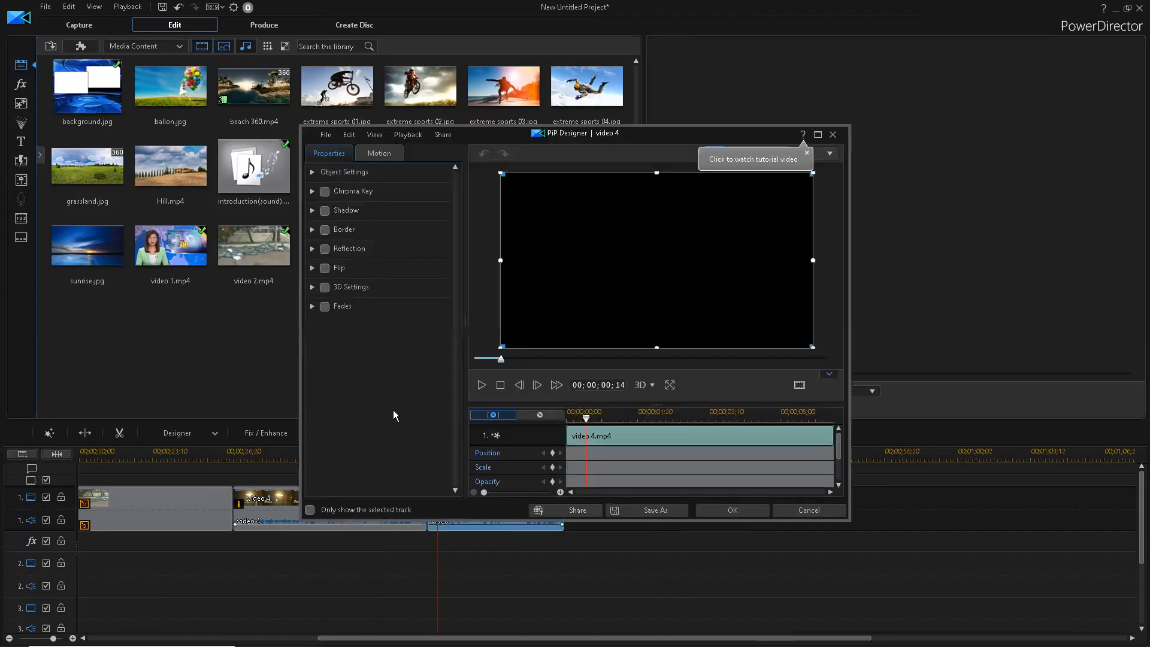
pyautogui.press('Escape')
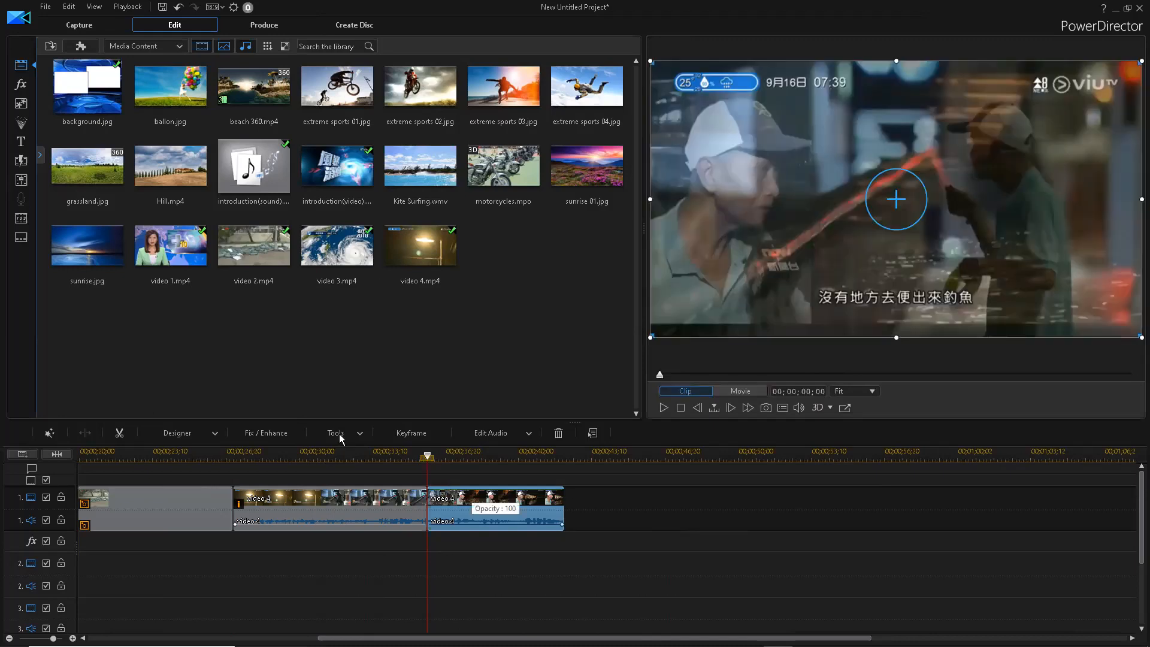
pyautogui.click(341, 439)
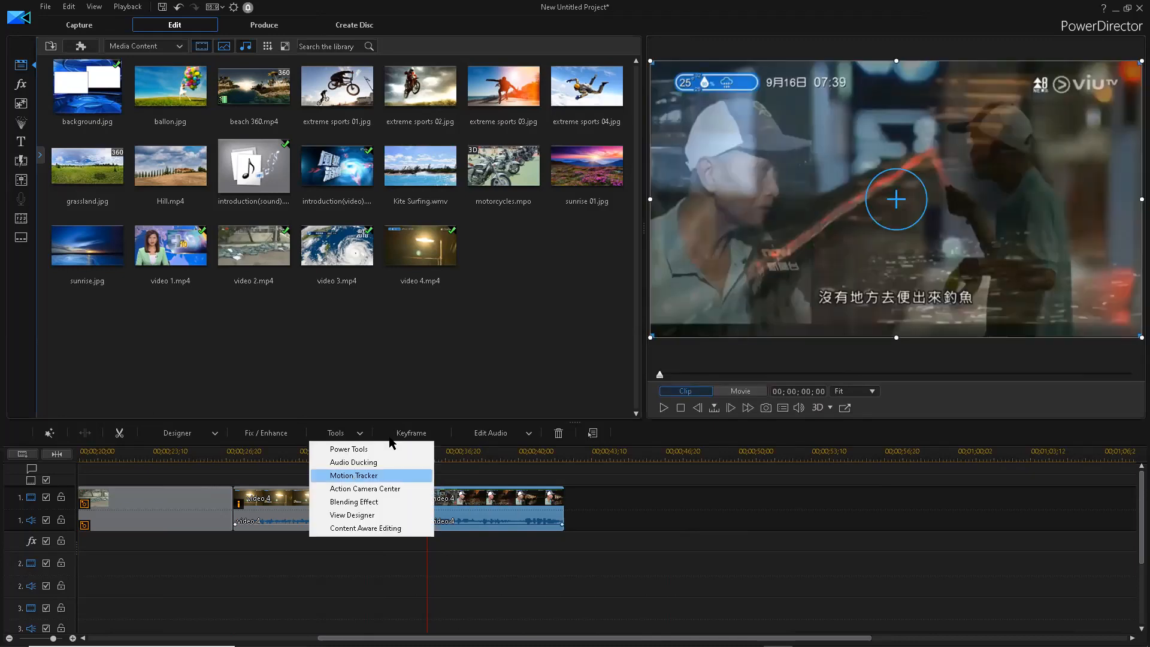
pyautogui.click(524, 292)
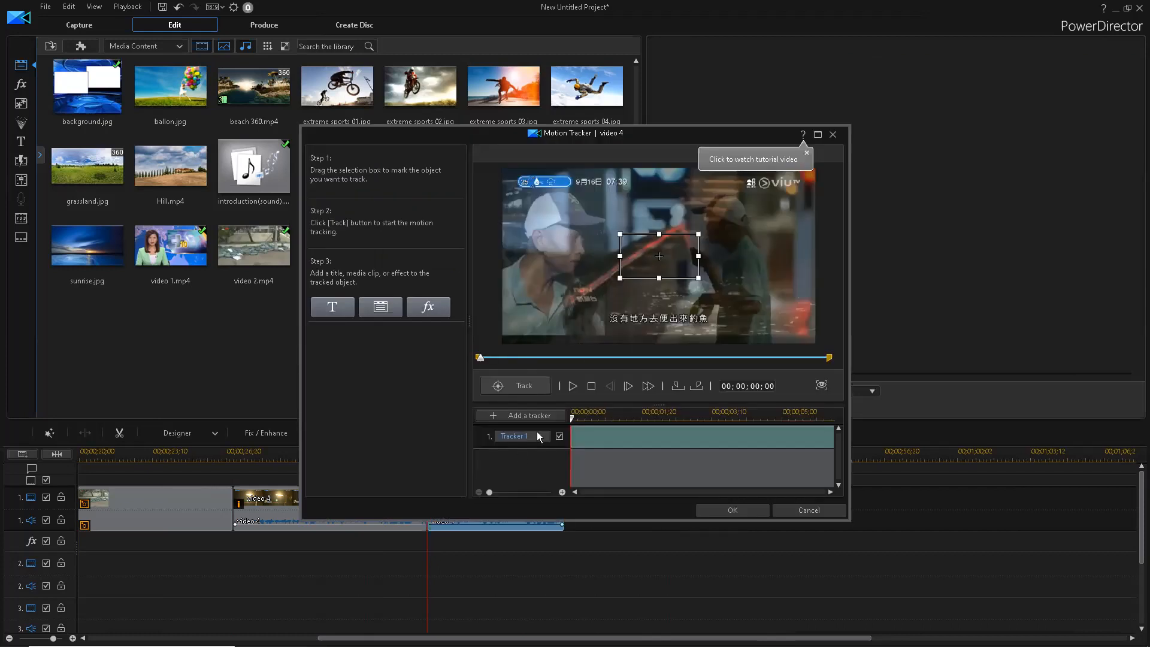
pyautogui.moveTo(616, 259); pyautogui.dragTo(585, 247)
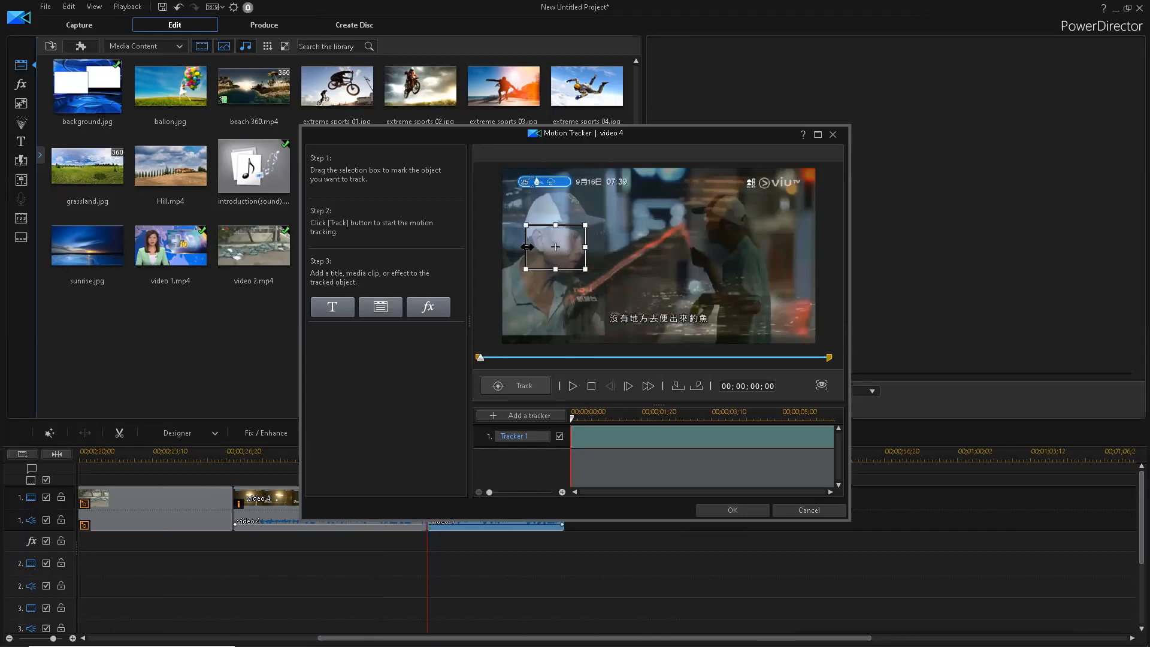
pyautogui.moveTo(532, 247); pyautogui.dragTo(559, 271)
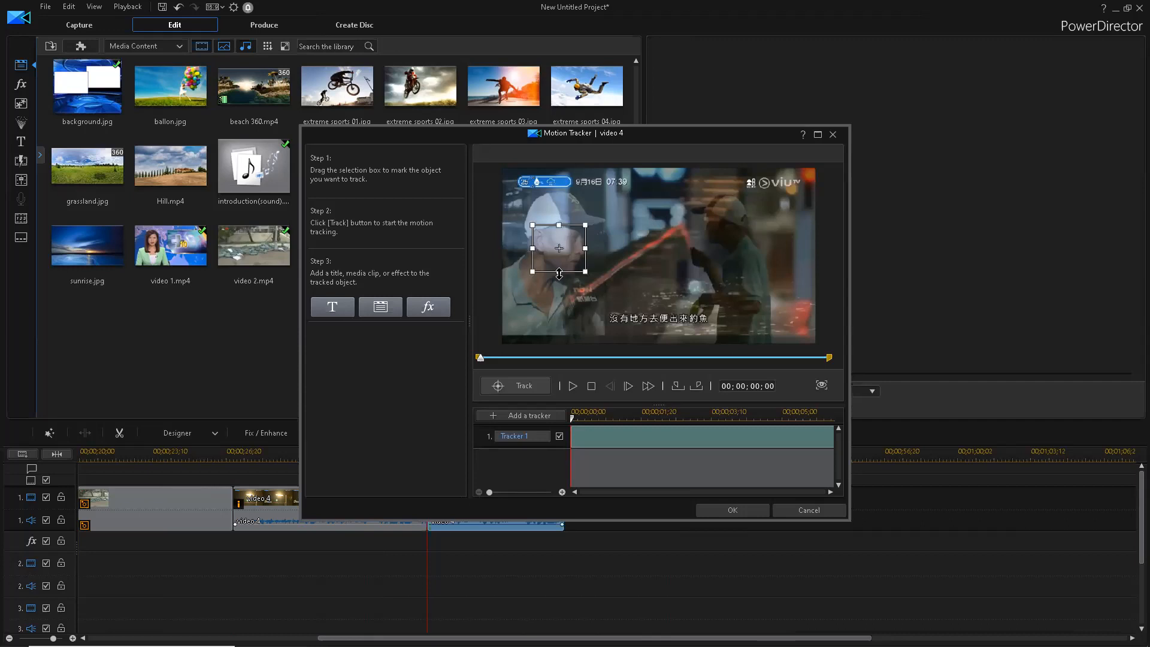
pyautogui.click(519, 386)
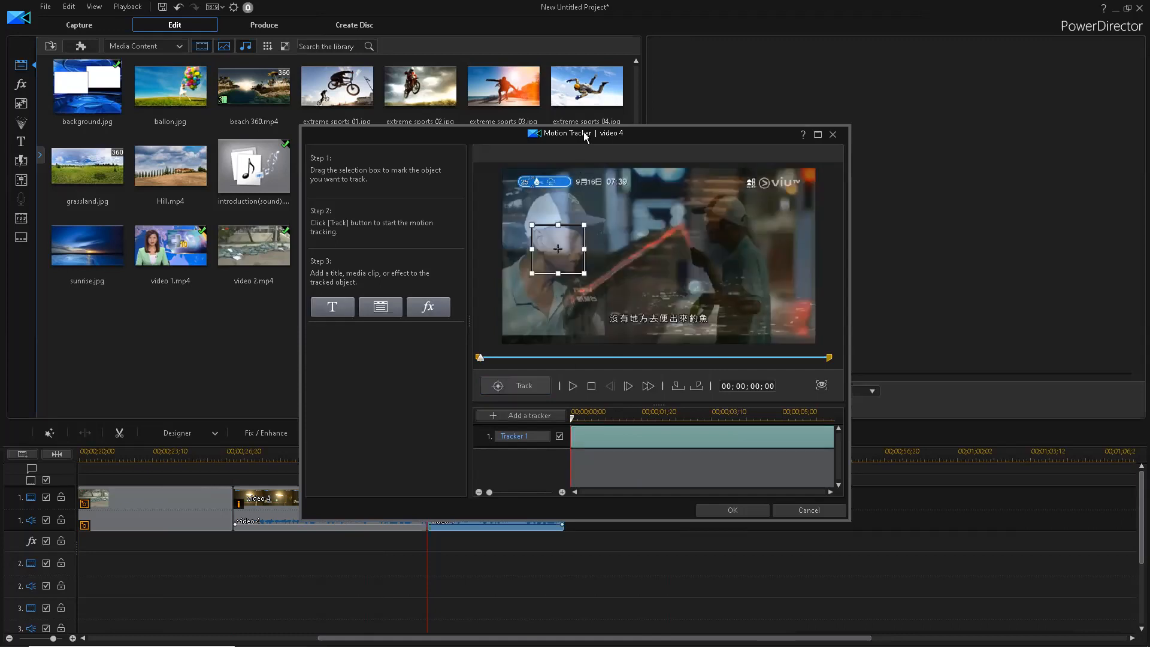
pyautogui.moveTo(586, 136); pyautogui.dragTo(550, 66)
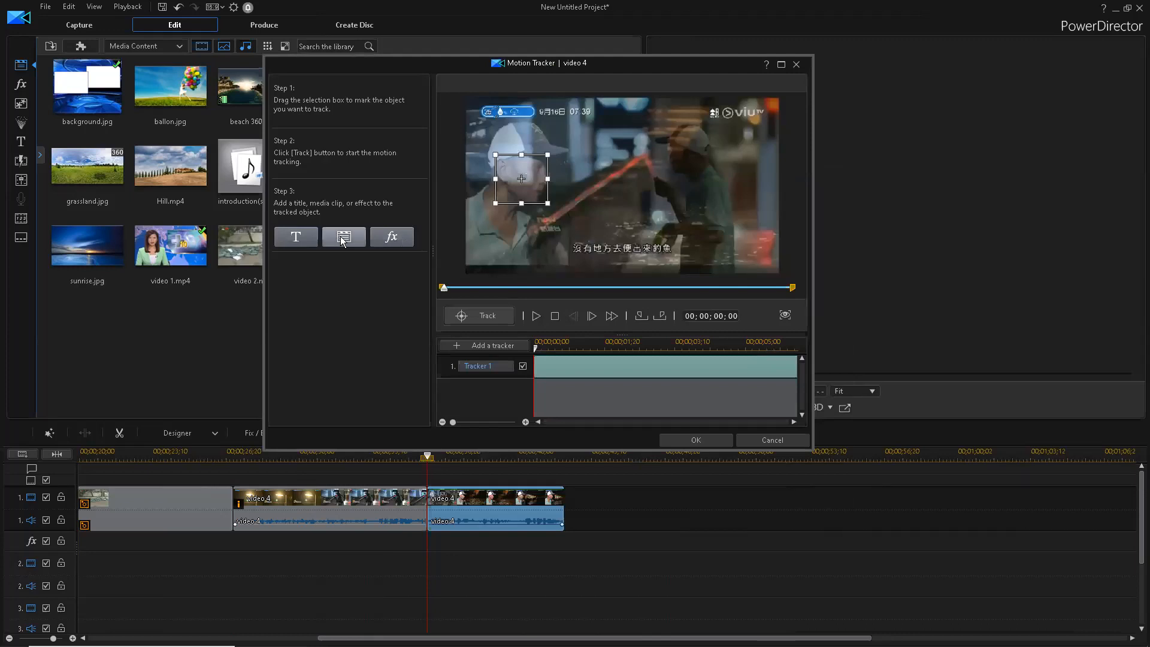
# - Import the face image from the hard drive and position it over Tracker 1's face
pyautogui.click(343, 239)
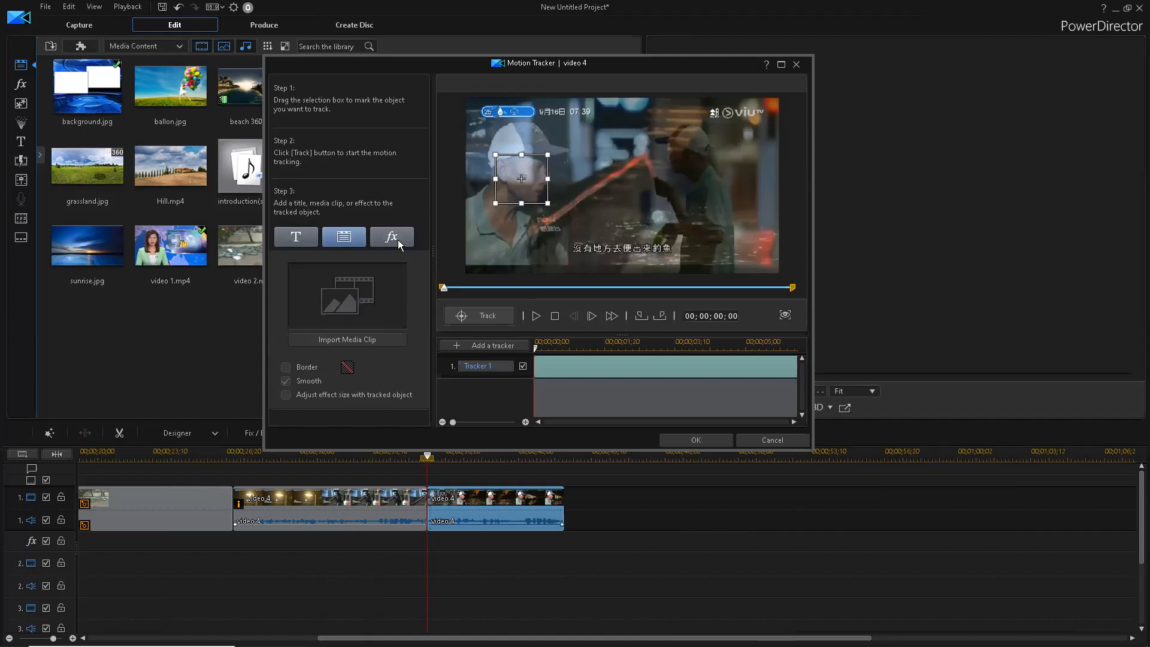
pyautogui.click(340, 340)
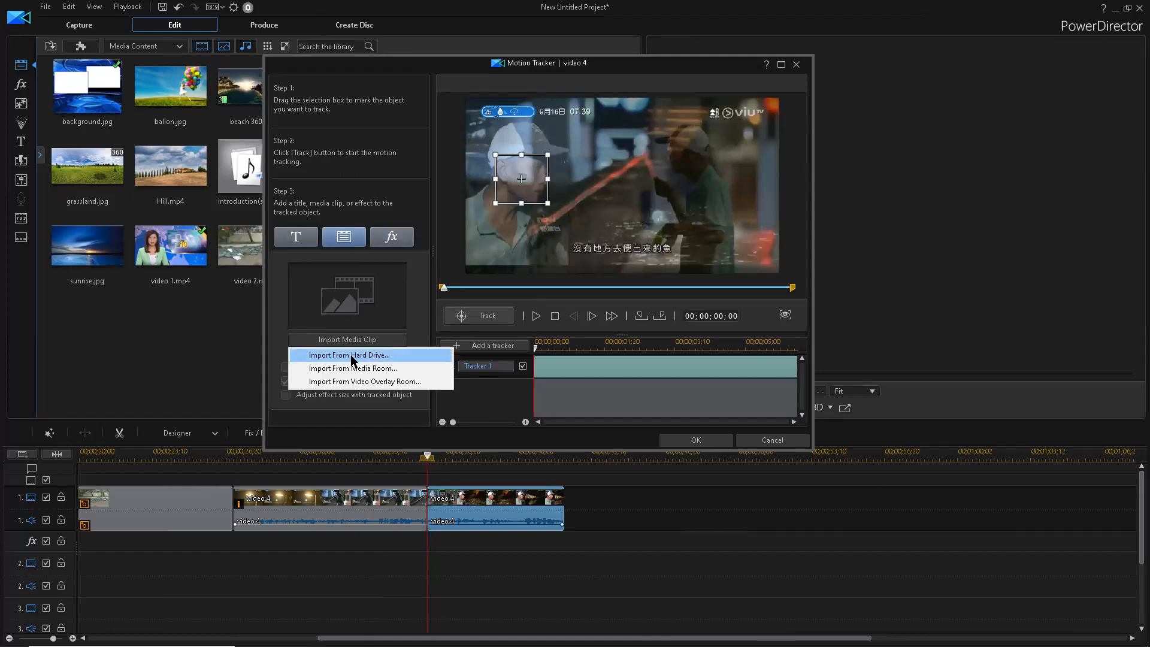
pyautogui.click(352, 356)
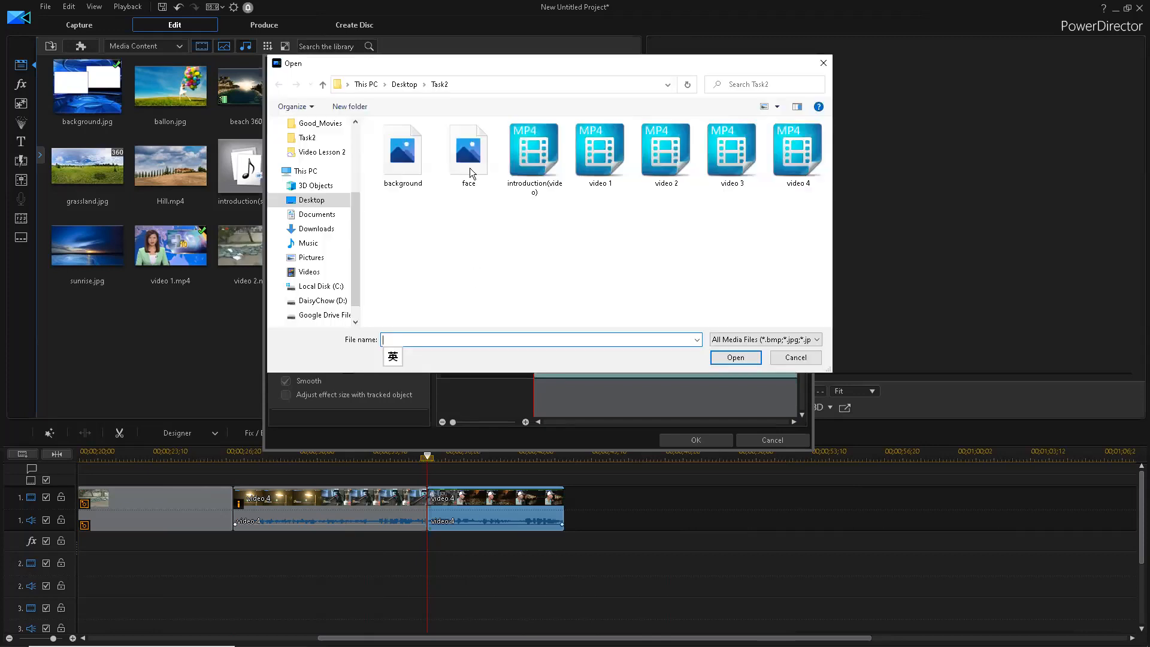
pyautogui.doubleClick(471, 168)
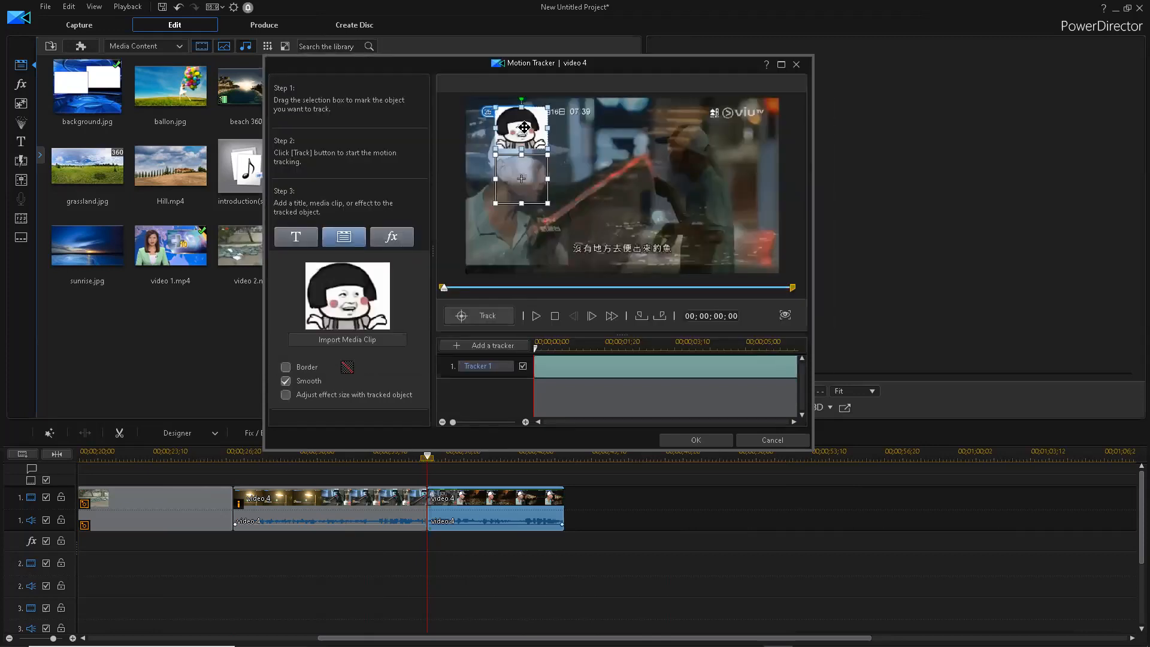
pyautogui.click(523, 177)
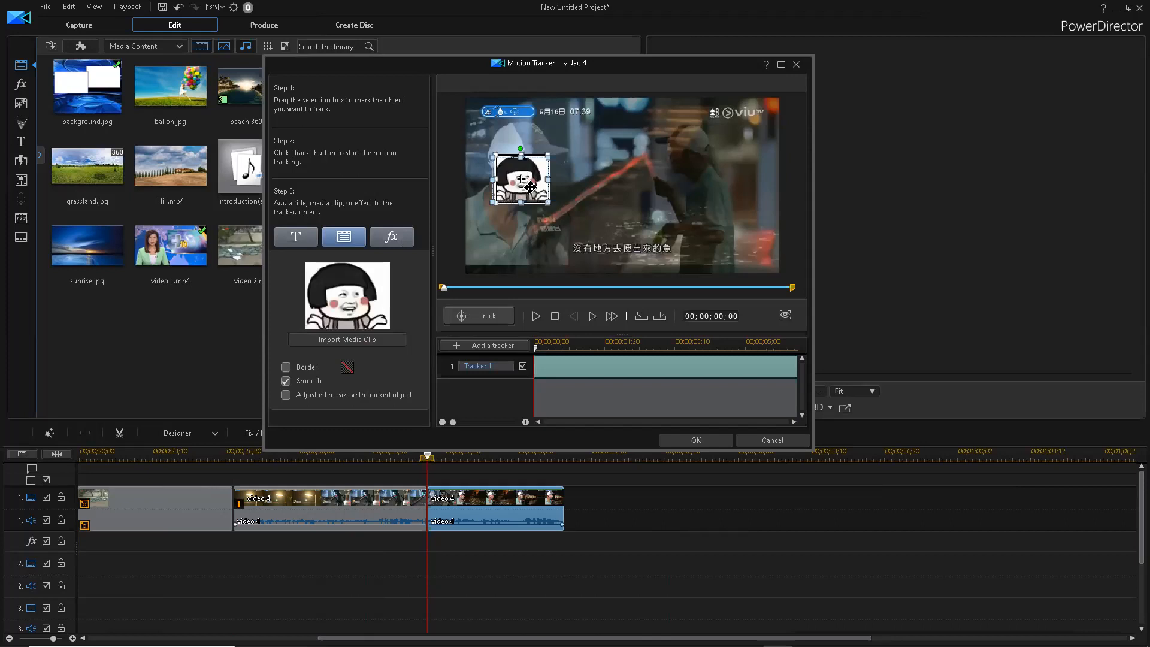
pyautogui.moveTo(531, 186); pyautogui.dragTo(530, 186)
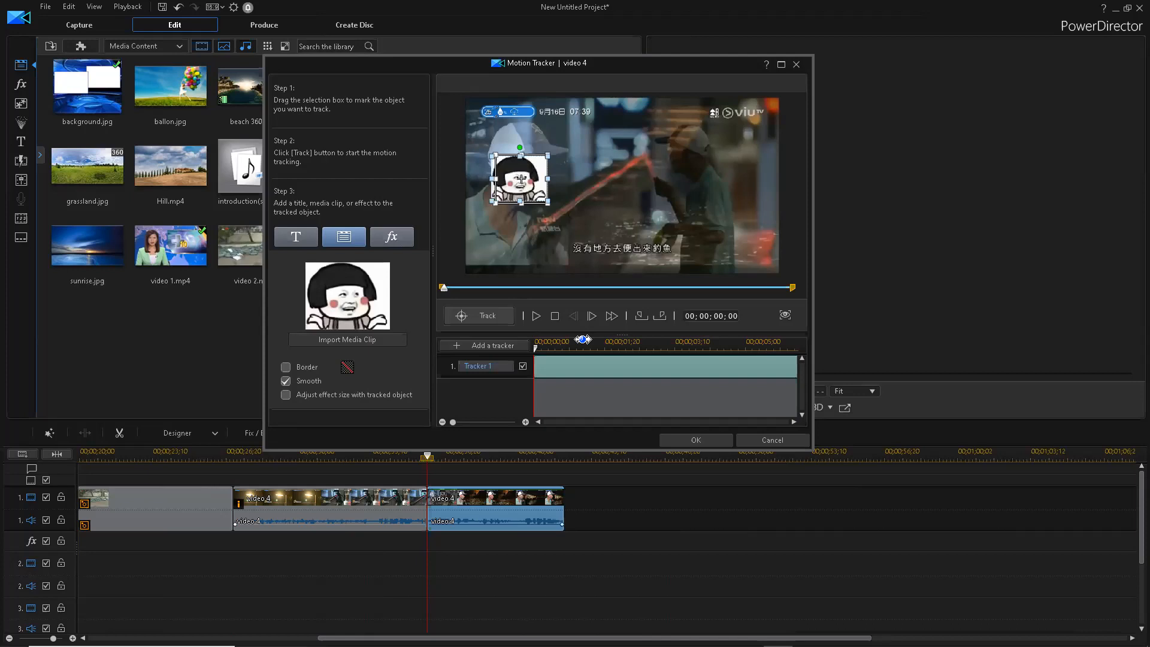
# - Preview the tracked face sticker, review the Word assignment notes, then go to Produce
pyautogui.click(537, 316)
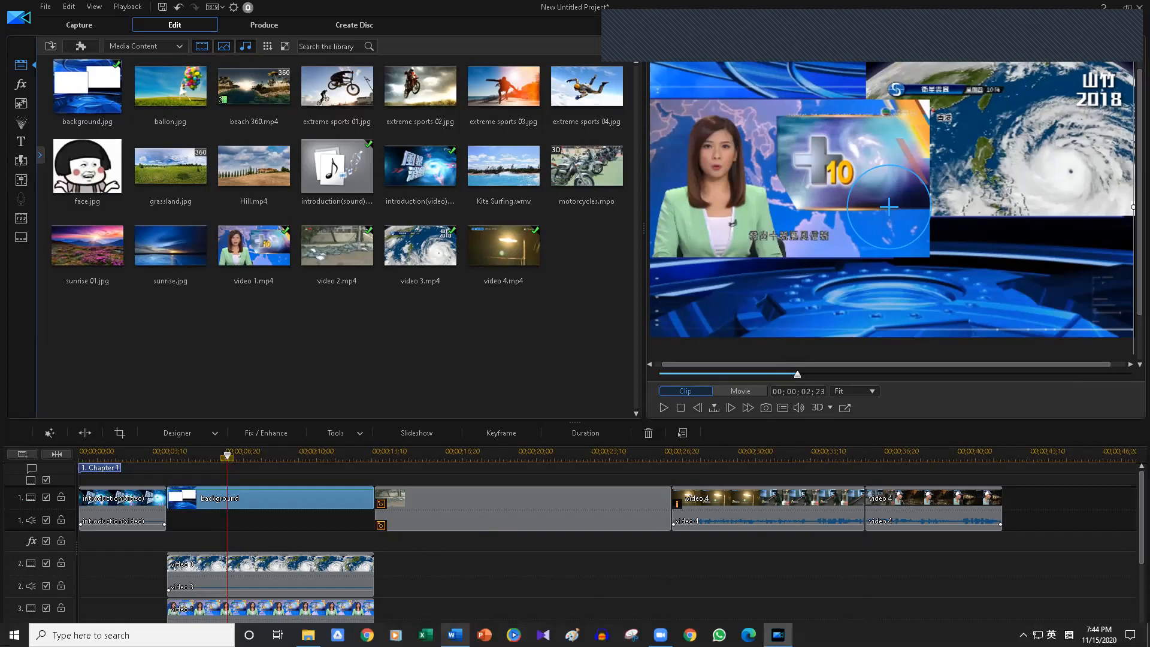
pyautogui.click(454, 635)
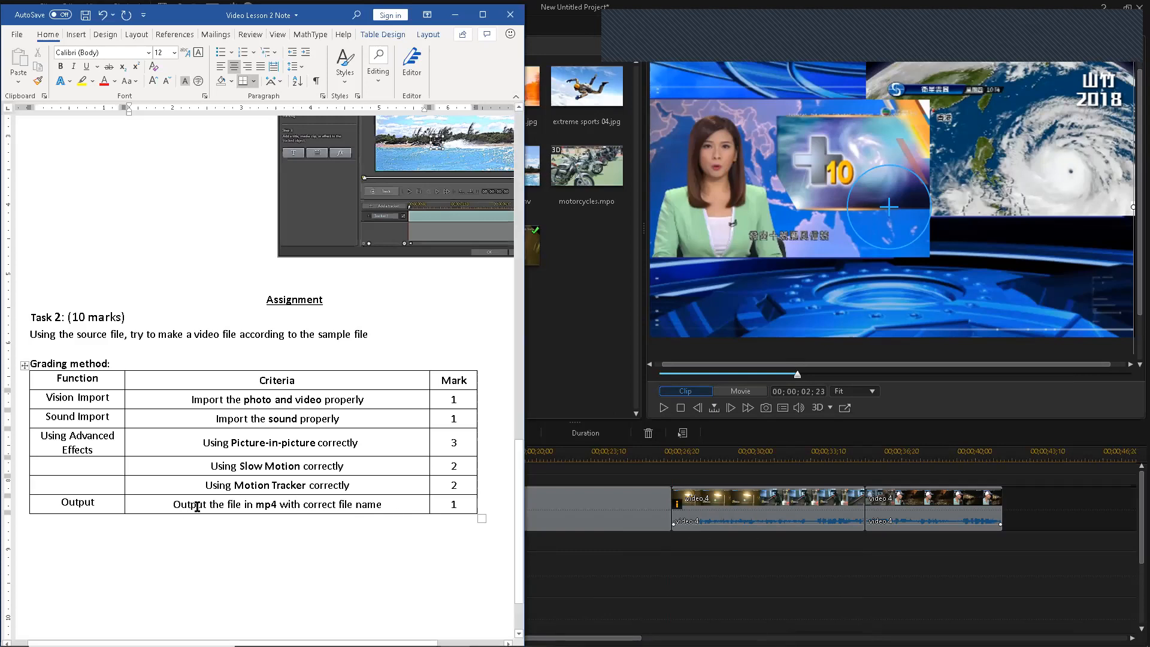
pyautogui.click(456, 15)
pyautogui.click(262, 25)
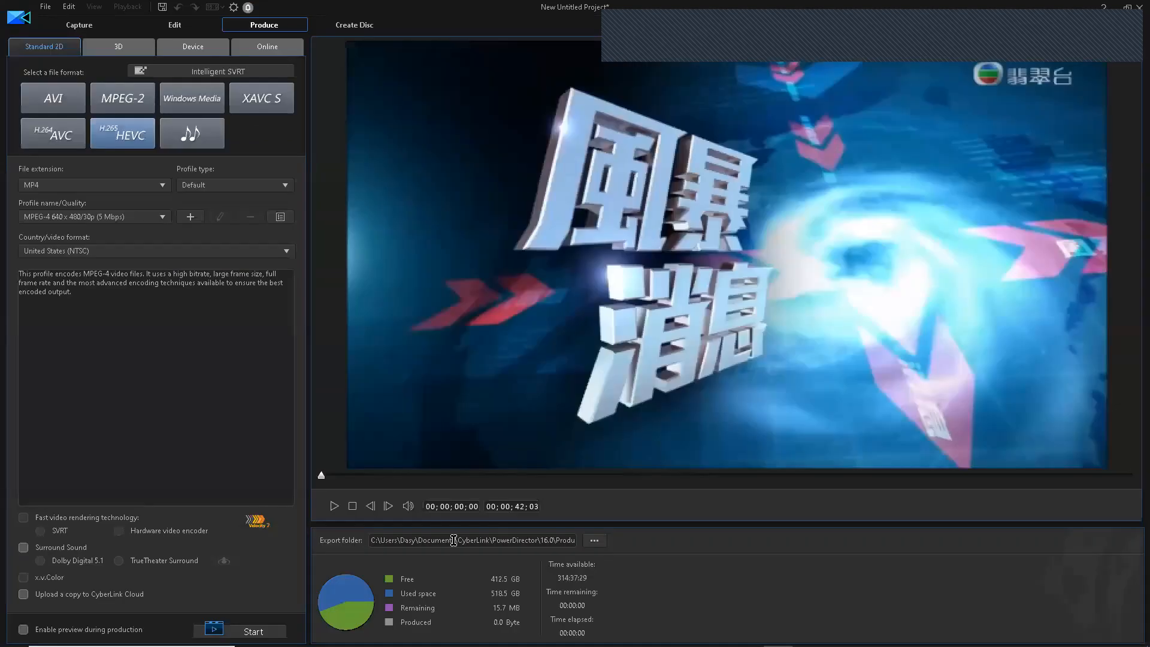
# - Try the AVC and AVI formats, then settle on H.265 HEVC MP4 at 640x480/30p
pyautogui.moveTo(453, 541); pyautogui.dragTo(571, 560)
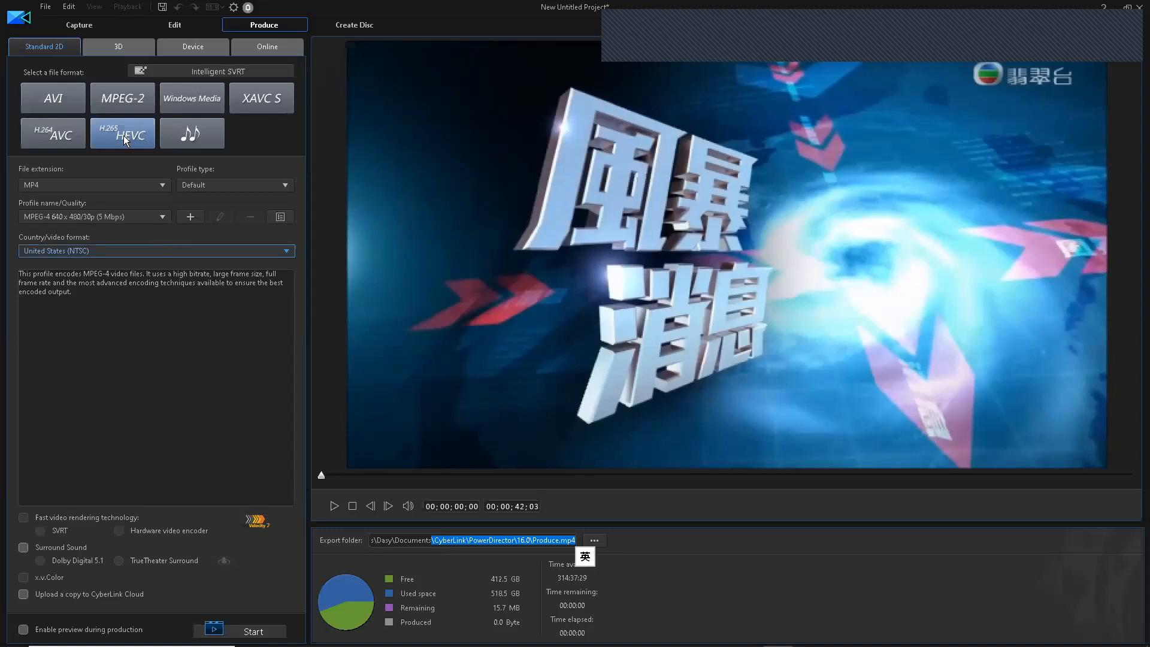
pyautogui.click(64, 140)
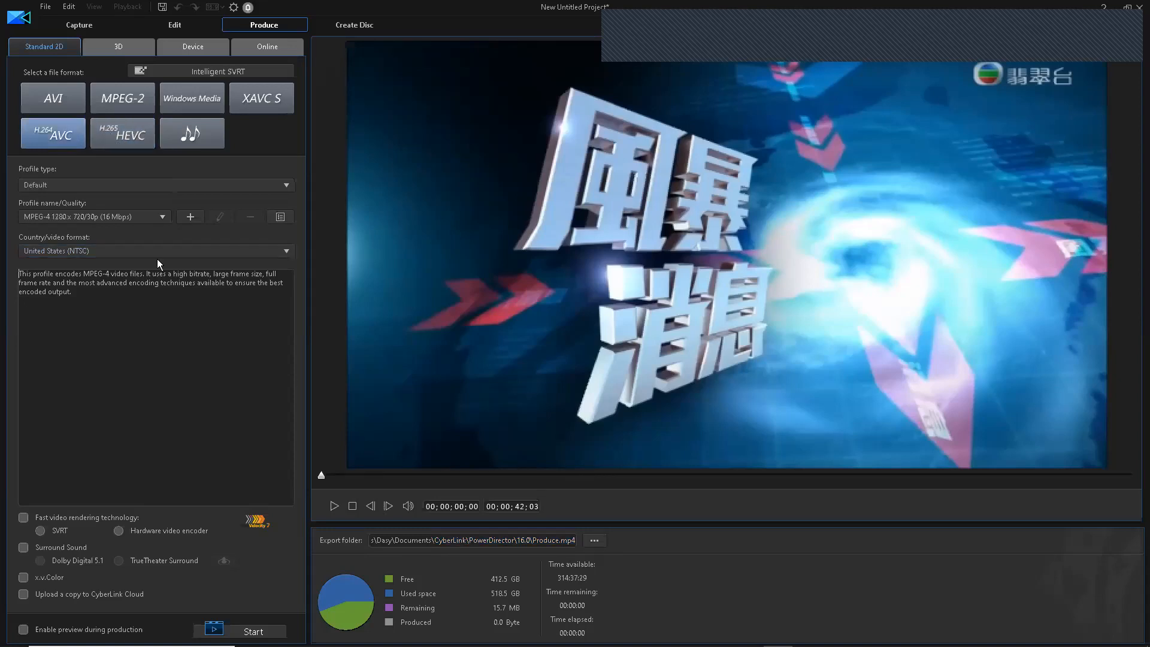
pyautogui.click(70, 101)
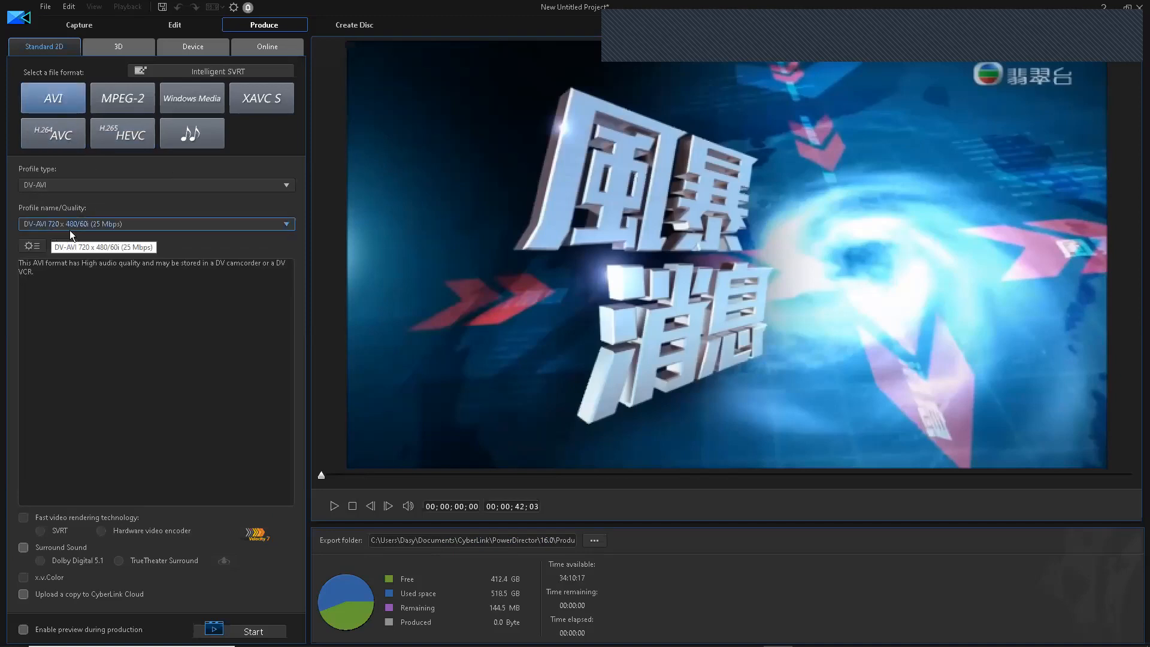
pyautogui.click(55, 142)
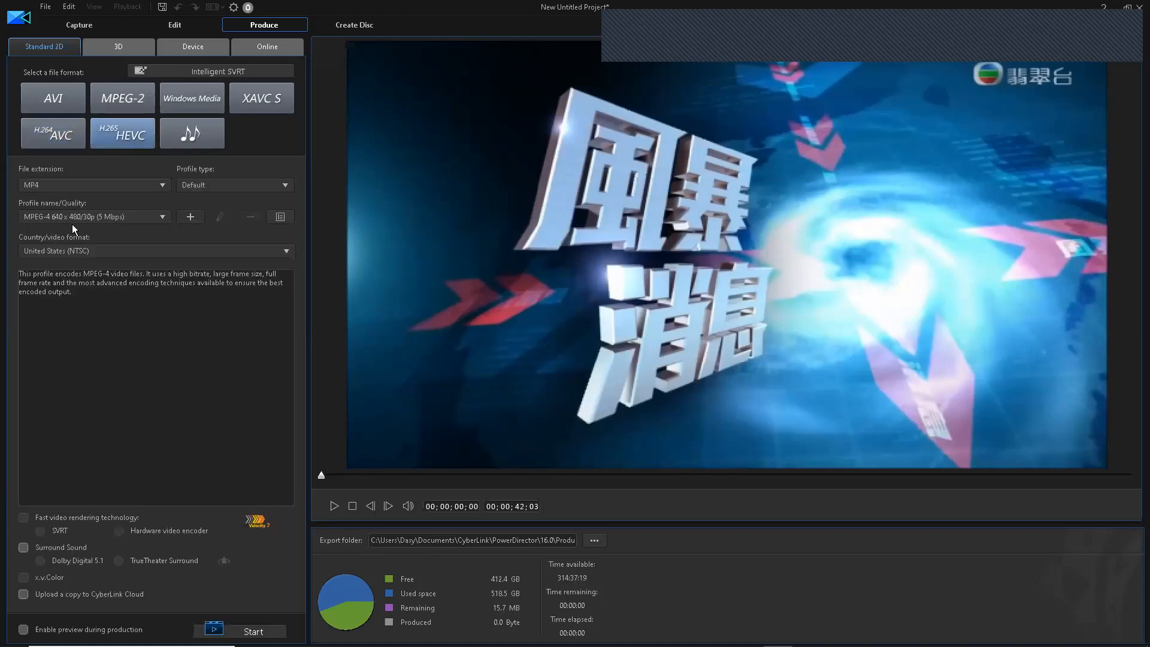
# - Select the export file path and bring up Save As to choose the export location
pyautogui.click(493, 540)
pyautogui.moveTo(493, 540); pyautogui.dragTo(578, 552)
pyautogui.click(537, 542)
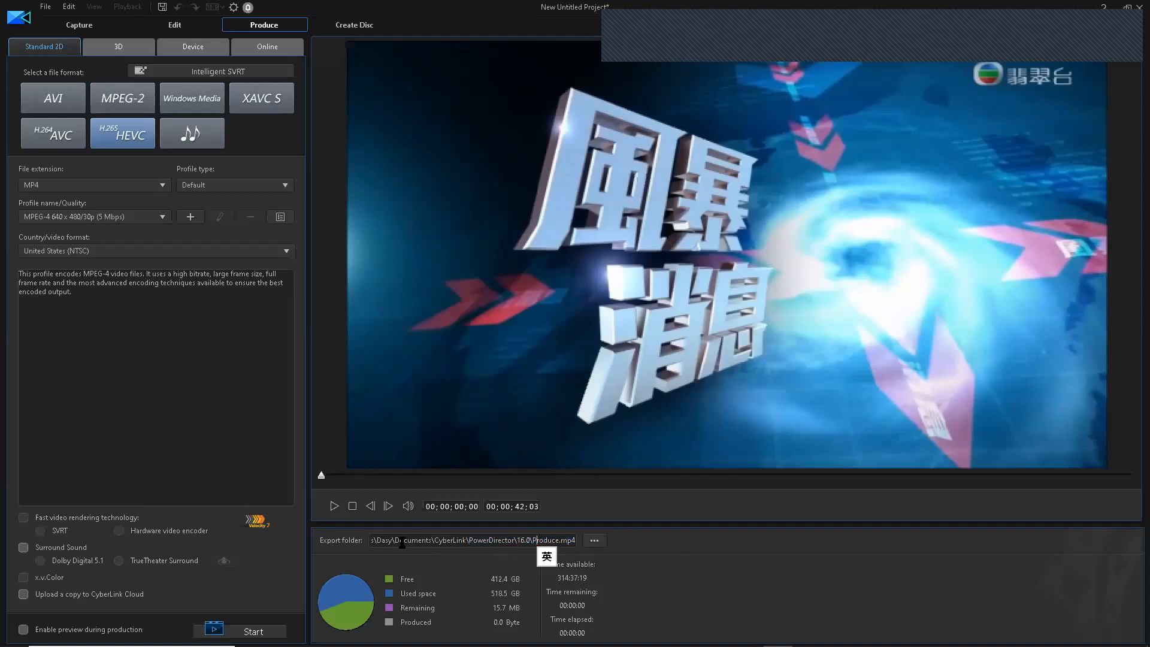
pyautogui.doubleClick(557, 541)
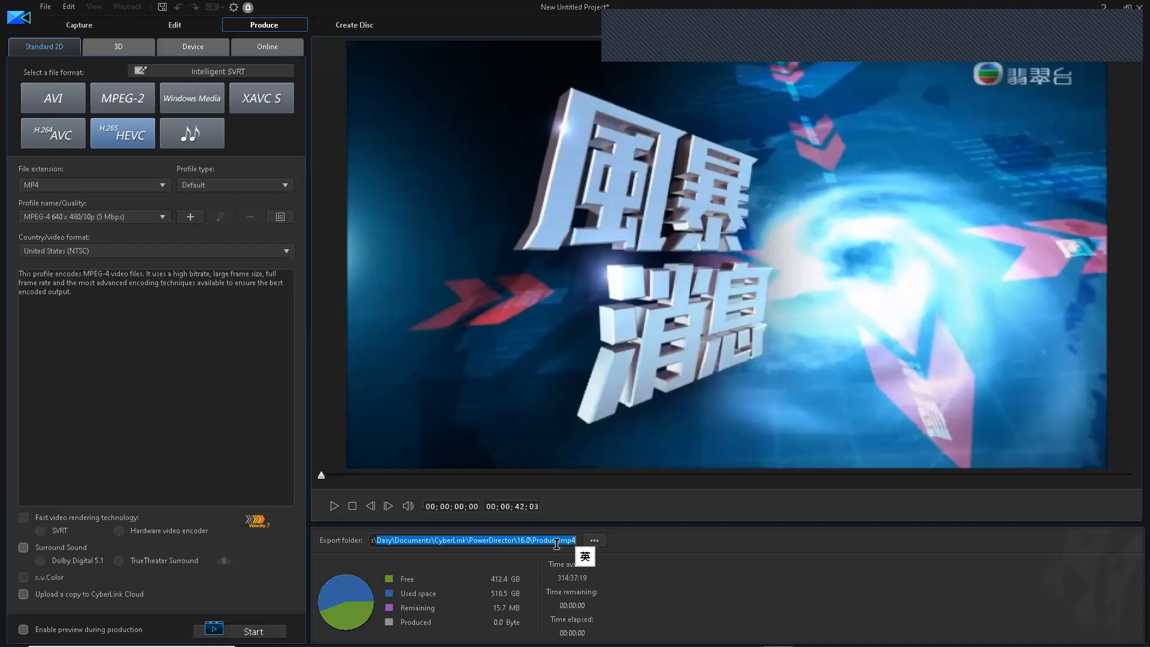
pyautogui.click(594, 541)
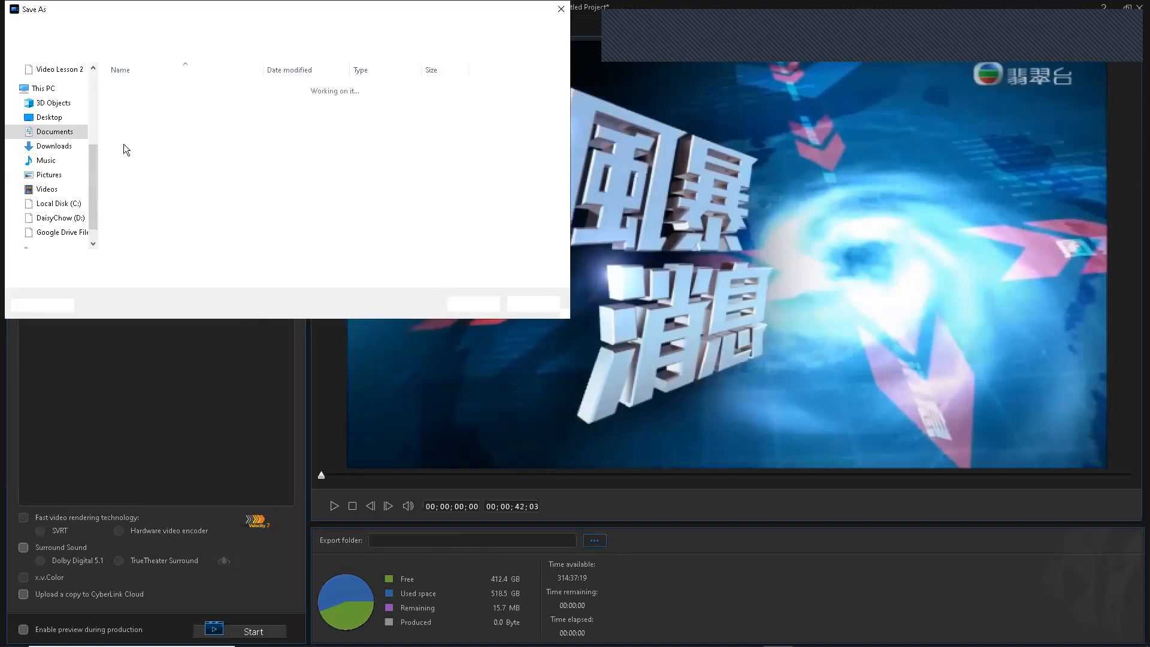
# - Target the export to Desktop\Task2, naming the file with class 1F, the student's name and Task2
pyautogui.click(53, 118)
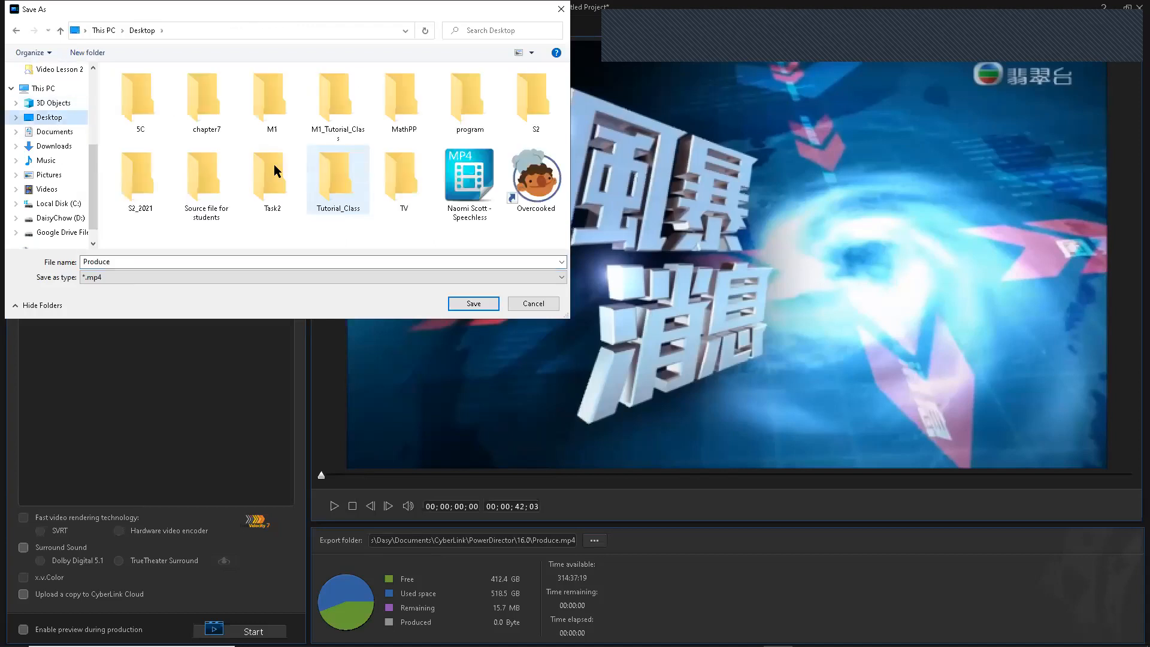
pyautogui.doubleClick(275, 164)
pyautogui.click(195, 262)
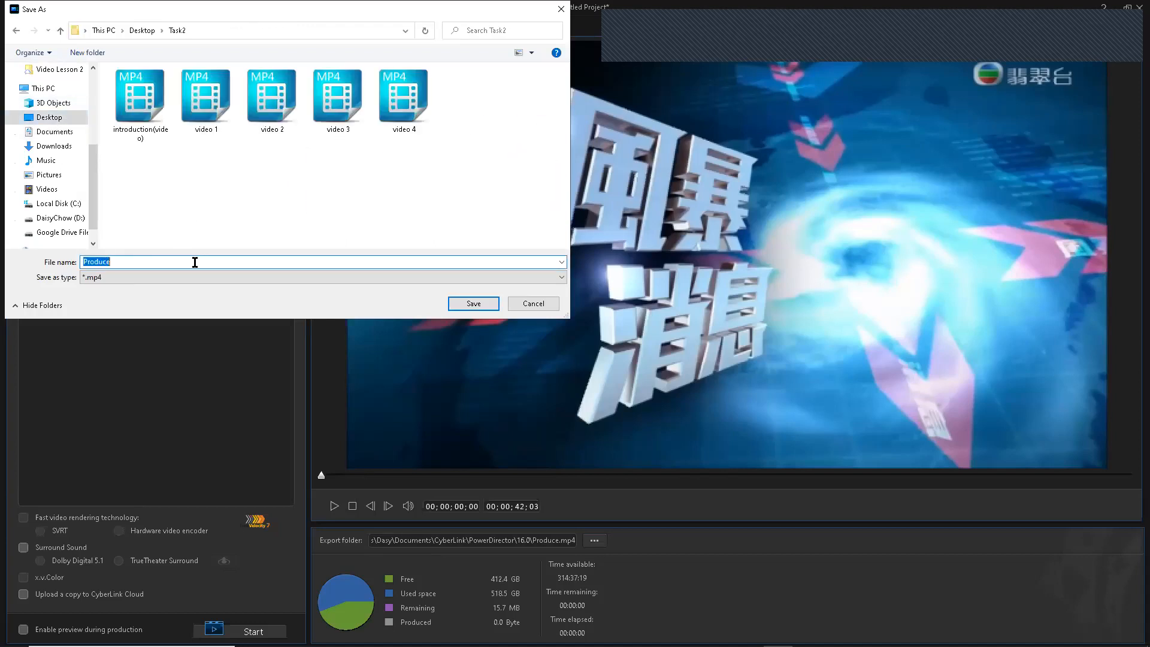
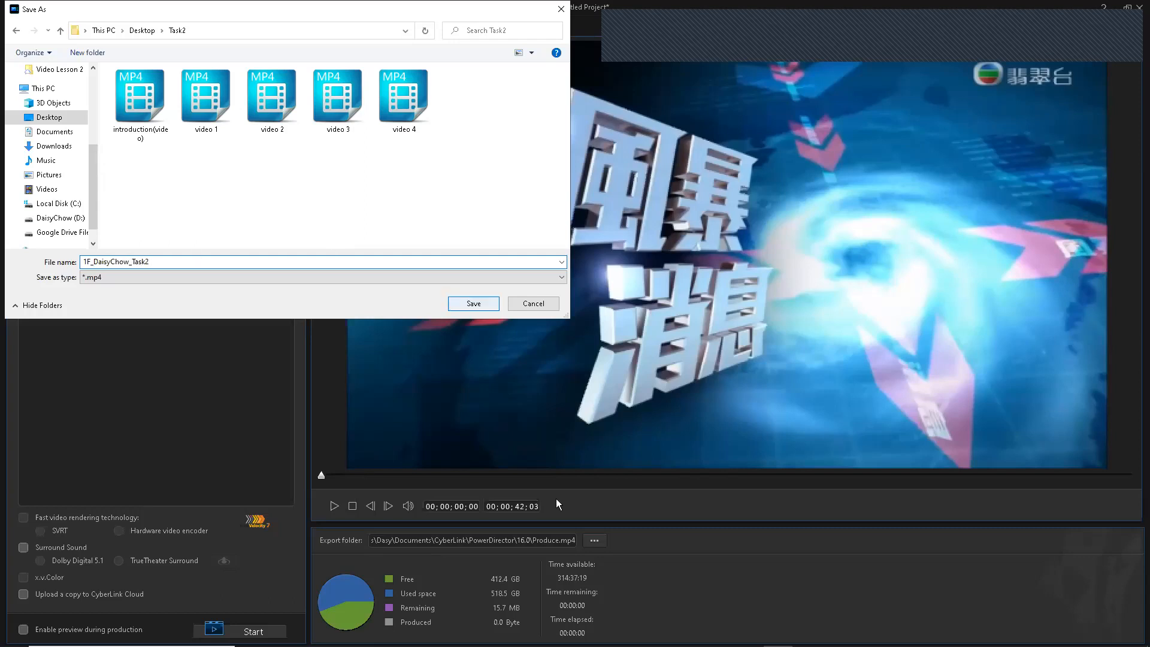
pyautogui.press('Return')
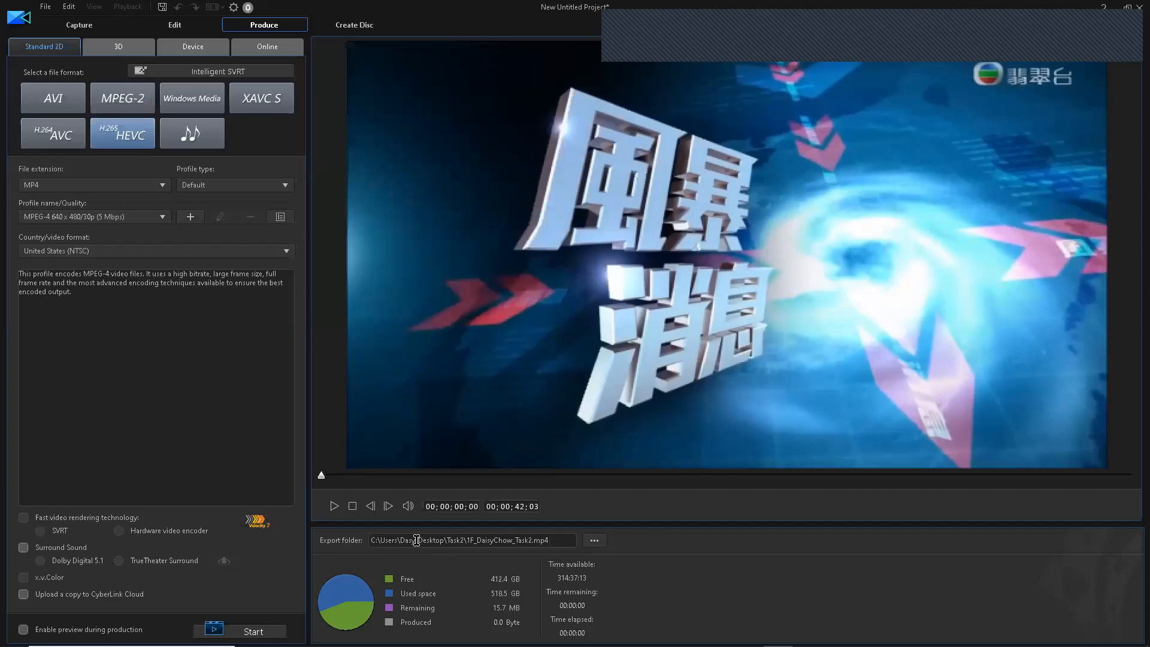
# - Check the Desktop\Task2 export path and start rendering the MP4 movie
pyautogui.moveTo(419, 540); pyautogui.dragTo(556, 538)
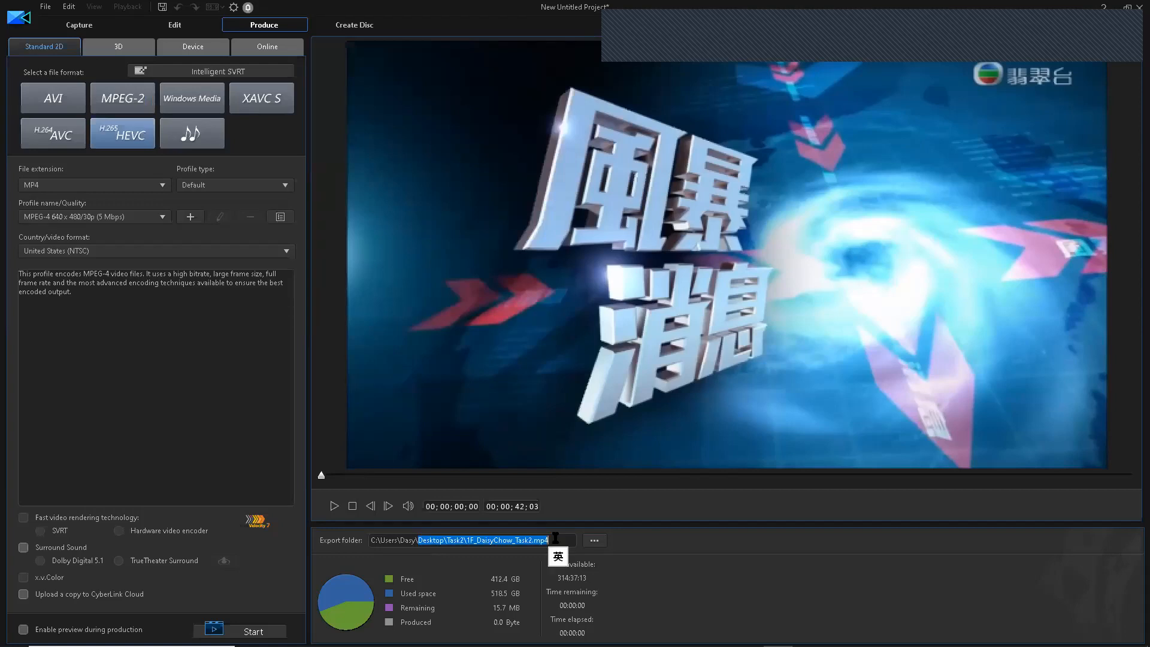
pyautogui.click(449, 538)
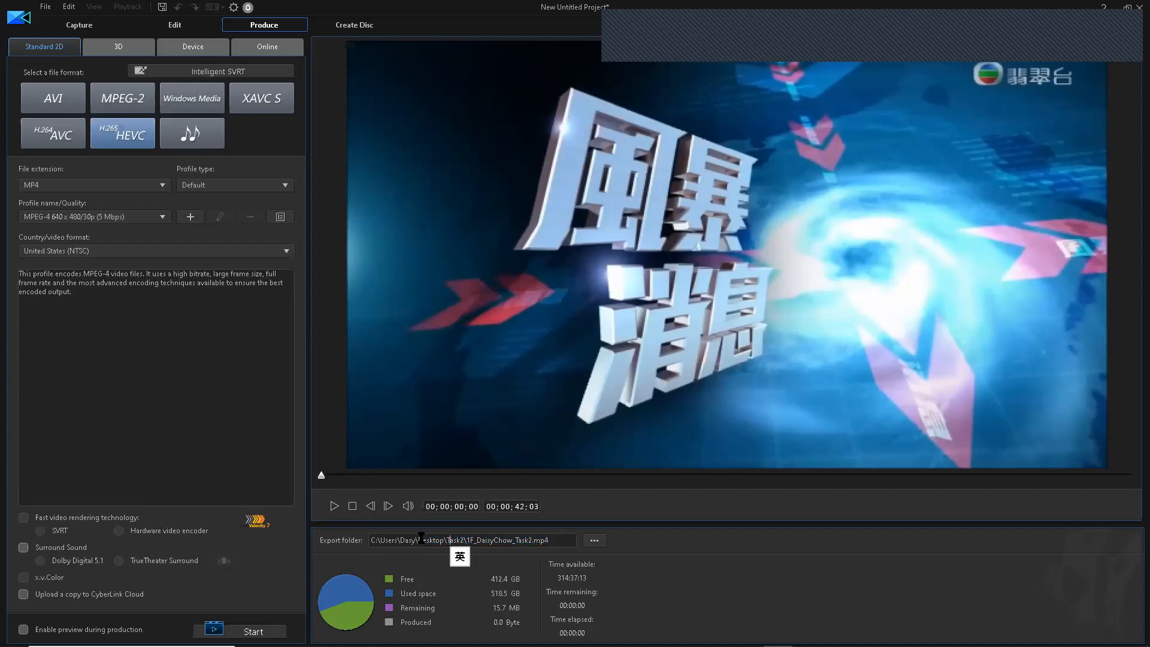
pyautogui.moveTo(421, 538); pyautogui.dragTo(446, 537)
pyautogui.hotkey('shift', 'End')
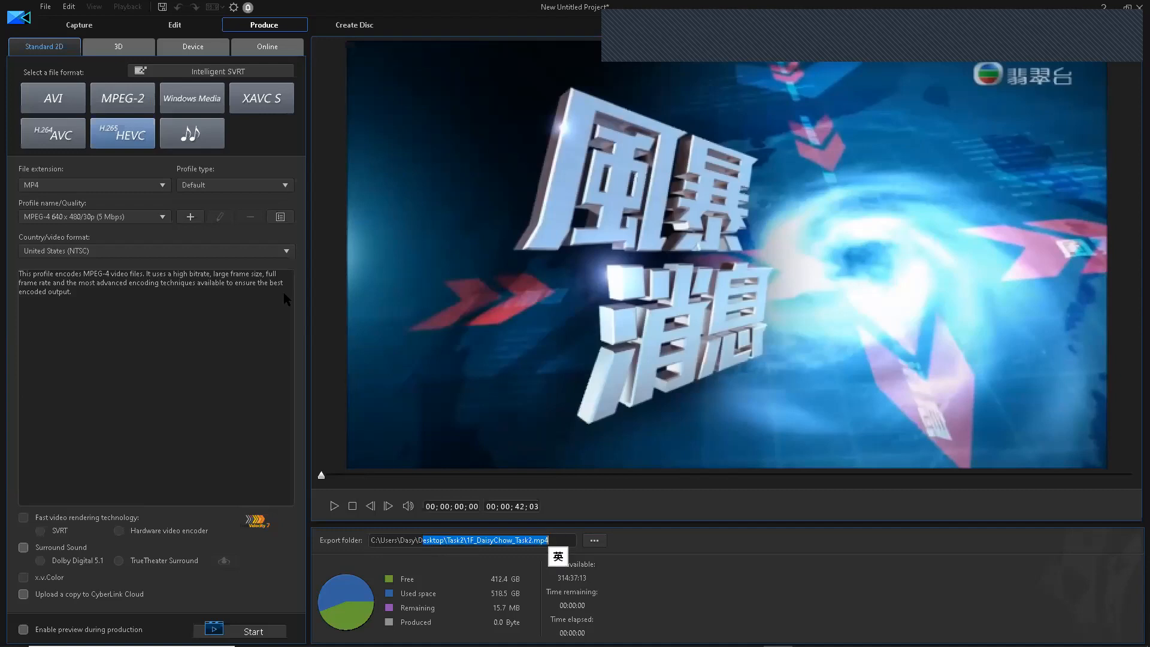
pyautogui.click(241, 630)
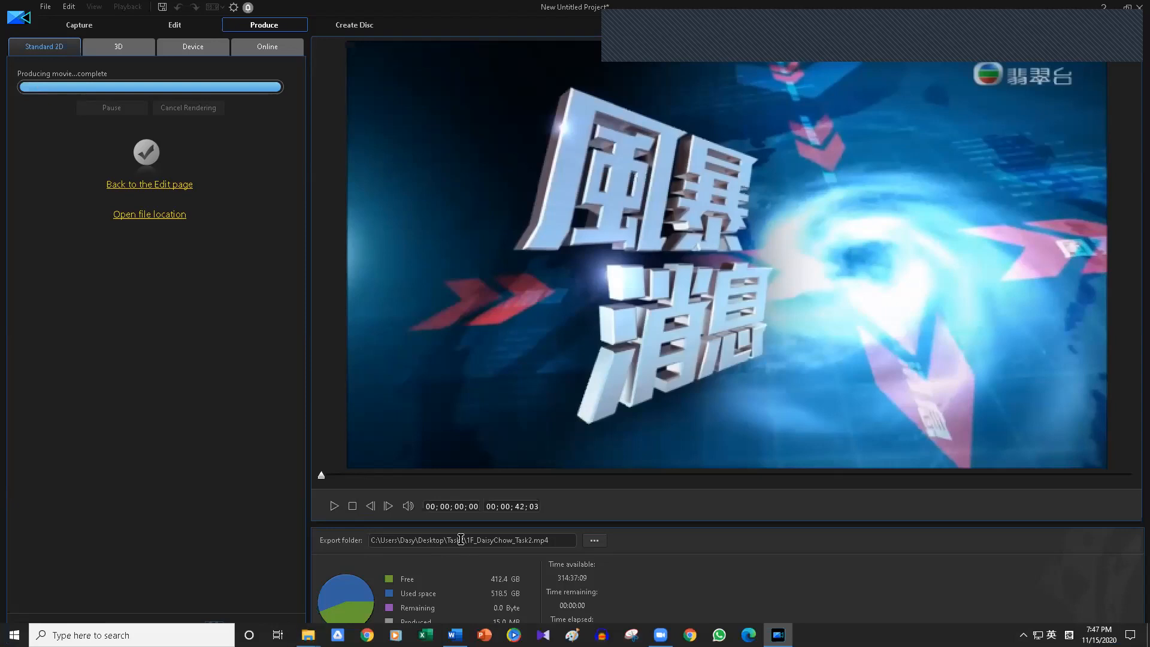
# - Bring up the Task2 folder in File Explorer showing the exported 14.9 MB MP4
pyautogui.moveTo(374, 540); pyautogui.dragTo(525, 538)
pyautogui.click(561, 539)
pyautogui.doubleClick(371, 540)
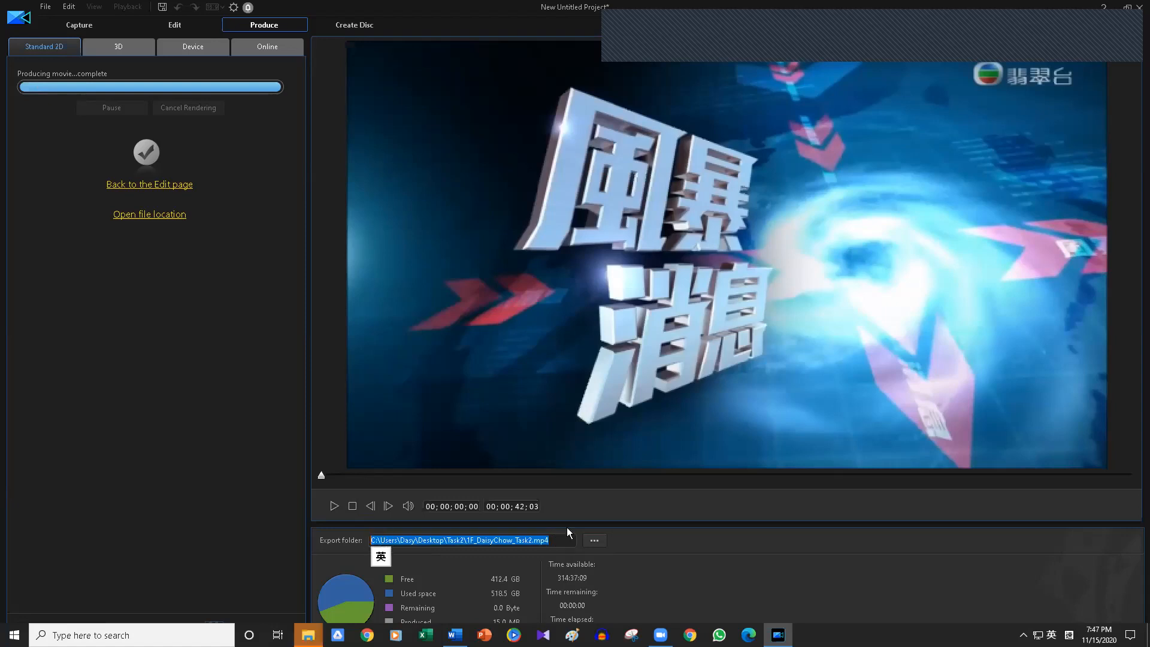
pyautogui.click(308, 635)
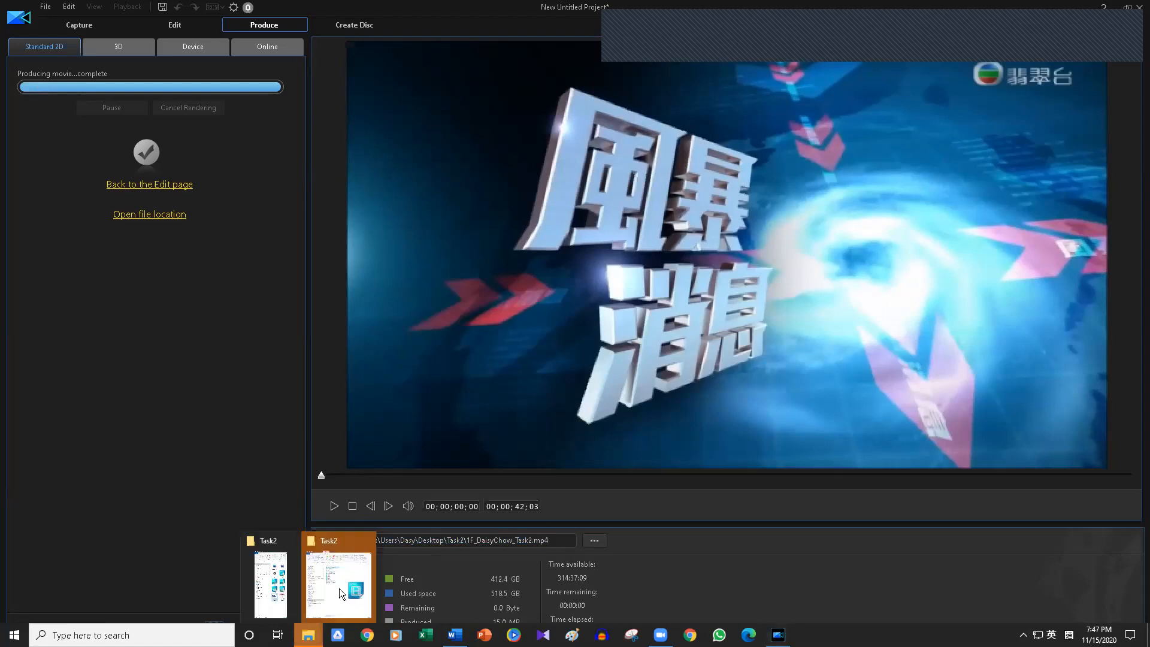
pyautogui.click(333, 551)
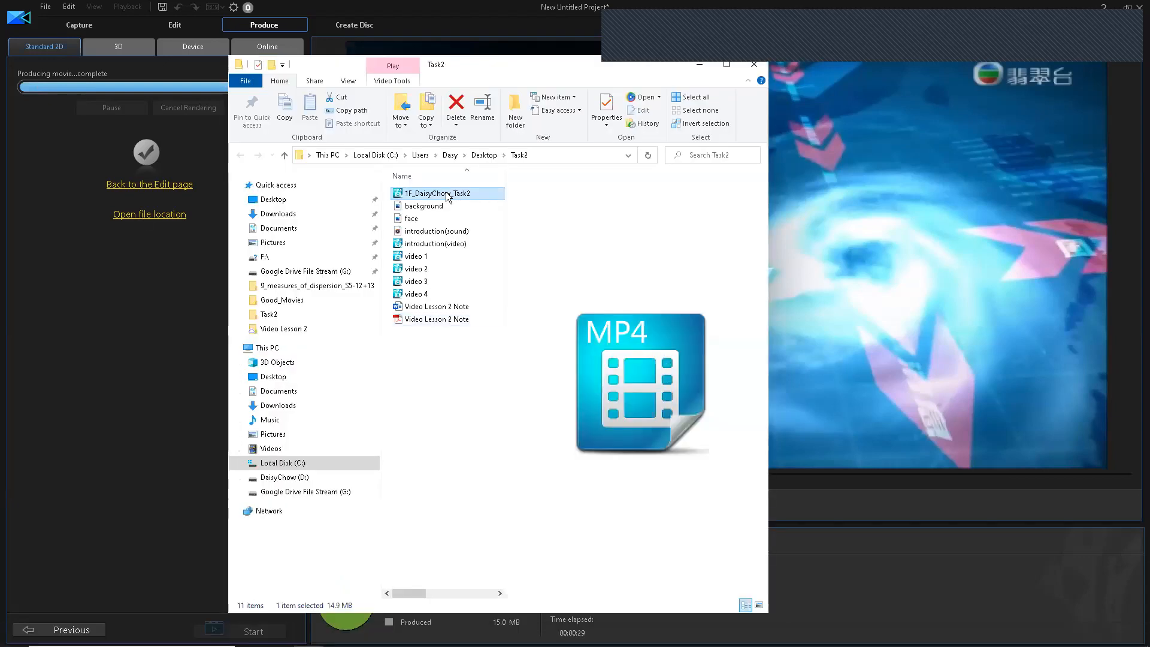